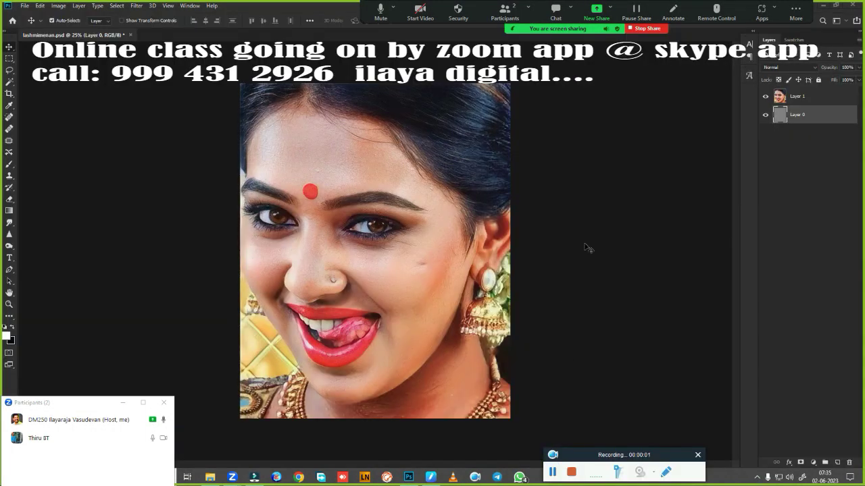
# Check Layer 1's visibility, then resize the image to 24 inches wide (4800 × 5956 px)
pyautogui.click(765, 98)
pyautogui.click(765, 98)
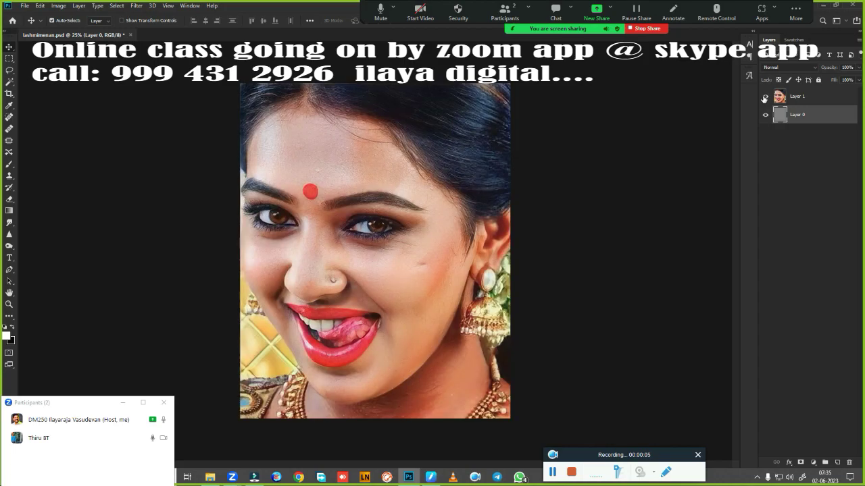
pyautogui.hotkey('ctrl', 'alt', 'i')
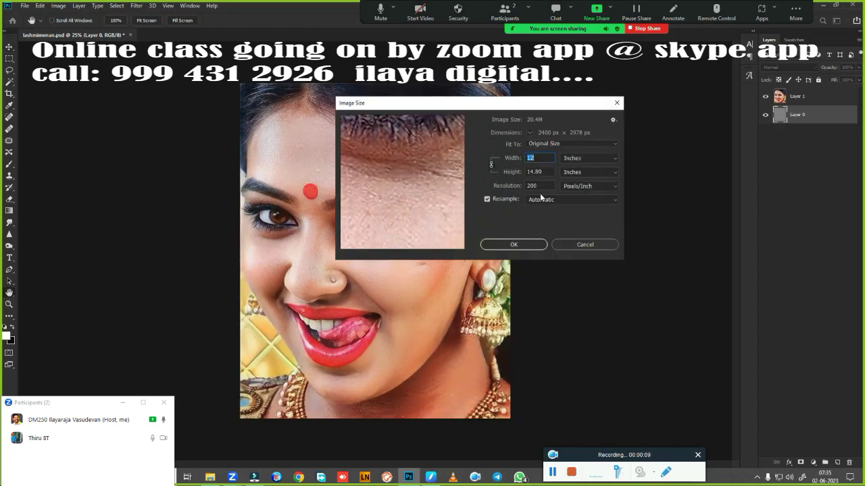
pyautogui.write('24')
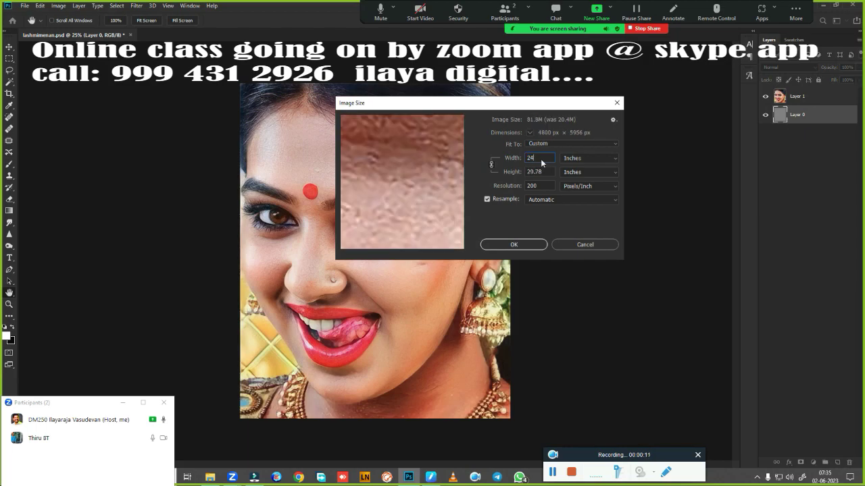
pyautogui.click(532, 244)
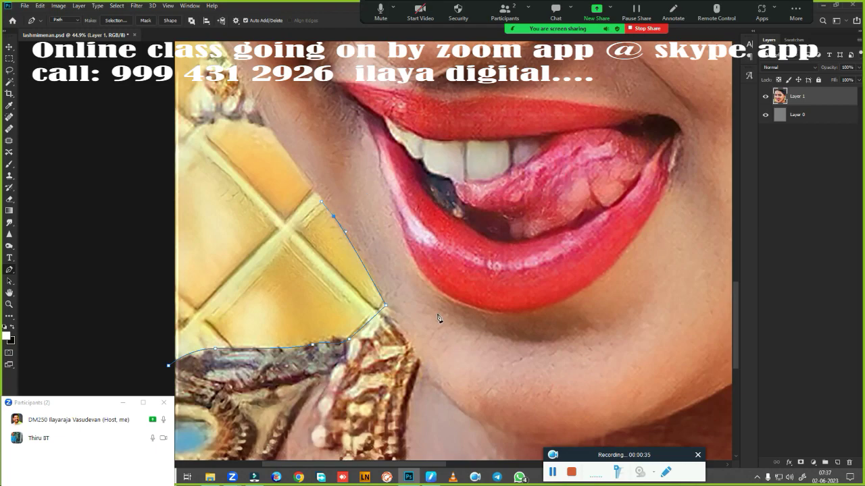
# Start the pen path up the neck and jewellery edge to beside the cheek and face
pyautogui.moveTo(324, 175); pyautogui.dragTo(417, 347)
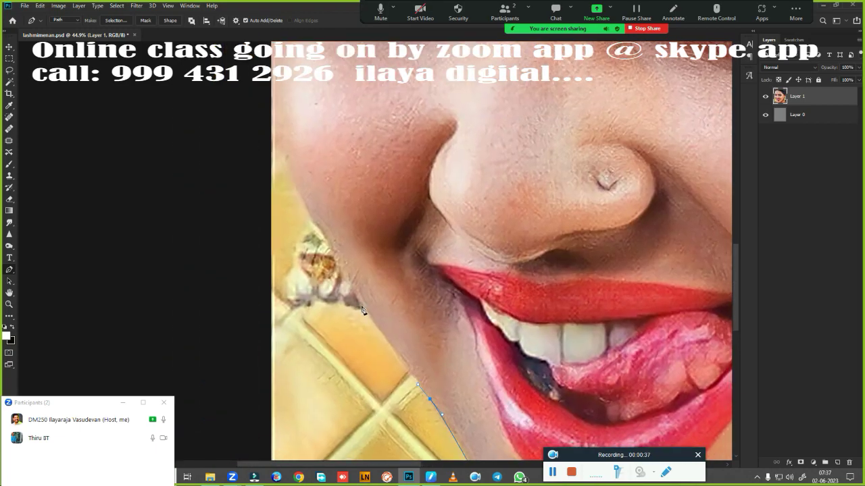
pyautogui.click(358, 303)
pyautogui.moveTo(315, 298); pyautogui.dragTo(318, 300)
pyautogui.moveTo(302, 258); pyautogui.dragTo(295, 271)
pyautogui.moveTo(310, 219); pyautogui.dragTo(324, 212)
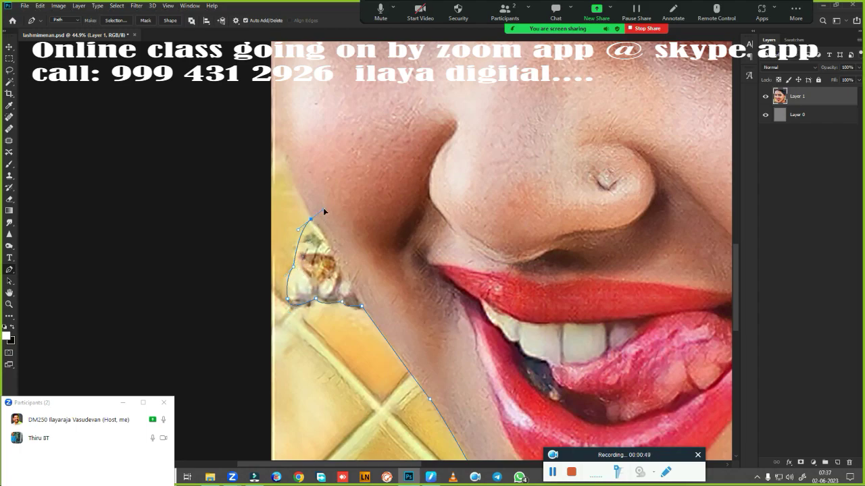
pyautogui.scroll(5, 323, 234)
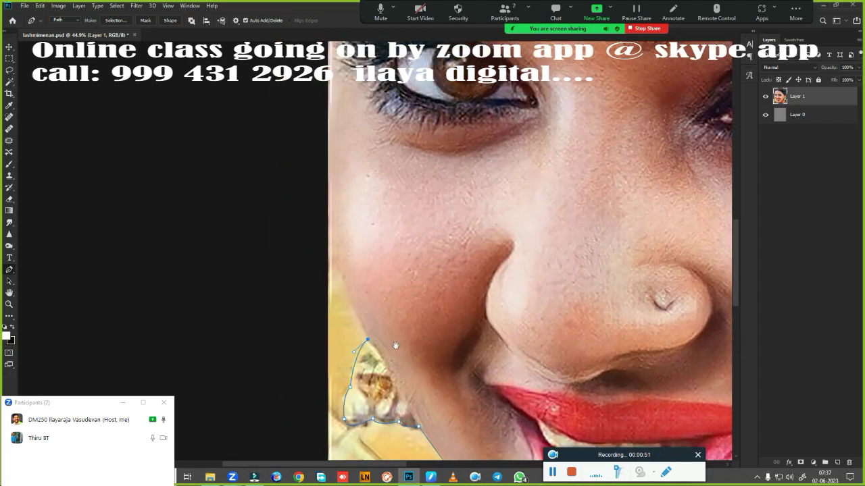
pyautogui.moveTo(325, 244); pyautogui.dragTo(319, 217)
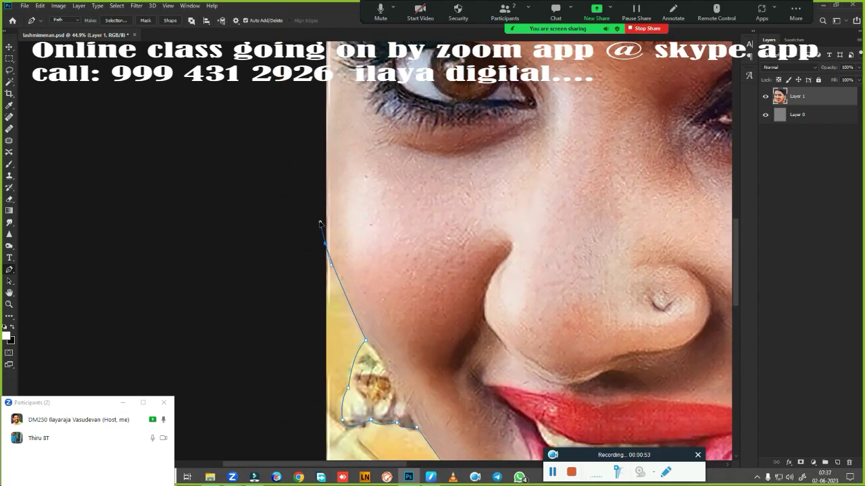
# Extend the pen path up past the eyes and along the temple toward the hairline
pyautogui.scroll(10, 350, 198)
pyautogui.scroll(6, 388, 237)
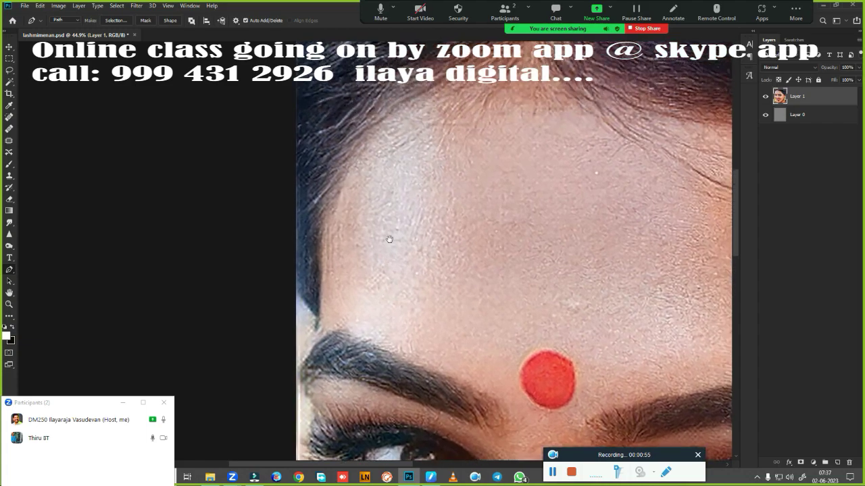
pyautogui.scroll(2, 395, 276)
pyautogui.scroll(-5, 375, 304)
pyautogui.scroll(-2, 365, 283)
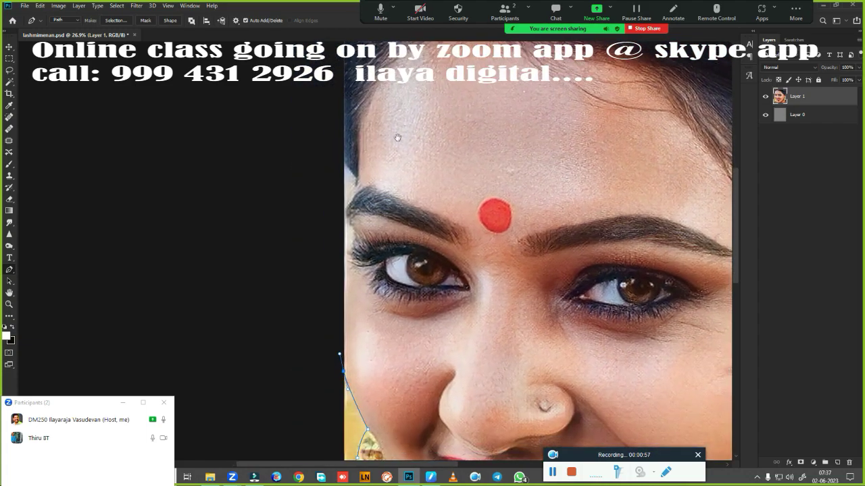
pyautogui.scroll(2, 338, 243)
pyautogui.scroll(2, 332, 226)
pyautogui.click(324, 240)
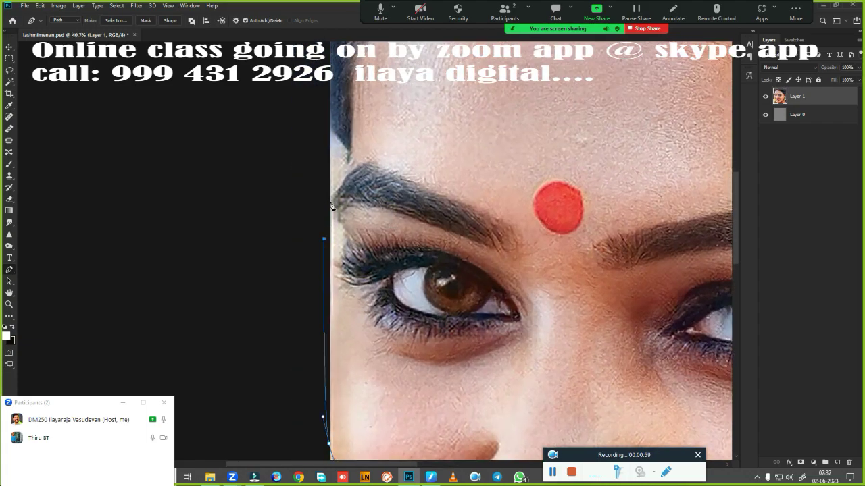
pyautogui.moveTo(340, 165); pyautogui.dragTo(347, 148)
pyautogui.scroll(4, 365, 202)
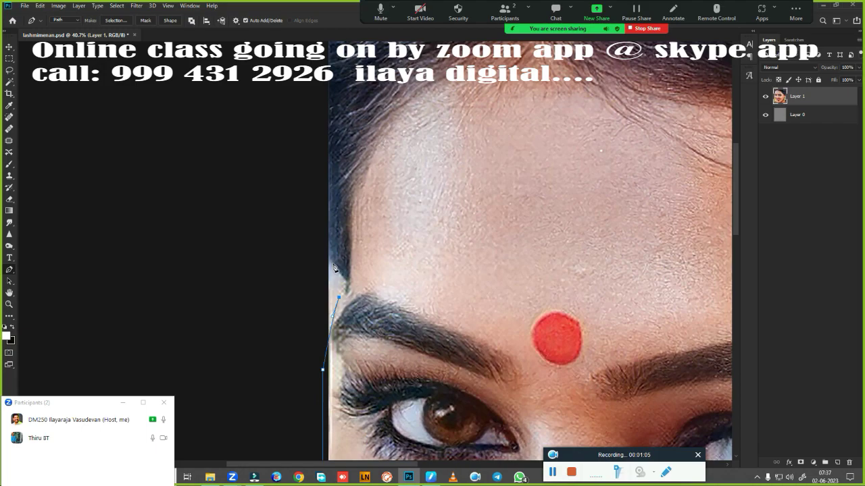
pyautogui.moveTo(333, 268); pyautogui.dragTo(220, 427)
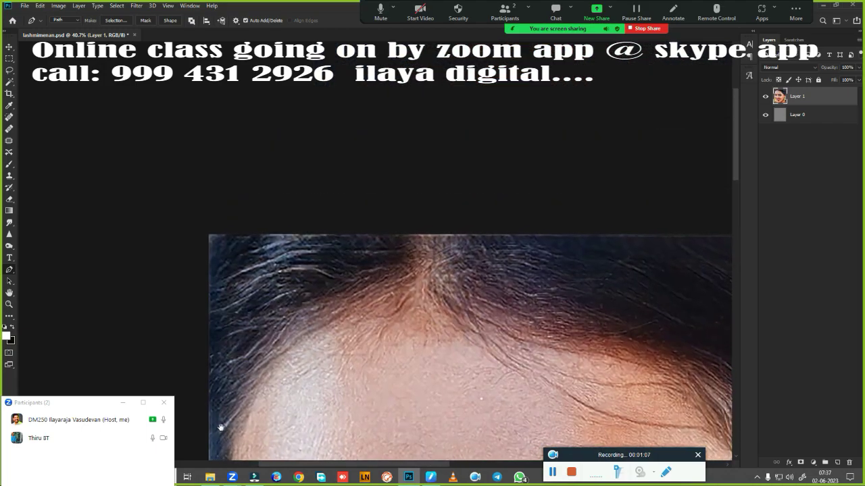
pyautogui.scroll(-5, 405, 189)
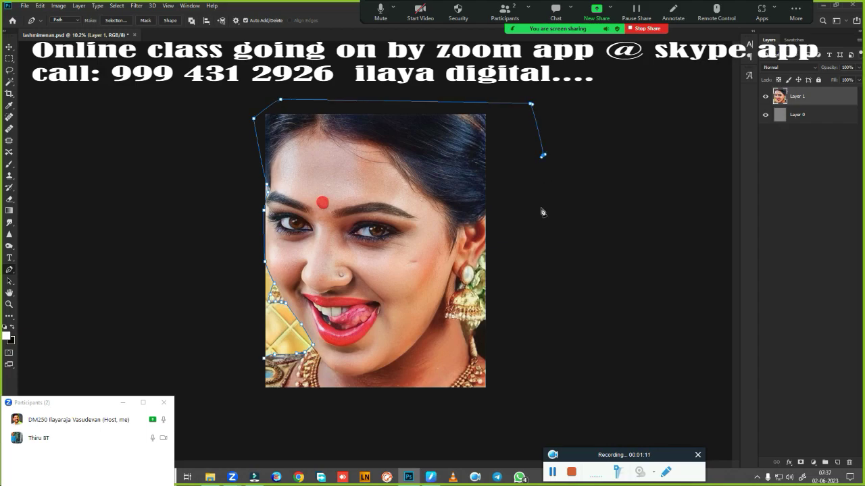
# Trace the path down the right side, curving past the earring onto the neck
pyautogui.scroll(2, 534, 263)
pyautogui.moveTo(549, 263); pyautogui.dragTo(505, 152)
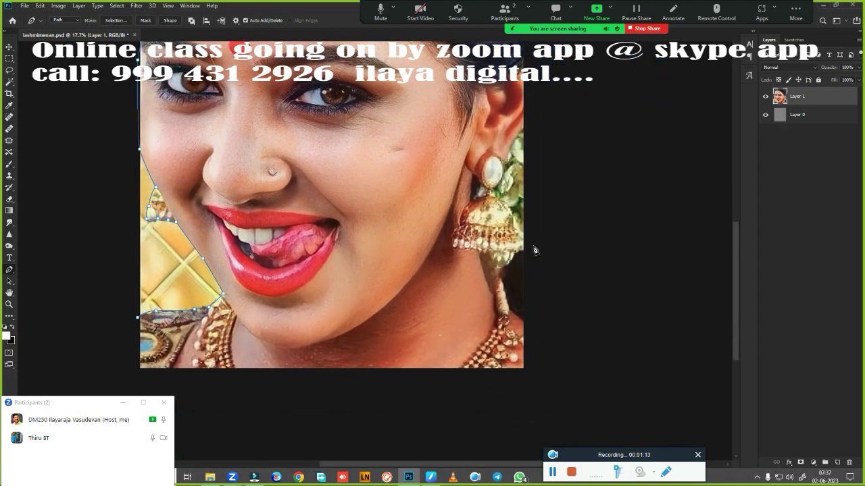
pyautogui.click(522, 249)
pyautogui.scroll(2, 524, 257)
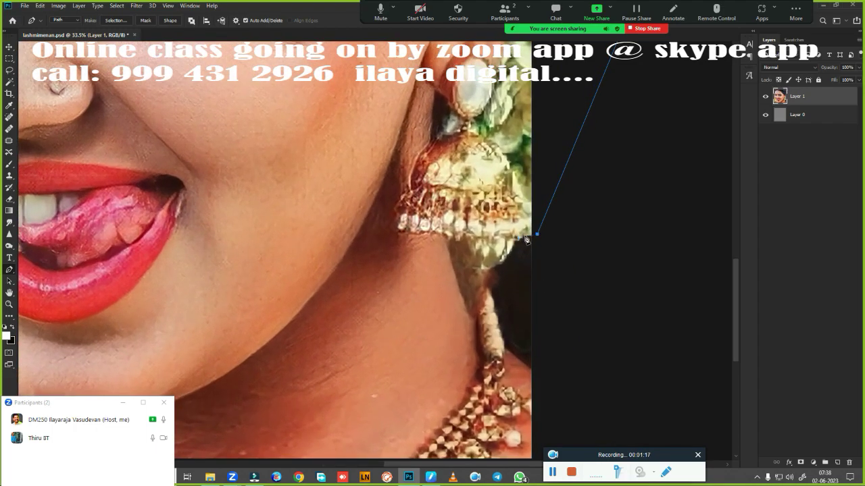
pyautogui.click(512, 253)
pyautogui.click(495, 265)
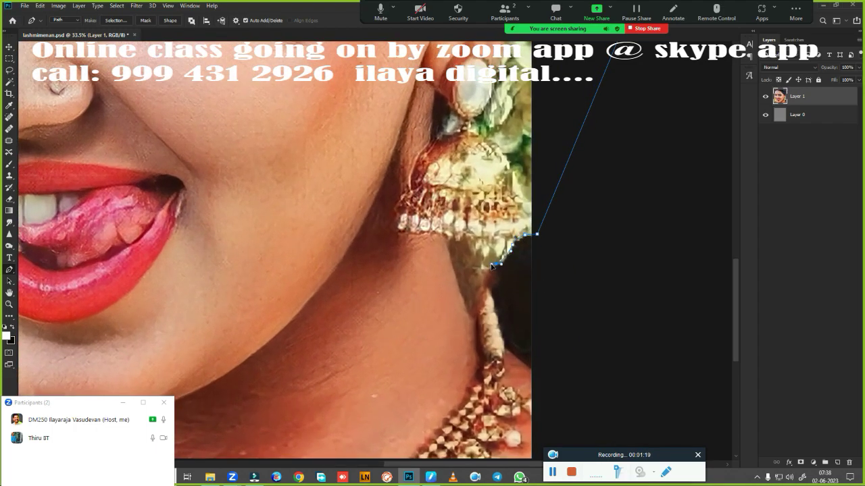
pyautogui.moveTo(492, 285); pyautogui.dragTo(490, 291)
pyautogui.click(495, 304)
# Continue the path down the necklace to the bottom edge, across, and close it
pyautogui.scroll(-3, 500, 298)
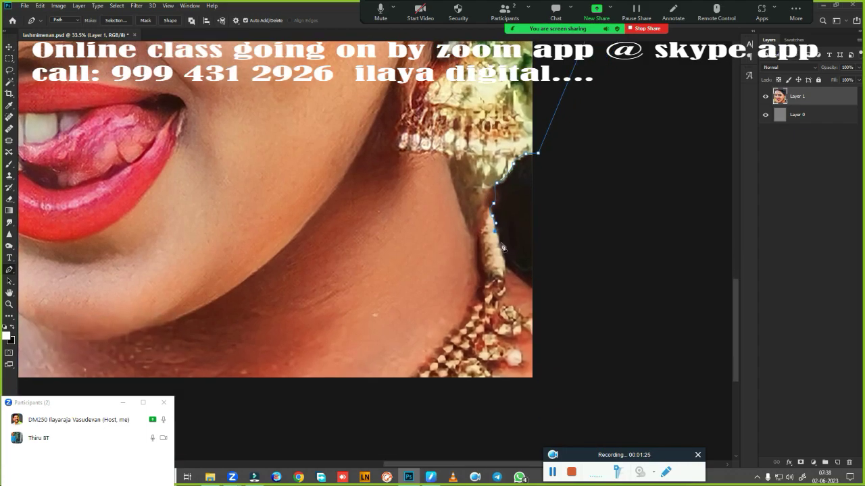
pyautogui.click(500, 248)
pyautogui.click(505, 268)
pyautogui.scroll(-3, 575, 358)
pyautogui.click(522, 434)
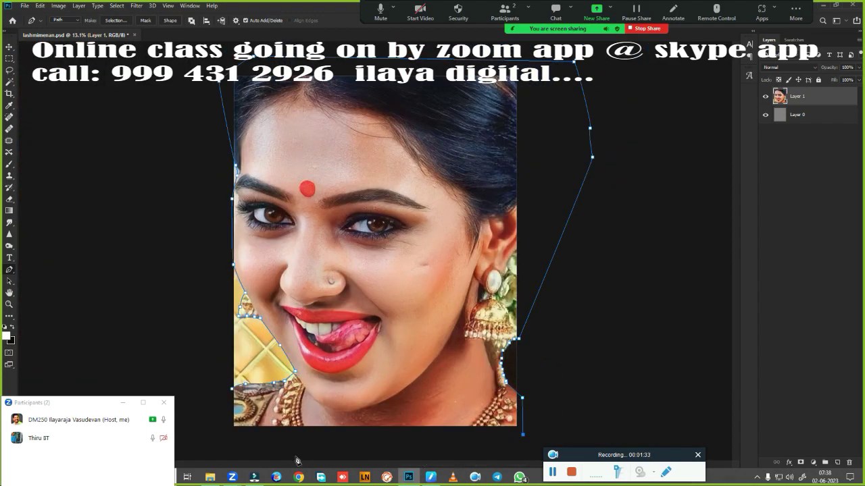
pyautogui.click(245, 451)
pyautogui.click(217, 439)
# Load the path as a selection, feather it 1.2 px, and copy the figure to a new layer
pyautogui.hotkey('ctrl', 'Return')
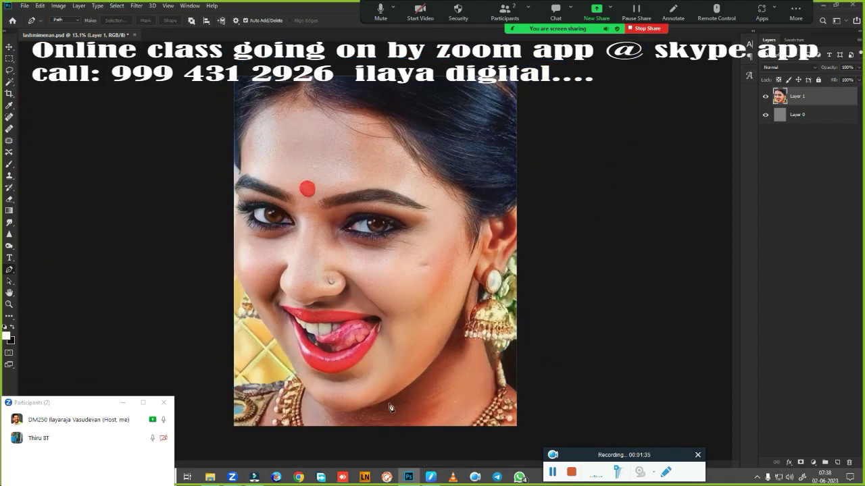
pyautogui.hotkey('shift', 'F6')
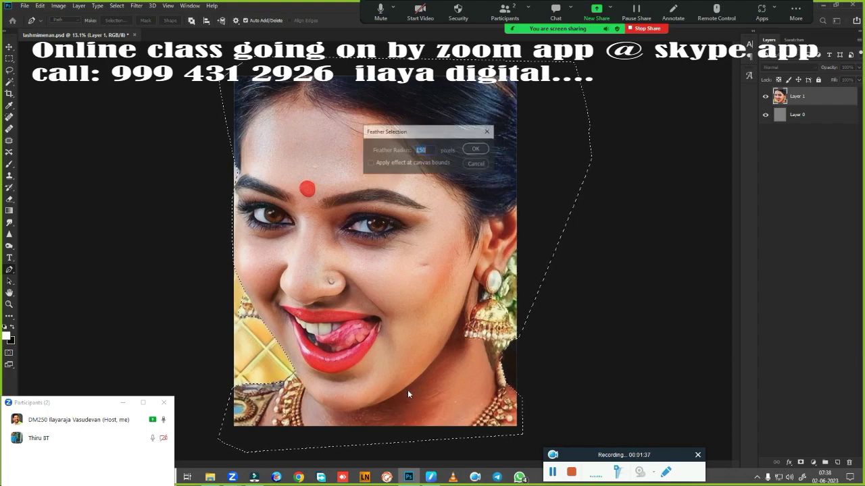
pyautogui.write('1.2')
pyautogui.press('Return')
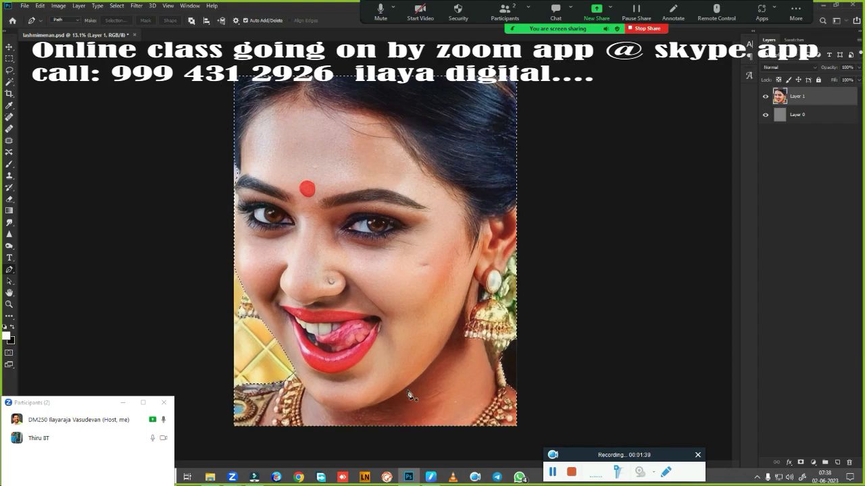
pyautogui.hotkey('ctrl', 'j')
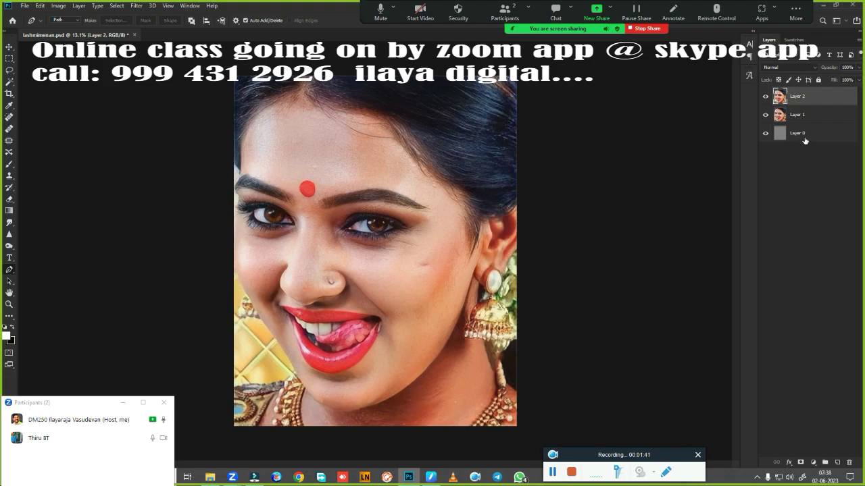
# Move grey Layer 0 above Layer 1 and duplicate Layer 2
pyautogui.click(804, 139)
pyautogui.hotkey('ctrl', ']')
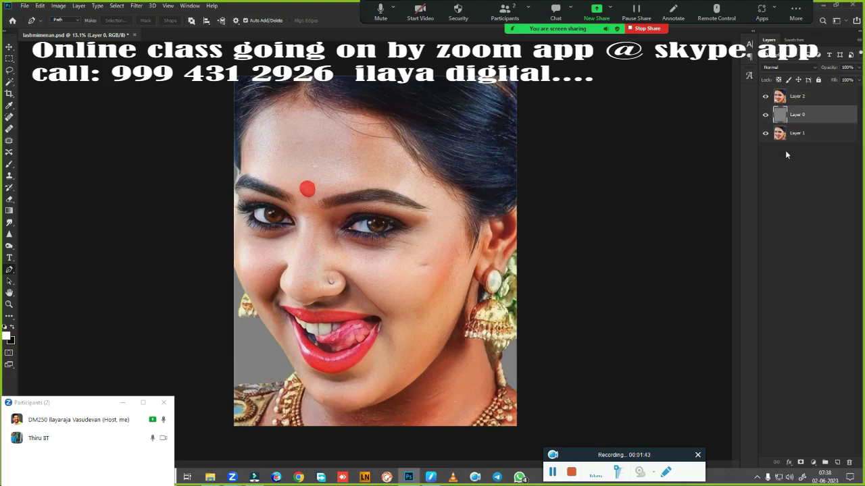
pyautogui.click(766, 97)
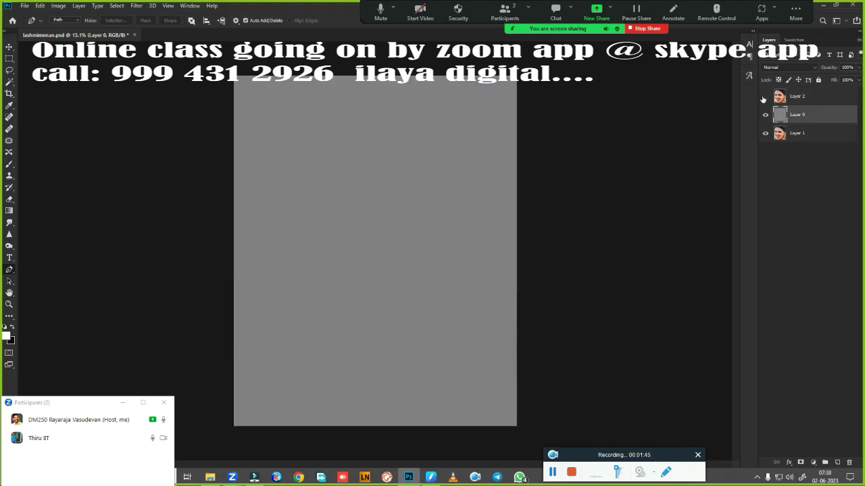
pyautogui.click(809, 98)
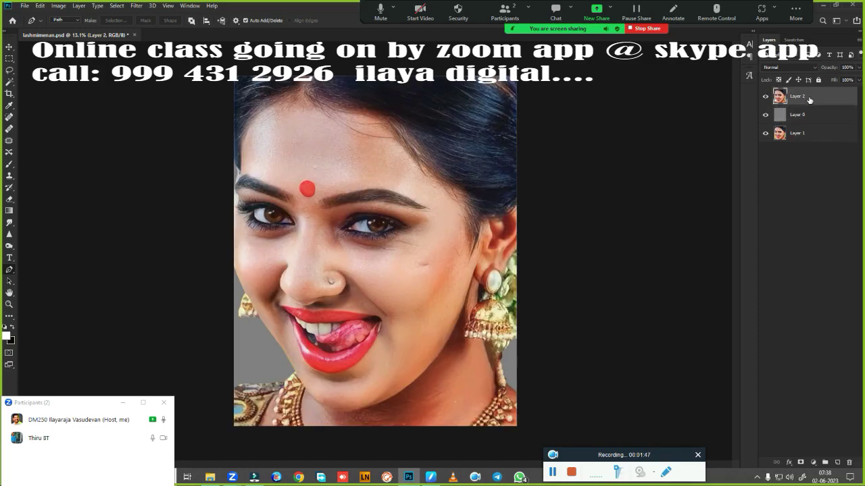
pyautogui.hotkey('ctrl', 'j')
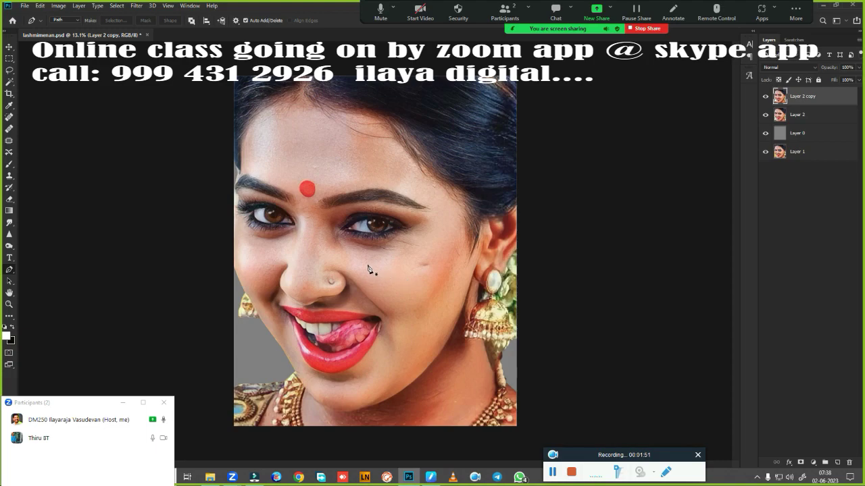
# Zoom in on the cheek and nose and add a new empty Layer 3 on top
pyautogui.moveTo(373, 267); pyautogui.dragTo(401, 265)
pyautogui.scroll(-4, 457, 232)
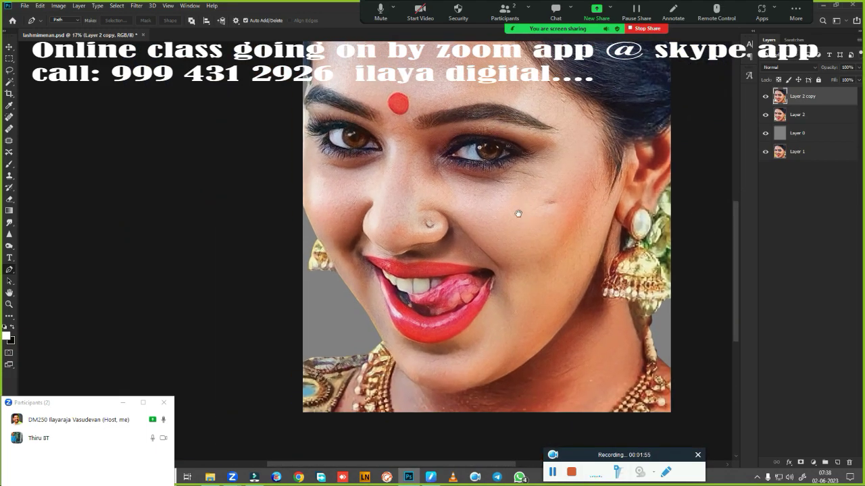
pyautogui.scroll(-1, 695, 159)
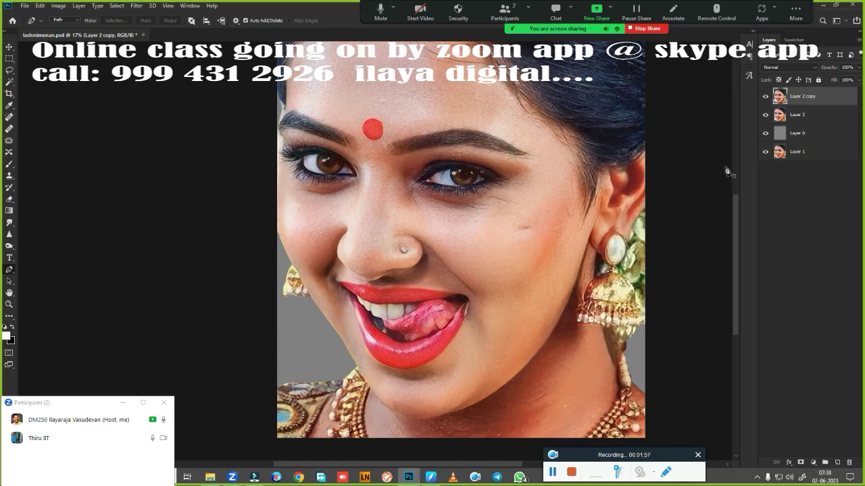
pyautogui.click(837, 463)
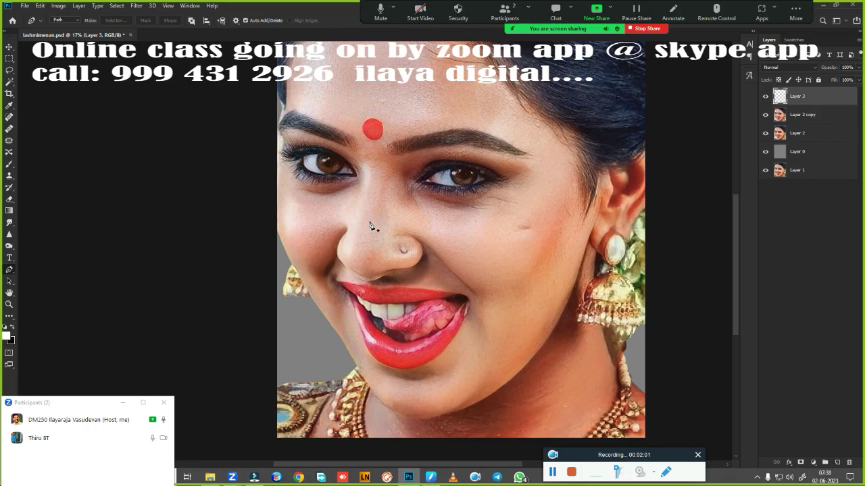
pyautogui.press('r')
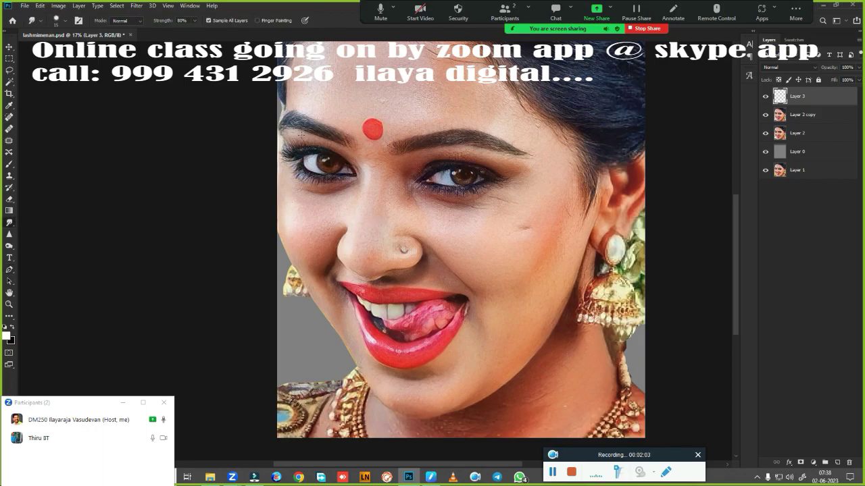
pyautogui.rightClick(312, 161)
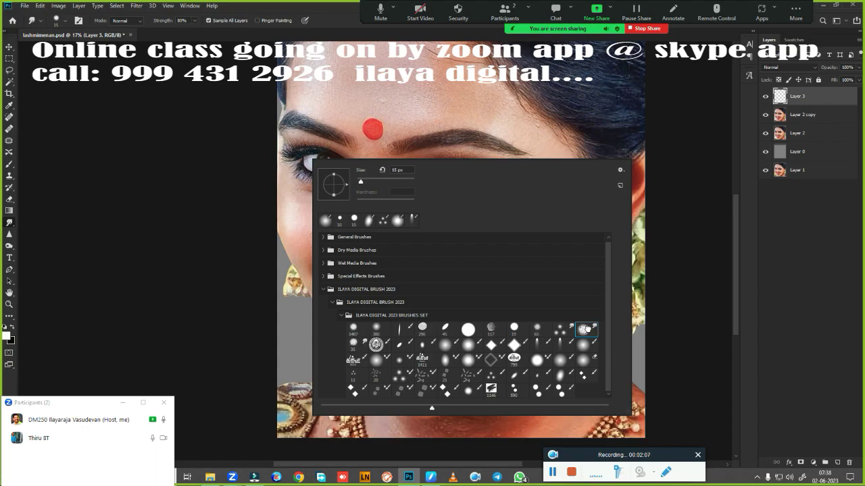
pyautogui.click(342, 30)
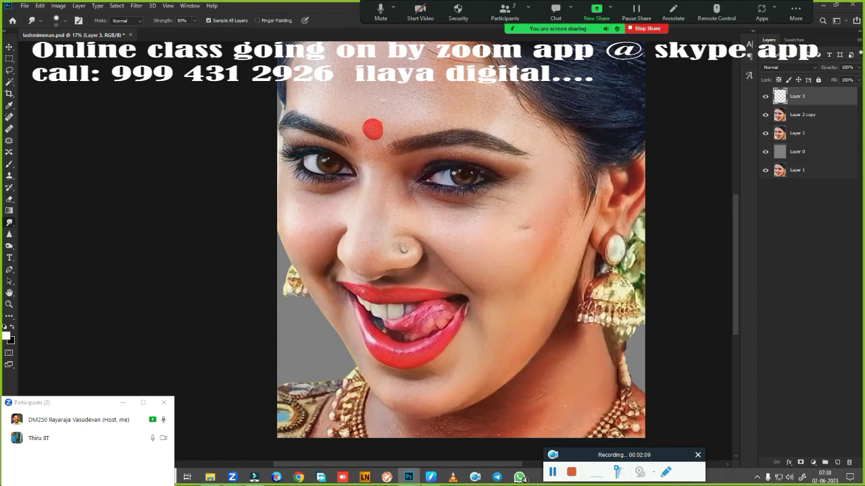
# Tilt the canvas view about 6 degrees and magnify the nose and upper lip
pyautogui.scroll(5, 415, 254)
pyautogui.moveTo(469, 247)
pyautogui.mouseDown()
pyautogui.moveTo(344, 308)
pyautogui.moveTo(343, 326)
pyautogui.mouseUp()
pyautogui.press('r')
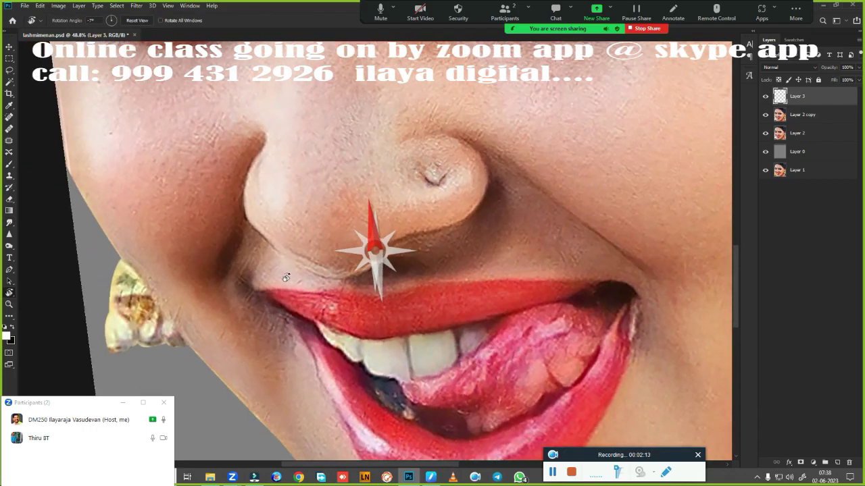
pyautogui.moveTo(290, 291); pyautogui.dragTo(288, 257)
pyautogui.press('z')
pyautogui.moveTo(378, 293)
pyautogui.mouseDown()
pyautogui.moveTo(434, 324)
pyautogui.moveTo(423, 320)
pyautogui.mouseUp()
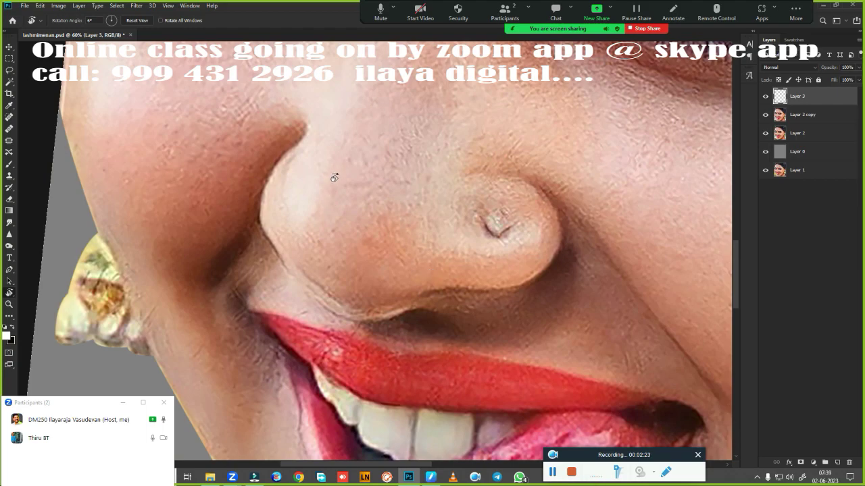
# Pick the 8 px Very Wet, Light Mix brush and reset the pen pressure curve to linear
pyautogui.press('b')
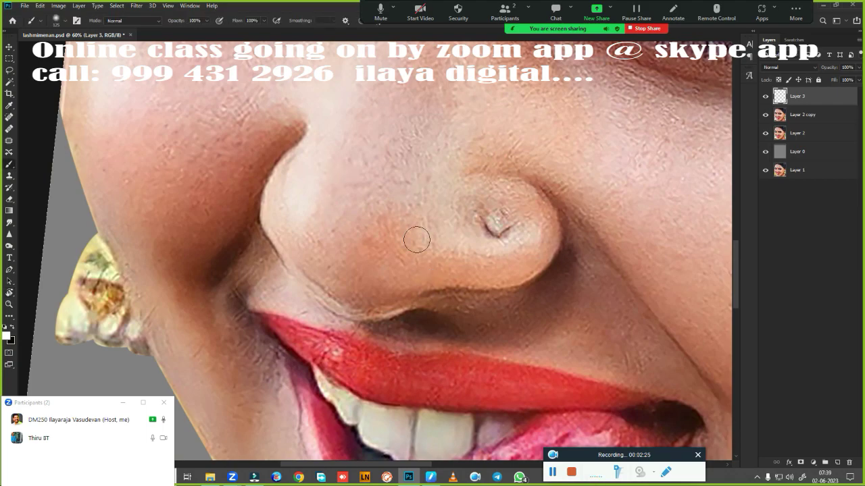
pyautogui.rightClick(417, 239)
pyautogui.click(486, 413)
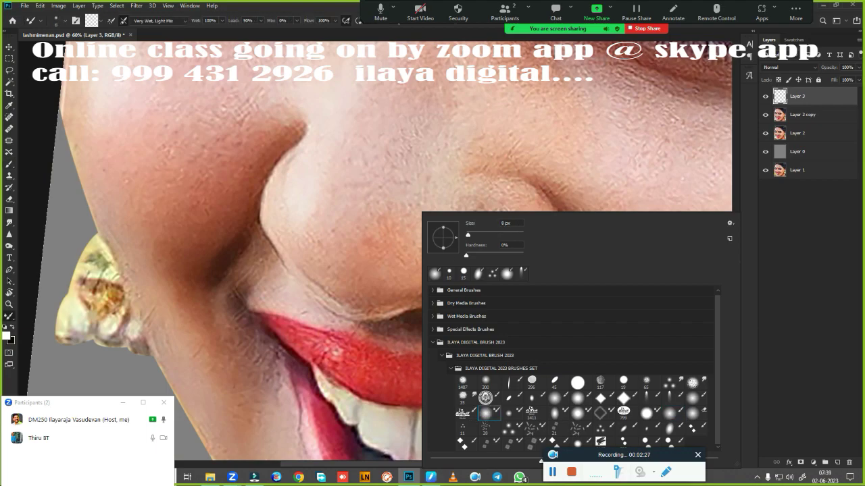
pyautogui.click(377, 44)
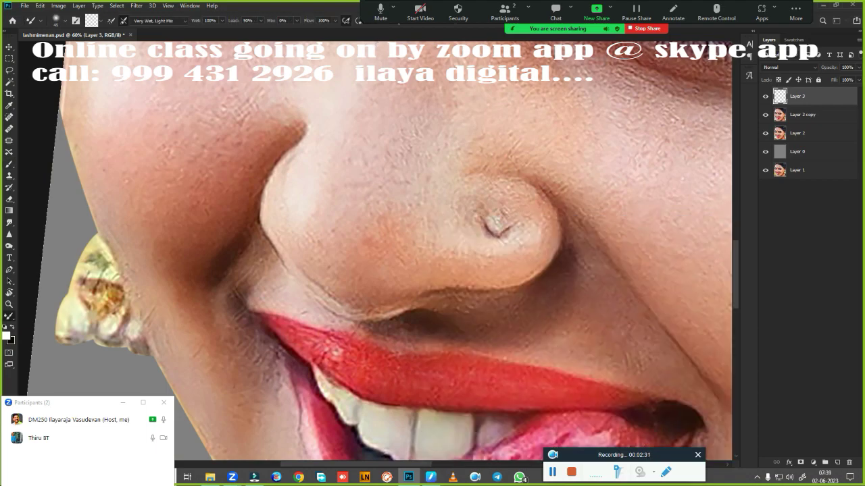
pyautogui.click(489, 339)
pyautogui.click(431, 477)
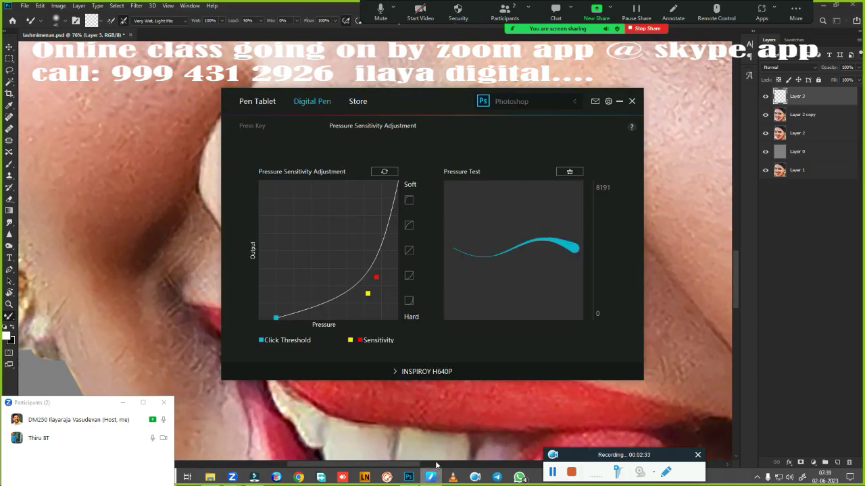
pyautogui.click(384, 171)
pyautogui.click(618, 102)
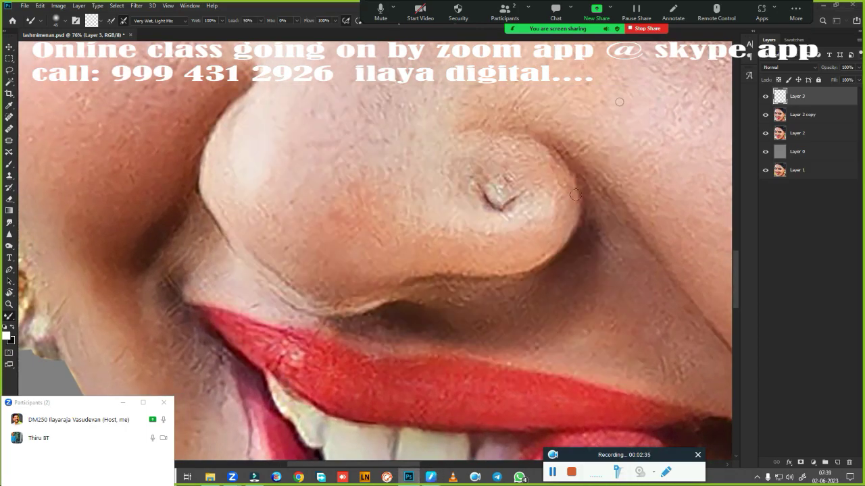
# Center the view on the nose and set a slightly hard pen pressure curve
pyautogui.scroll(-5, 487, 362)
pyautogui.scroll(5, 541, 284)
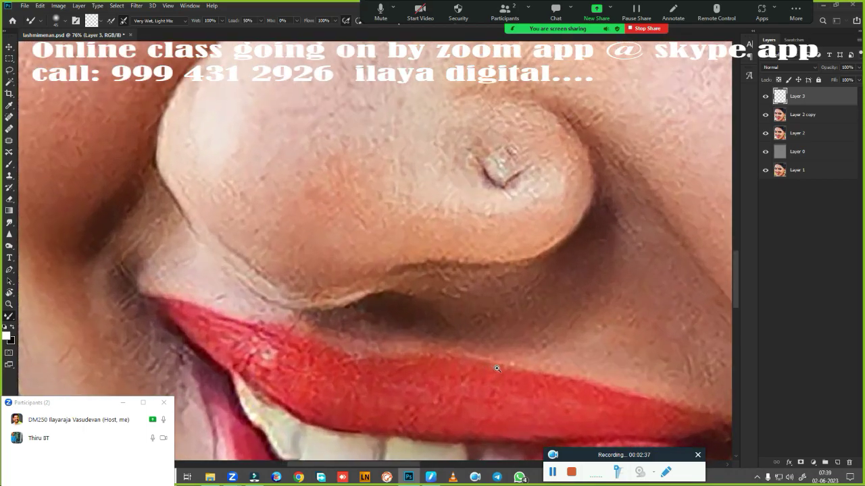
pyautogui.moveTo(541, 283); pyautogui.dragTo(469, 290)
pyautogui.scroll(3, 452, 298)
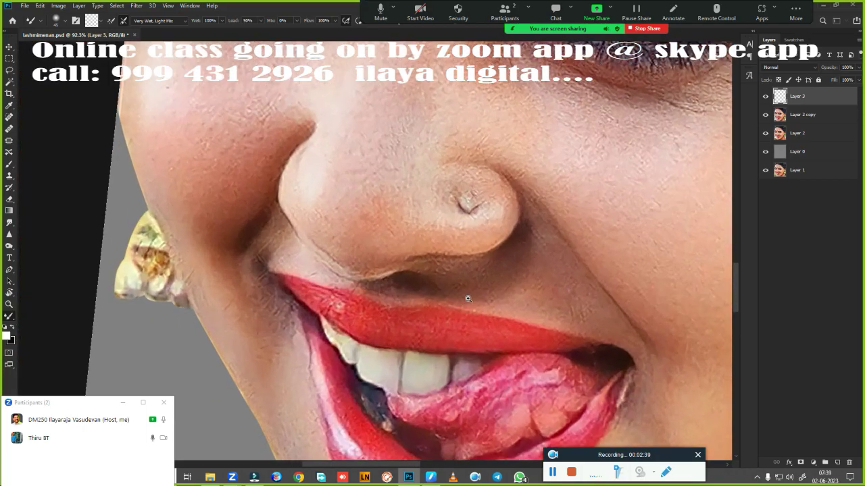
pyautogui.scroll(3, 452, 298)
pyautogui.scroll(2, 459, 304)
pyautogui.moveTo(481, 266); pyautogui.dragTo(480, 330)
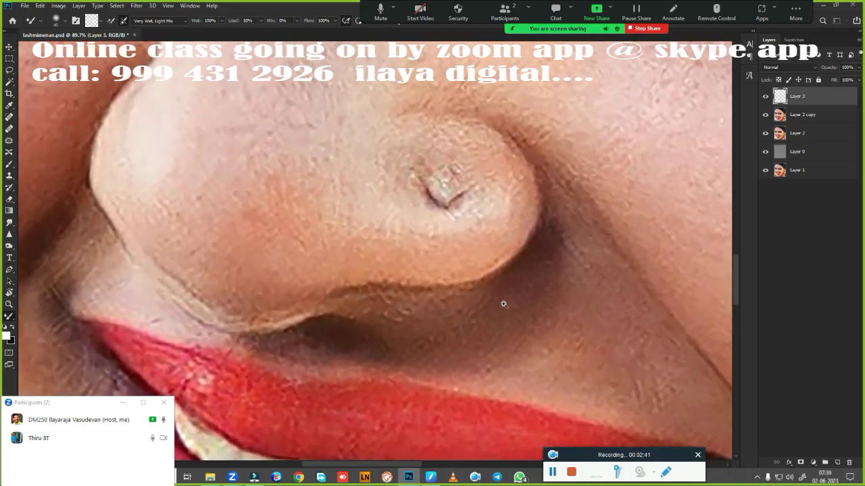
pyautogui.scroll(-3, 501, 305)
pyautogui.scroll(1, 493, 309)
pyautogui.scroll(2, 483, 314)
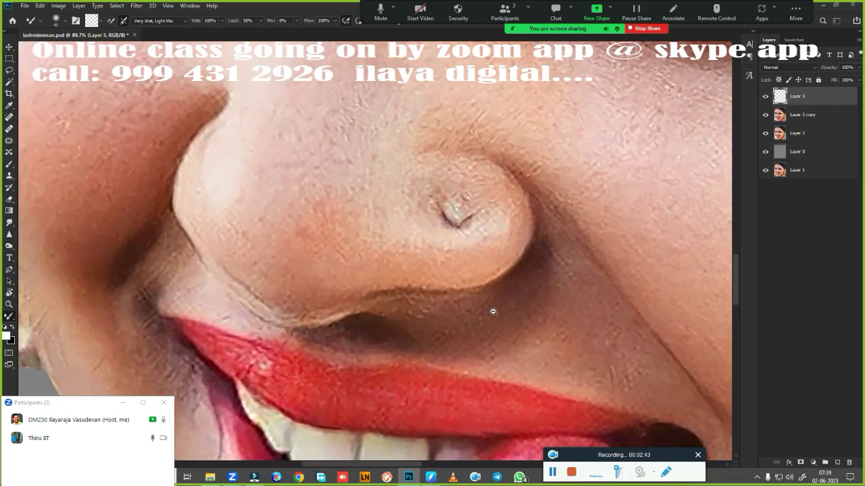
pyautogui.scroll(2, 479, 301)
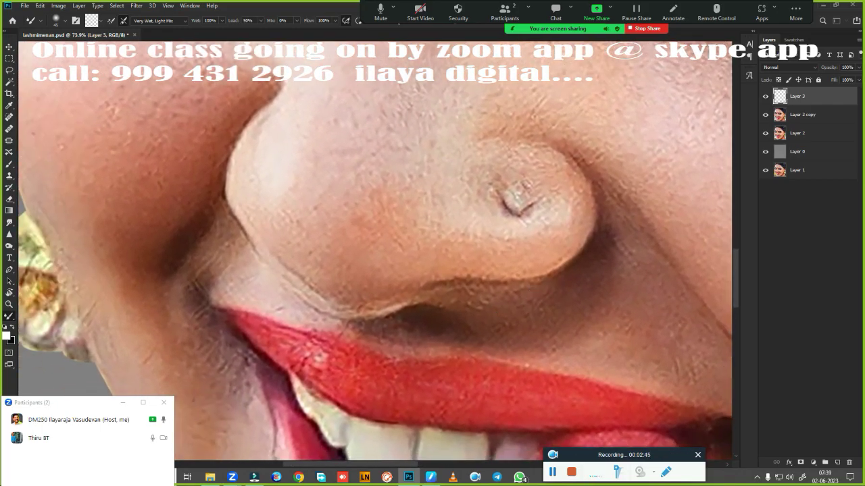
pyautogui.click(430, 476)
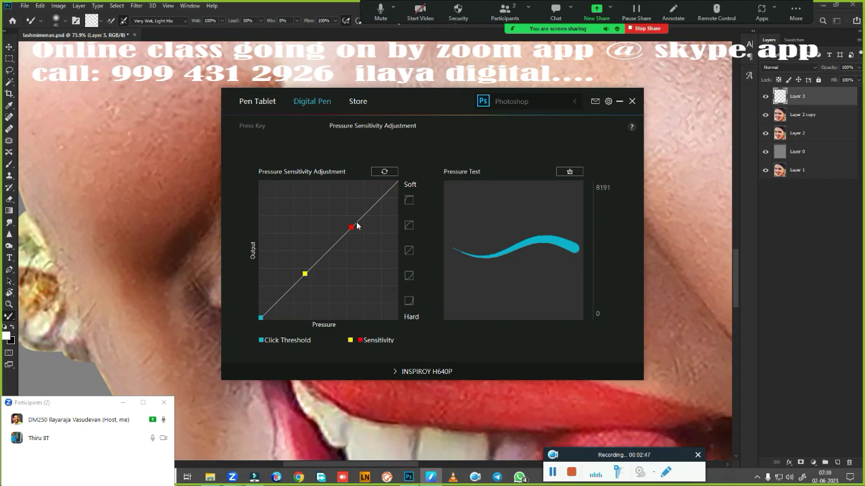
pyautogui.click(409, 301)
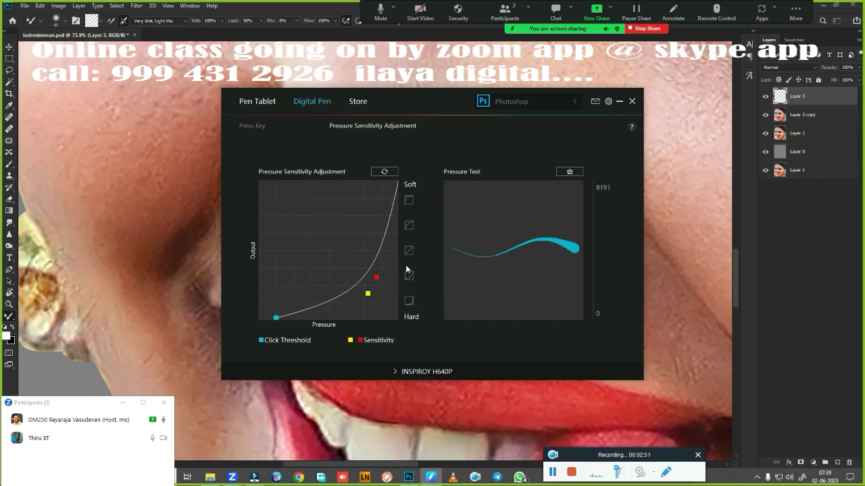
pyautogui.click(408, 275)
pyautogui.click(409, 301)
pyautogui.click(409, 275)
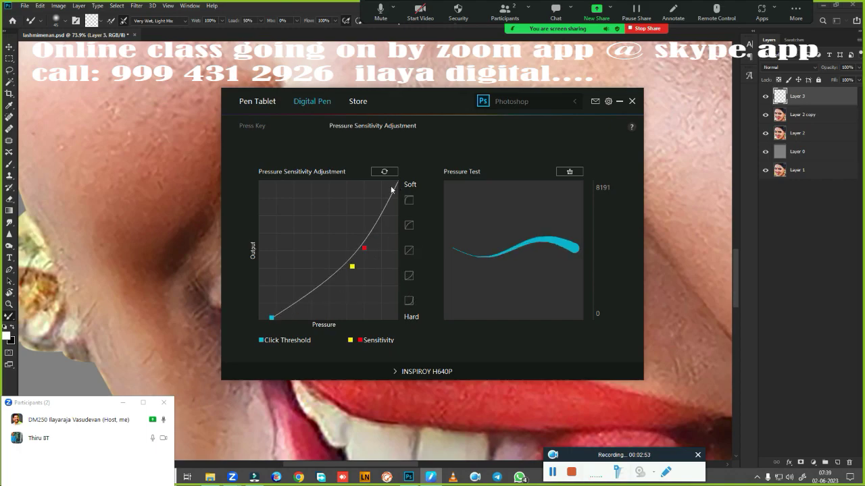
pyautogui.click(409, 251)
pyautogui.click(619, 102)
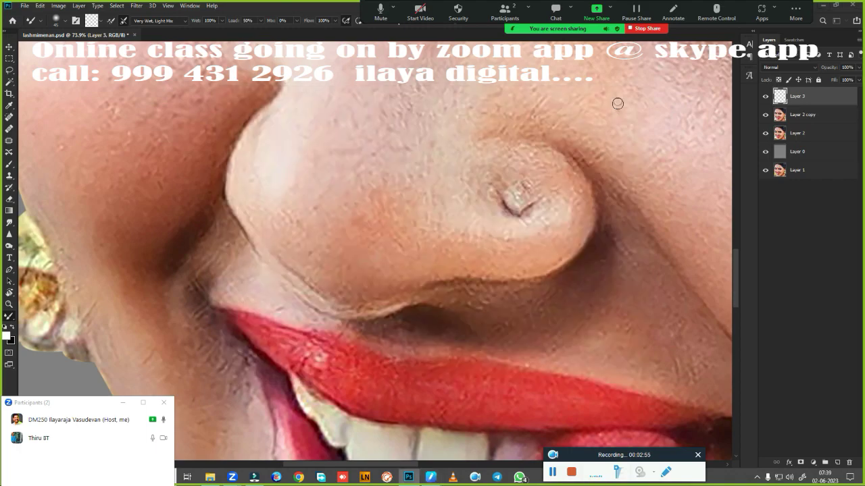
# Blend the shadow along the nostril's lower edge, the crease beneath it, and its right edge
pyautogui.scroll(-5, 418, 325)
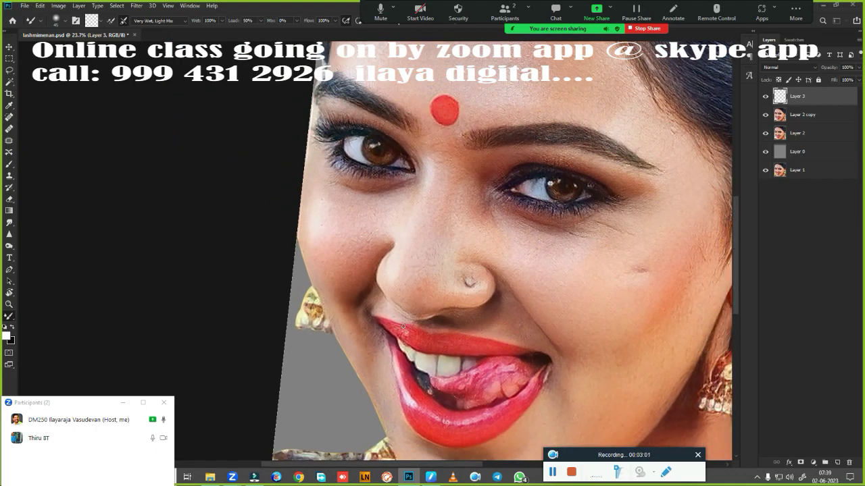
pyautogui.scroll(2, 408, 288)
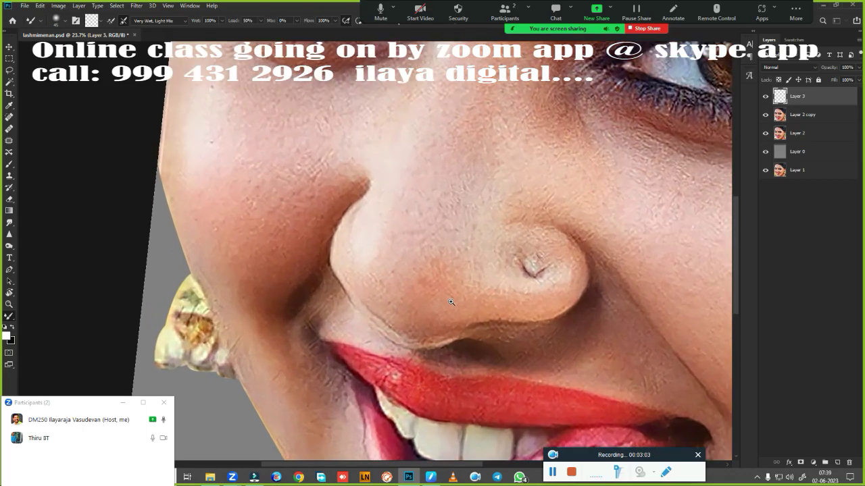
pyautogui.scroll(1, 398, 203)
pyautogui.scroll(1, 399, 196)
pyautogui.scroll(1, 443, 242)
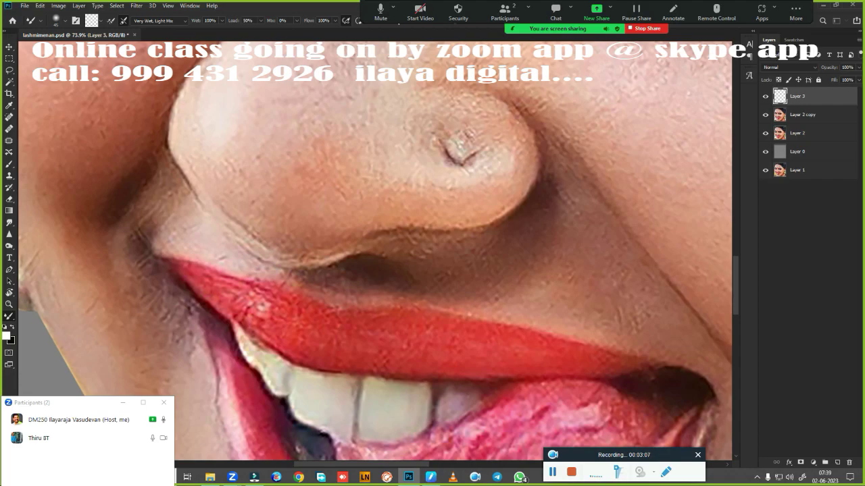
pyautogui.moveTo(518, 211); pyautogui.dragTo(446, 236)
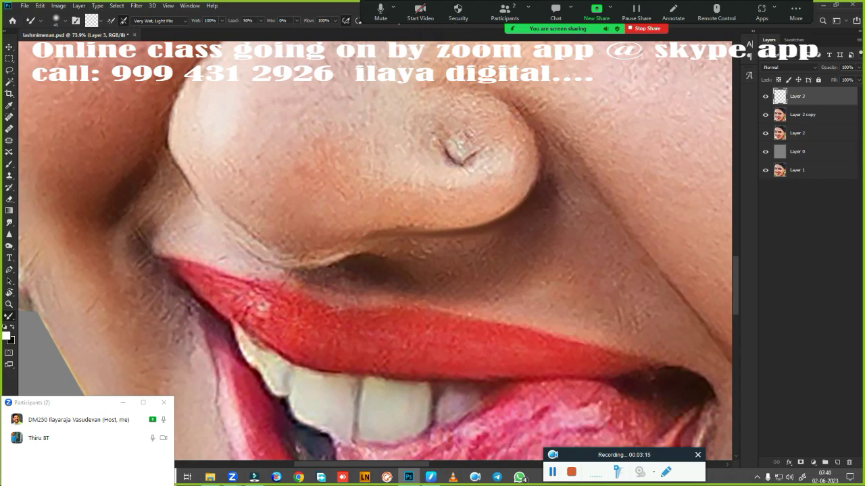
pyautogui.moveTo(328, 268); pyautogui.dragTo(297, 275)
pyautogui.moveTo(540, 169)
pyautogui.mouseDown()
pyautogui.moveTo(533, 186)
pyautogui.moveTo(525, 121)
pyautogui.mouseUp()
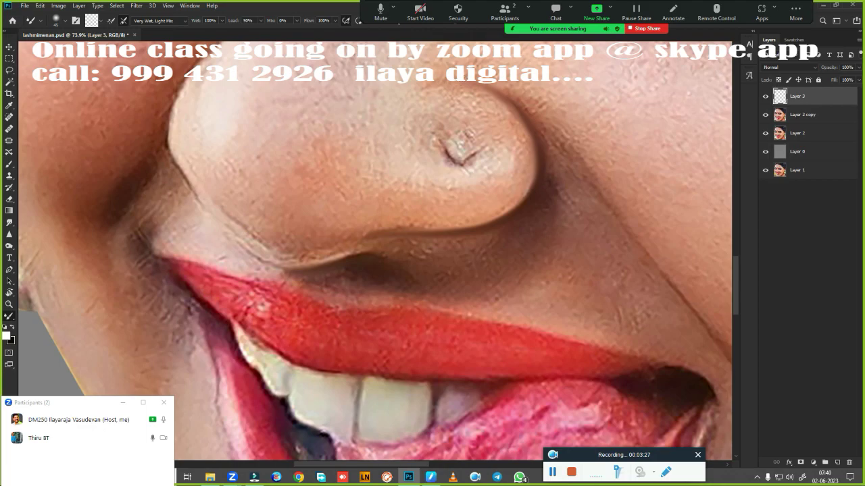
# Smooth the skin along the nose's lower edge and its left lower edge
pyautogui.moveTo(267, 316); pyautogui.dragTo(448, 334)
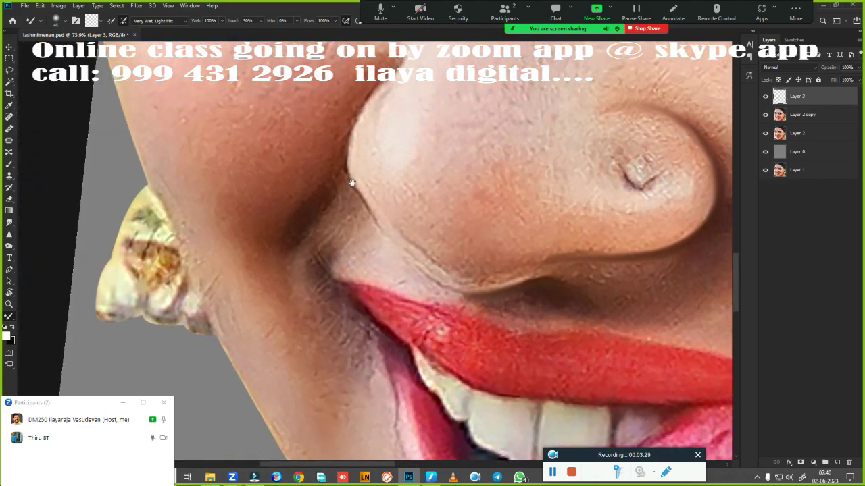
pyautogui.moveTo(348, 133)
pyautogui.mouseDown()
pyautogui.moveTo(360, 200)
pyautogui.moveTo(363, 175)
pyautogui.mouseUp()
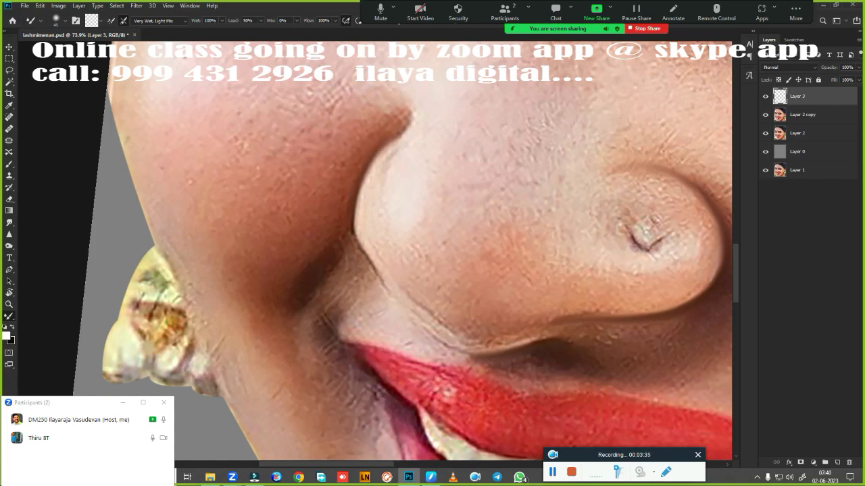
pyautogui.moveTo(386, 289)
pyautogui.mouseDown()
pyautogui.moveTo(331, 201)
pyautogui.moveTo(344, 216)
pyautogui.mouseUp()
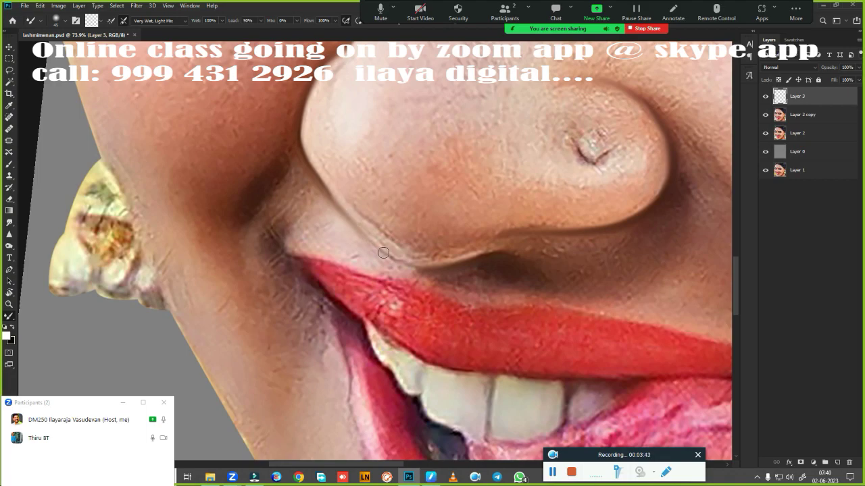
pyautogui.moveTo(455, 266)
pyautogui.mouseDown()
pyautogui.moveTo(397, 266)
pyautogui.moveTo(380, 249)
pyautogui.mouseUp()
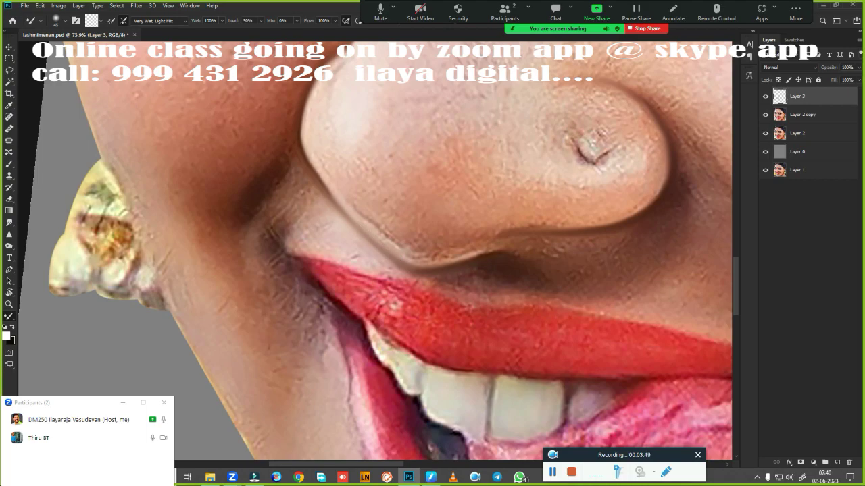
pyautogui.moveTo(432, 268); pyautogui.dragTo(417, 267)
pyautogui.moveTo(409, 265); pyautogui.dragTo(384, 254)
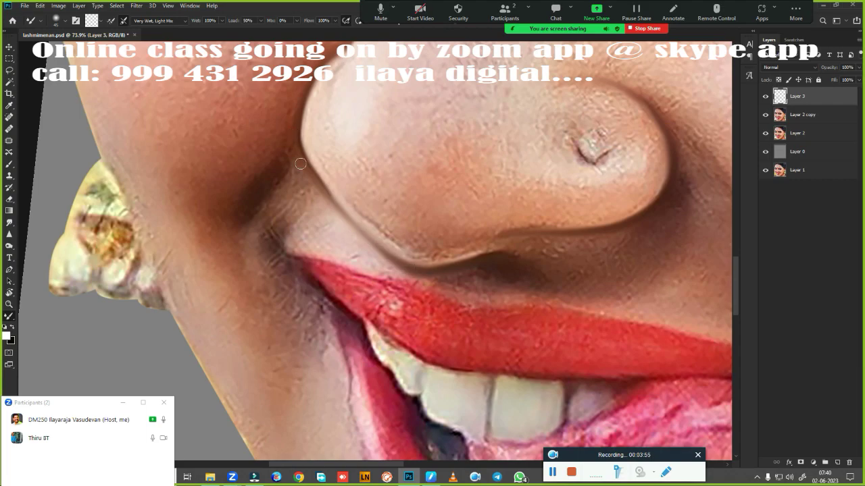
pyautogui.moveTo(322, 186); pyautogui.dragTo(355, 230)
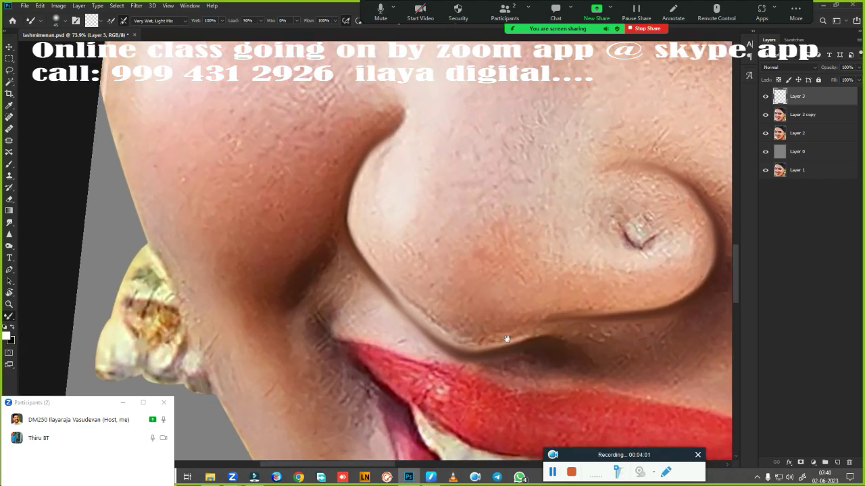
pyautogui.moveTo(462, 260); pyautogui.dragTo(509, 342)
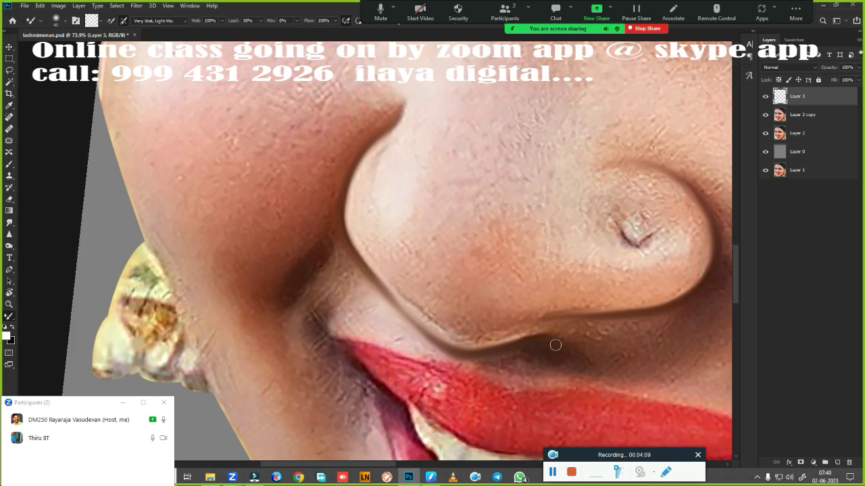
pyautogui.scroll(-3, 555, 346)
pyautogui.scroll(2, 519, 287)
pyautogui.scroll(1, 519, 287)
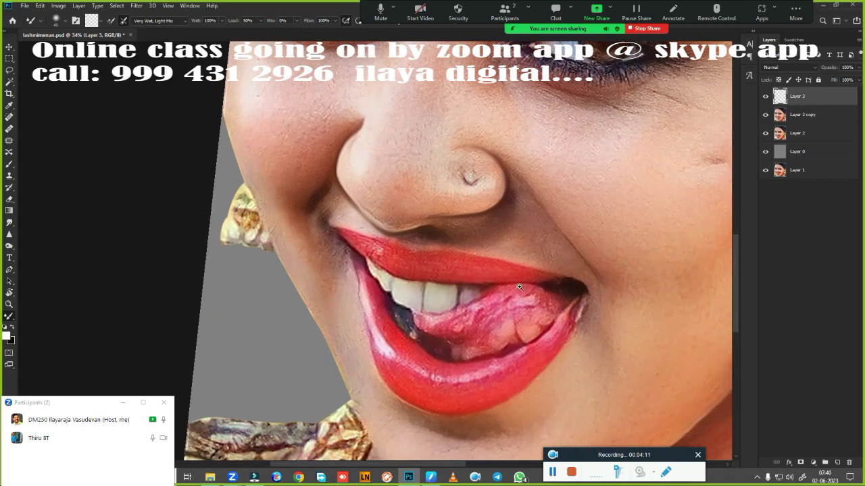
pyautogui.scroll(1, 519, 287)
pyautogui.scroll(2, 486, 257)
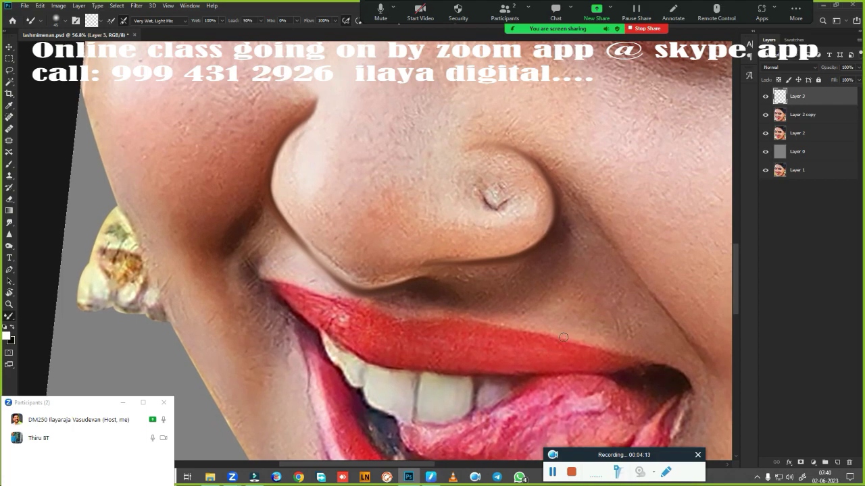
# Switch to the Smudge tool at 80% strength and zoom in on the nose to 93.5%
pyautogui.click(9, 222)
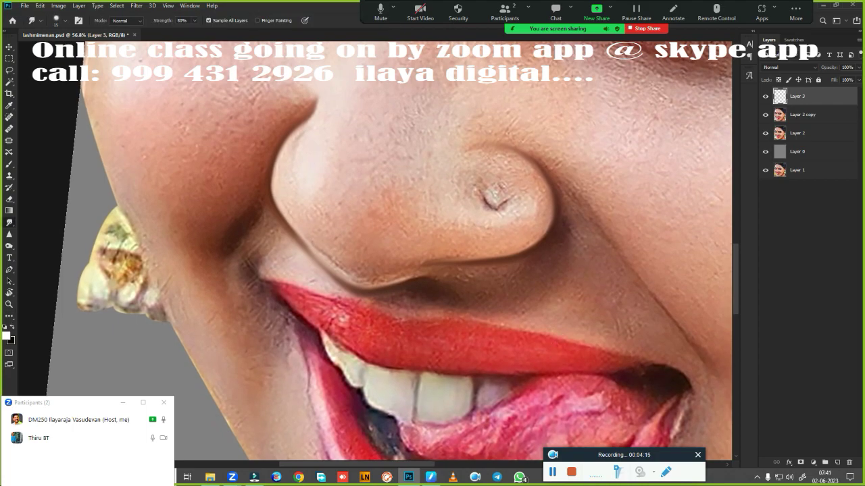
pyautogui.scroll(2, 439, 297)
pyautogui.scroll(1, 579, 303)
pyautogui.scroll(1, 507, 328)
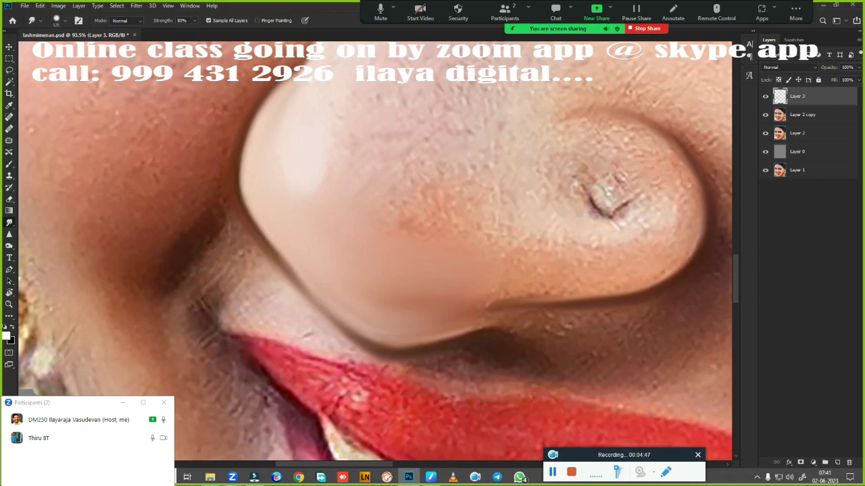
# Enlarge the smudge brush to 125 px and smooth the shadow along the nose's lower edge
pyautogui.rightClick(293, 156)
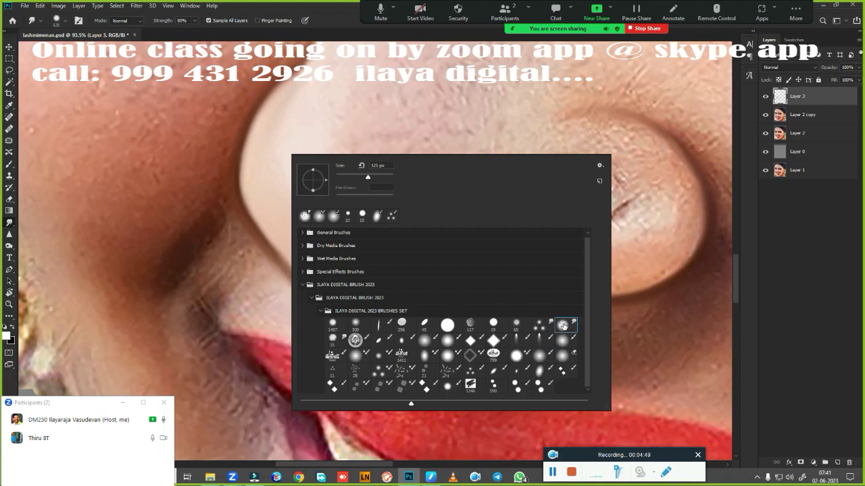
pyautogui.click(344, 38)
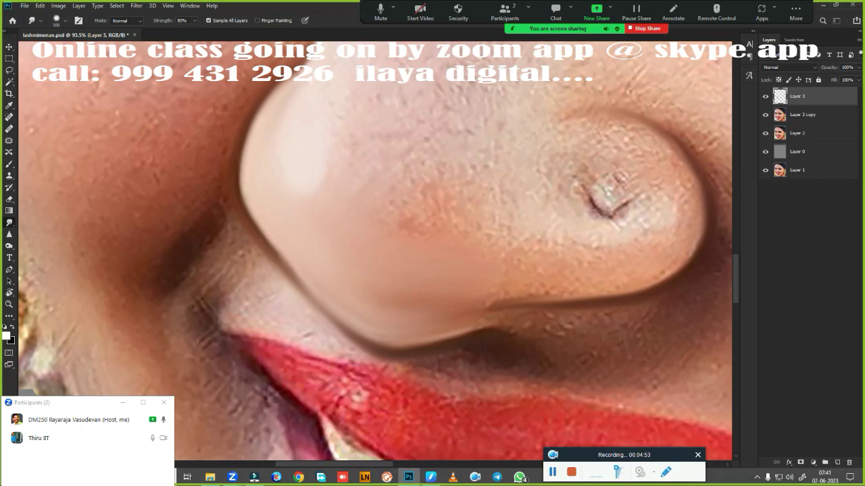
pyautogui.press(']')
pyautogui.press(']')
pyautogui.press(']')
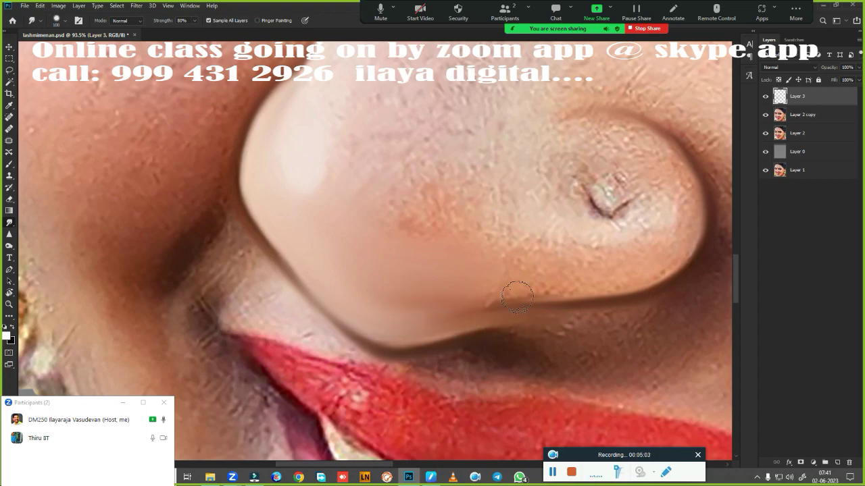
pyautogui.moveTo(564, 289); pyautogui.dragTo(408, 327)
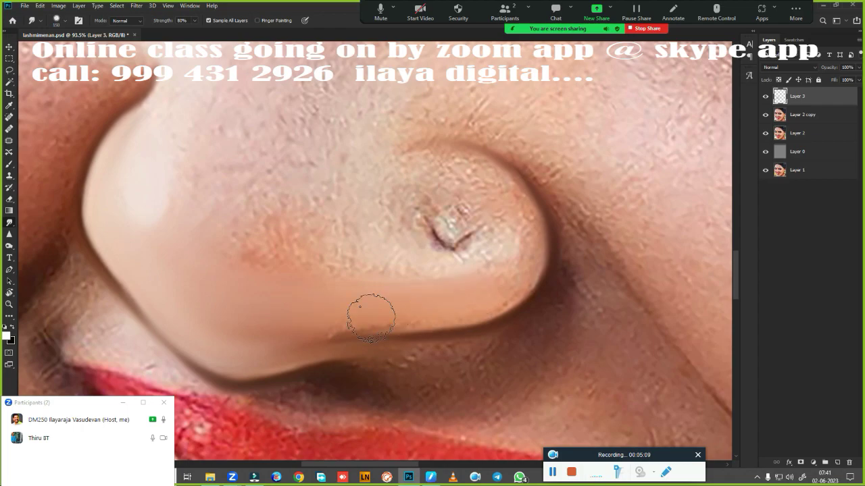
pyautogui.moveTo(373, 304)
pyautogui.mouseDown()
pyautogui.moveTo(472, 308)
pyautogui.moveTo(345, 321)
pyautogui.mouseUp()
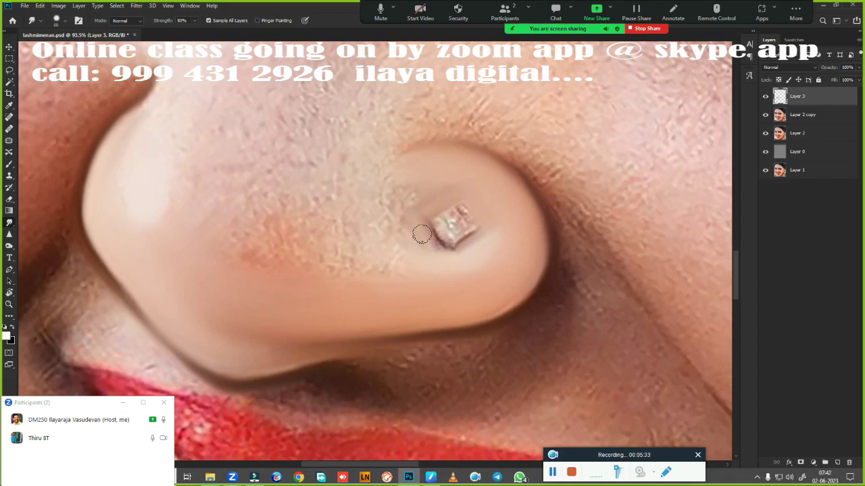
# Smudge the dark shading around and beneath the nose stud and just left of the nose
pyautogui.moveTo(422, 234); pyautogui.dragTo(421, 212)
pyautogui.moveTo(439, 253); pyautogui.dragTo(463, 213)
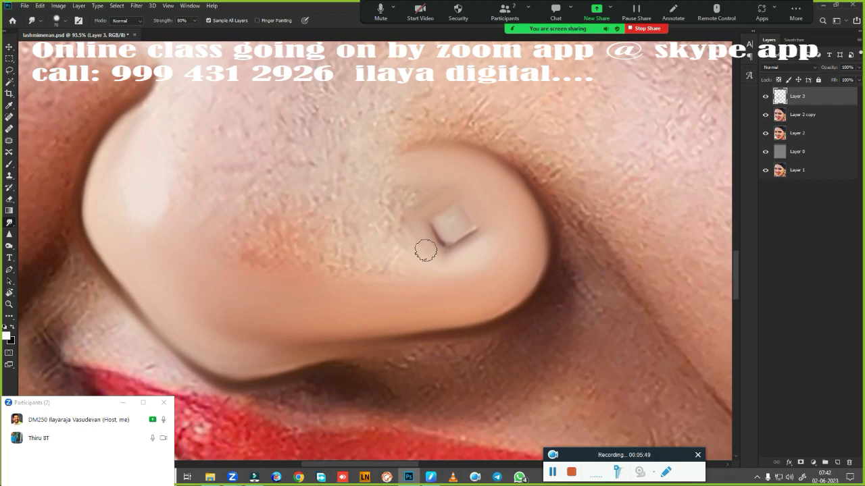
pyautogui.moveTo(426, 251)
pyautogui.mouseDown()
pyautogui.moveTo(440, 261)
pyautogui.moveTo(445, 244)
pyautogui.mouseUp()
pyautogui.moveTo(341, 223); pyautogui.dragTo(358, 151)
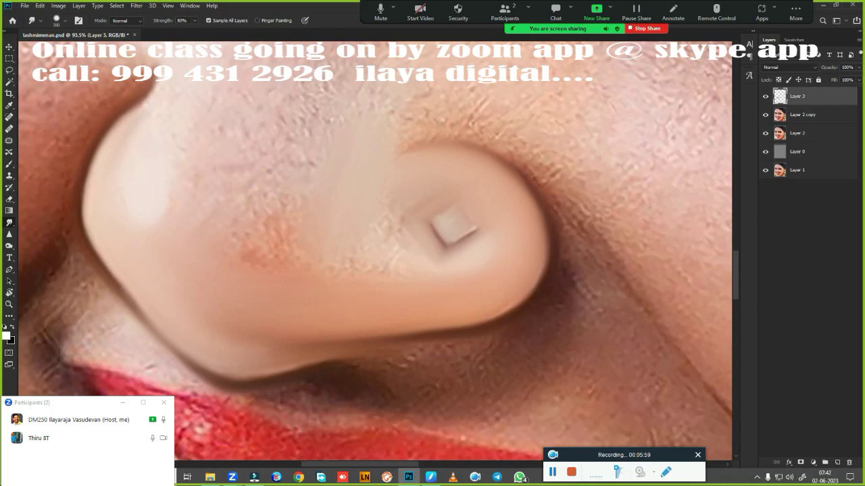
# Smooth the orange blotch, textured spots and nose's lower edge, then enlarge the brush to 125
pyautogui.moveTo(209, 174)
pyautogui.mouseDown()
pyautogui.moveTo(260, 260)
pyautogui.moveTo(251, 242)
pyautogui.moveTo(294, 235)
pyautogui.mouseUp()
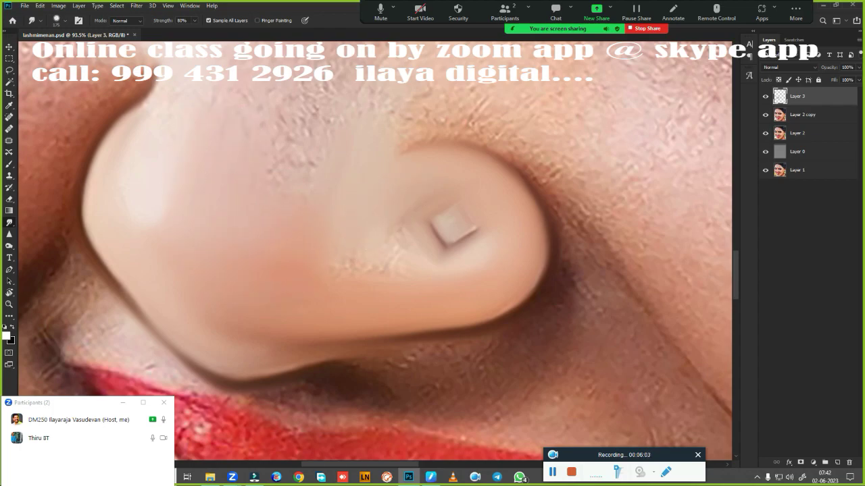
pyautogui.moveTo(394, 275)
pyautogui.mouseDown()
pyautogui.moveTo(309, 280)
pyautogui.moveTo(356, 270)
pyautogui.mouseUp()
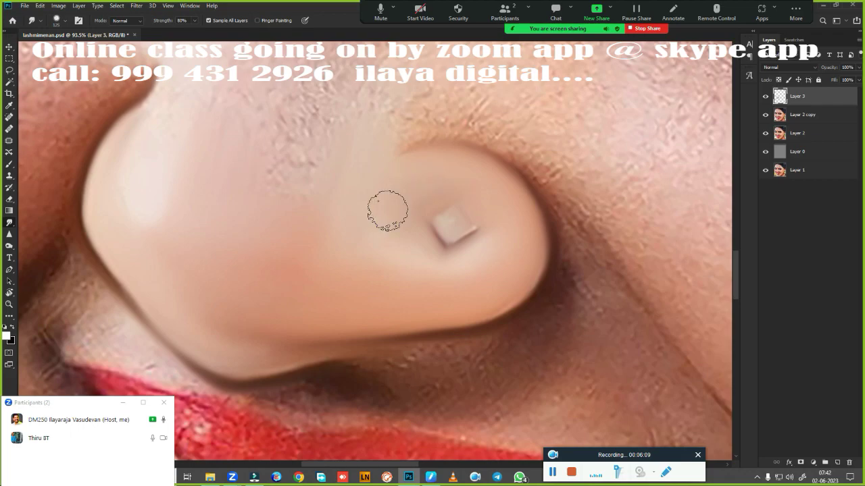
pyautogui.scroll(-2, 392, 343)
pyautogui.moveTo(415, 323)
pyautogui.mouseDown()
pyautogui.moveTo(557, 337)
pyautogui.moveTo(563, 321)
pyautogui.mouseUp()
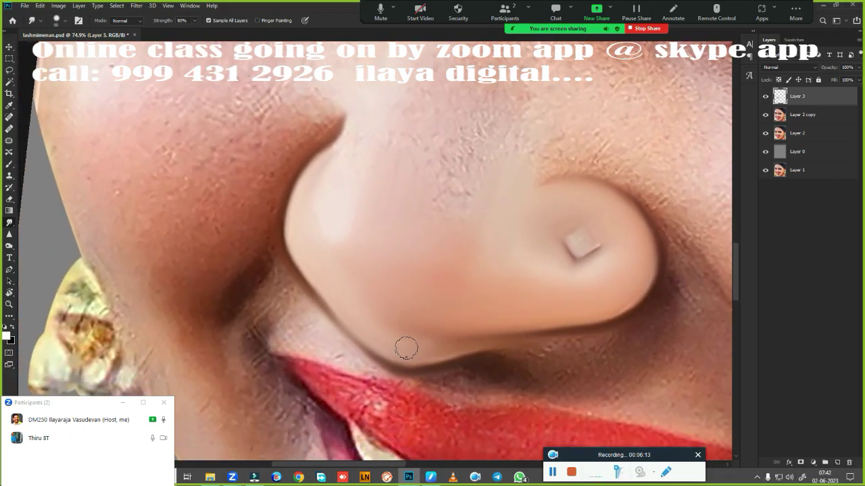
pyautogui.moveTo(405, 347); pyautogui.dragTo(420, 350)
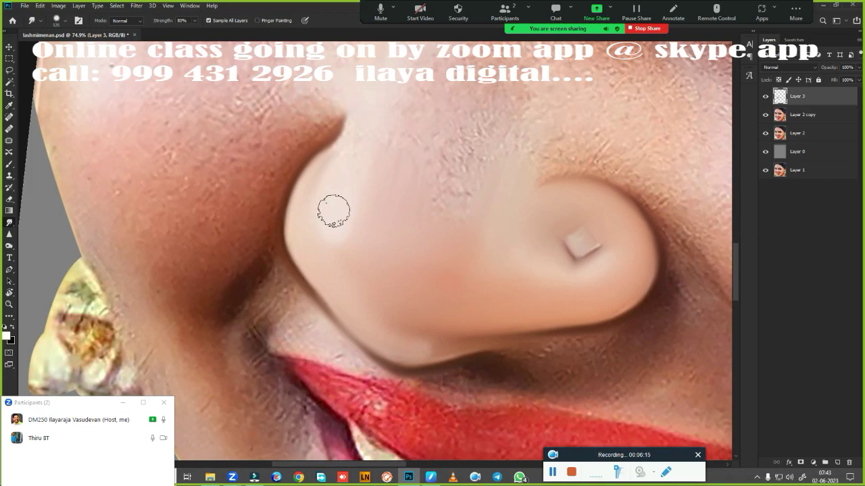
pyautogui.press(']')
pyautogui.press(']')
# Start a Pen path at the eyebrow's outer end and curve it along the brow
pyautogui.scroll(-4, 419, 285)
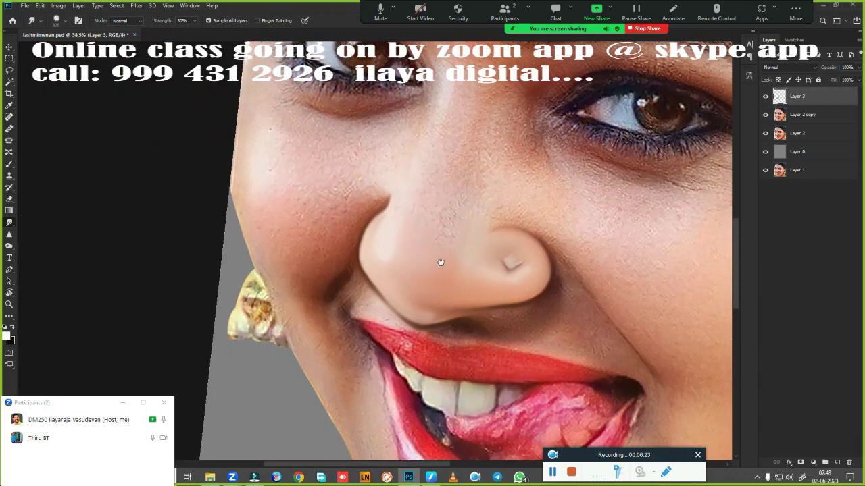
pyautogui.scroll(2, 409, 309)
pyautogui.scroll(2, 435, 286)
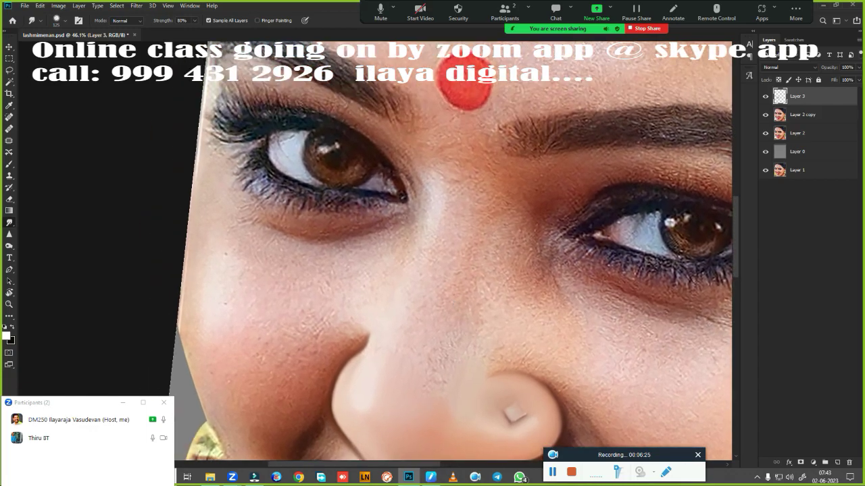
pyautogui.press('p')
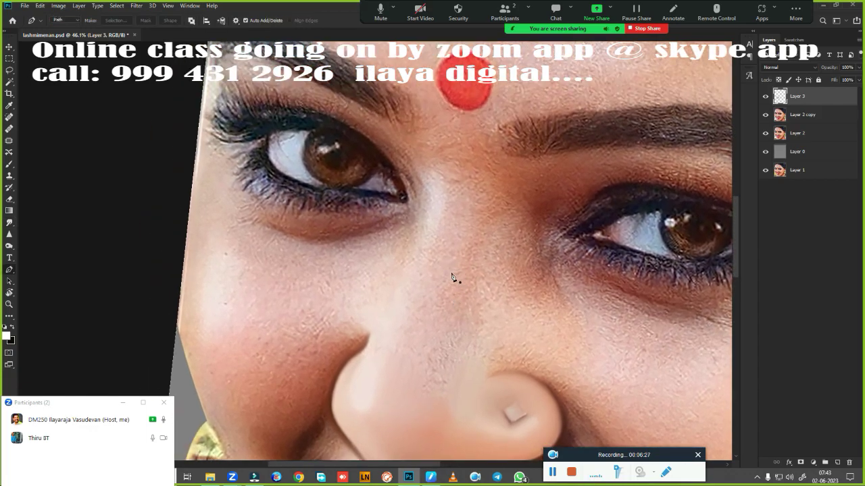
pyautogui.scroll(-1, 425, 359)
pyautogui.scroll(1, 247, 124)
pyautogui.scroll(1, 247, 124)
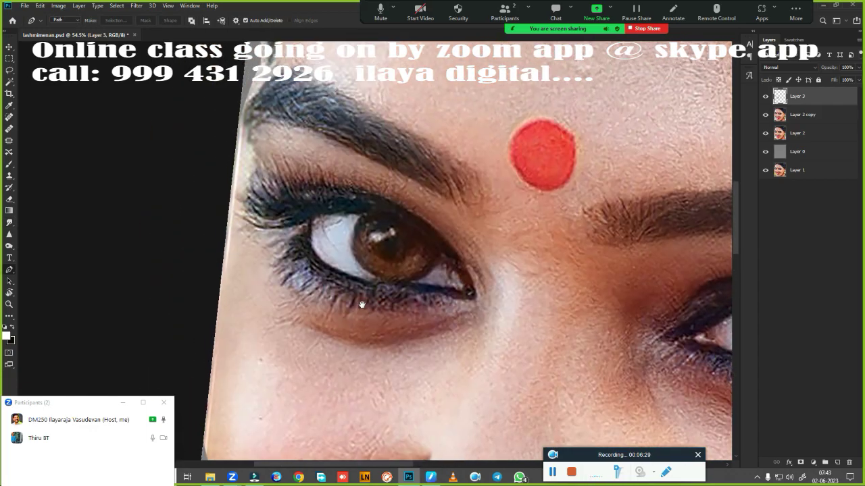
pyautogui.click(244, 121)
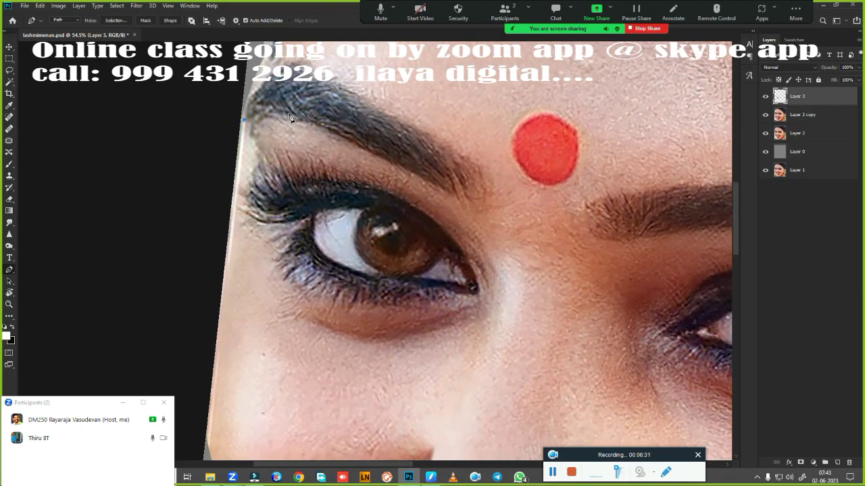
pyautogui.moveTo(337, 135); pyautogui.dragTo(350, 142)
pyautogui.moveTo(481, 218); pyautogui.dragTo(481, 221)
# Extend the pen path from the brow down along the side of the nose
pyautogui.moveTo(526, 261); pyautogui.dragTo(493, 226)
pyautogui.scroll(-3, 493, 225)
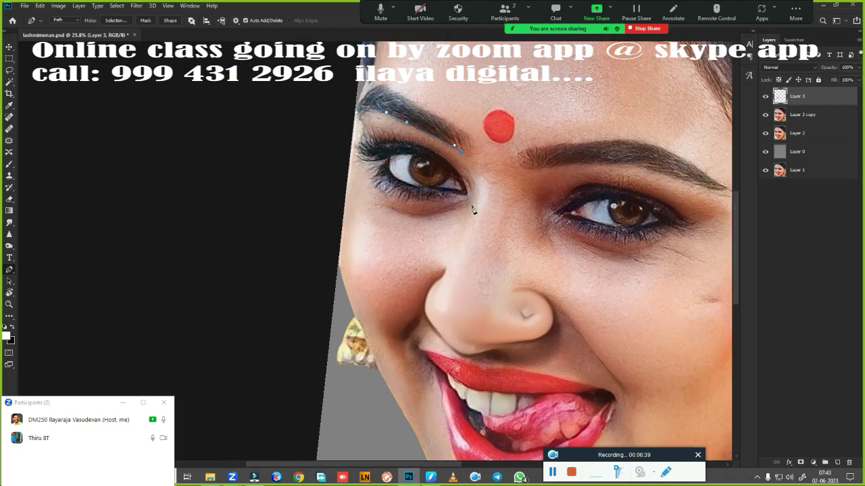
pyautogui.moveTo(470, 216); pyautogui.dragTo(458, 248)
pyautogui.scroll(3, 463, 278)
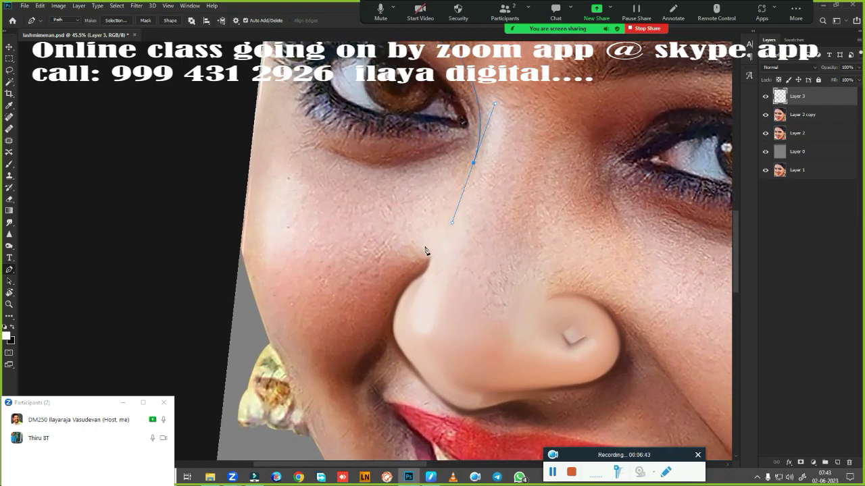
pyautogui.click(435, 253)
pyautogui.moveTo(464, 331); pyautogui.dragTo(497, 189)
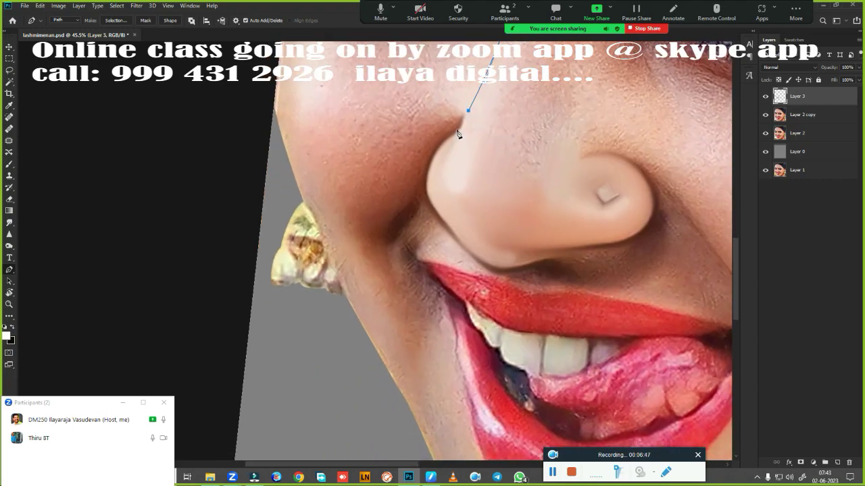
pyautogui.scroll(3, 456, 133)
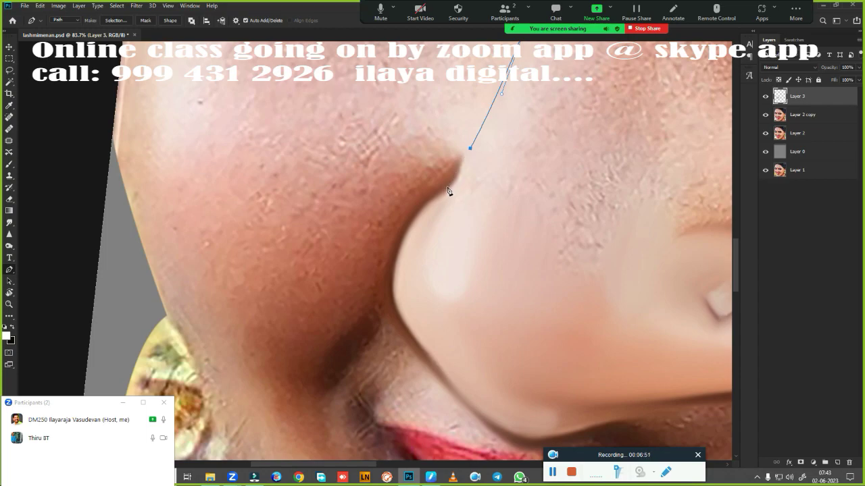
pyautogui.moveTo(448, 185); pyautogui.dragTo(440, 195)
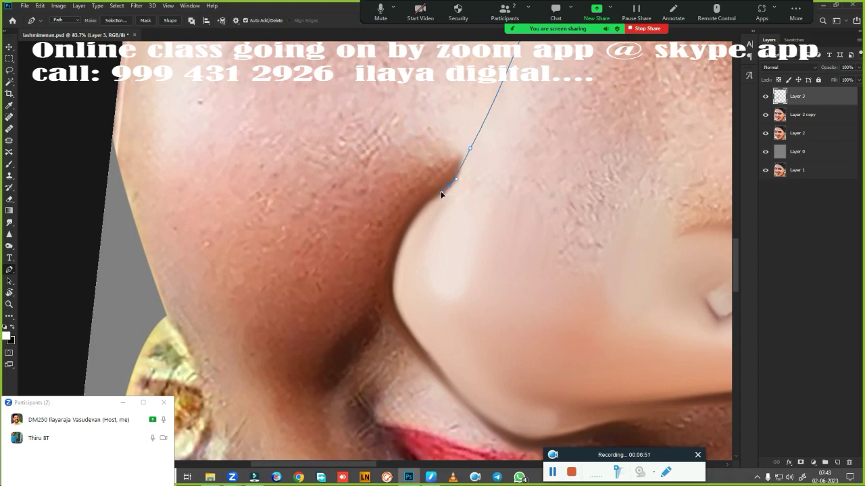
pyautogui.click(465, 154)
# Continue the path down the nose's left edge, undoing one misplaced point
pyautogui.moveTo(396, 315); pyautogui.dragTo(419, 403)
pyautogui.keyDown('alt'); pyautogui.click(396, 316); pyautogui.keyUp('alt')
pyautogui.hotkey('ctrl', 'z')
pyautogui.moveTo(390, 284); pyautogui.dragTo(389, 355)
pyautogui.moveTo(434, 318); pyautogui.dragTo(340, 176)
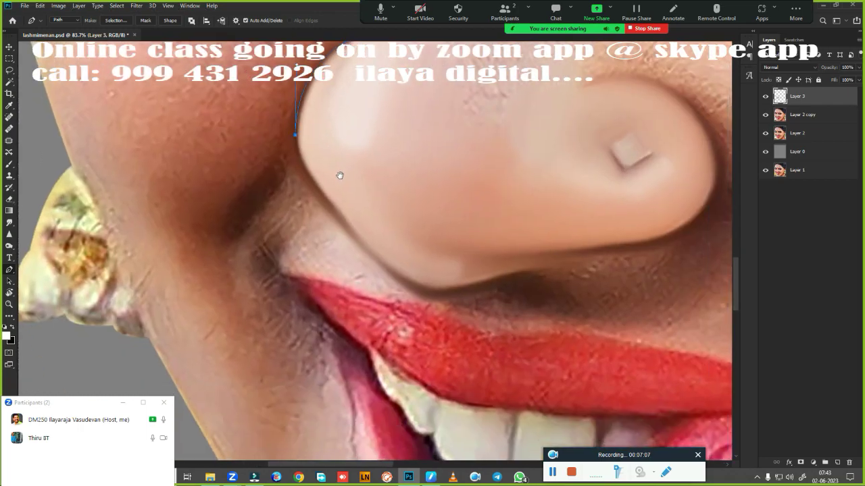
pyautogui.moveTo(331, 209); pyautogui.dragTo(371, 256)
# Trace the path along the nose bottom, around the nostril and over its top
pyautogui.moveTo(447, 295); pyautogui.dragTo(483, 288)
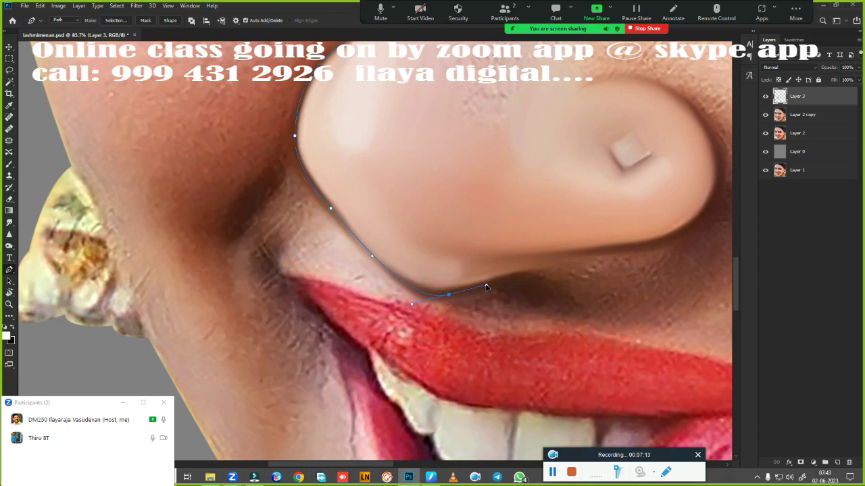
pyautogui.moveTo(548, 270); pyautogui.dragTo(569, 269)
pyautogui.hscroll(5, 534, 265)
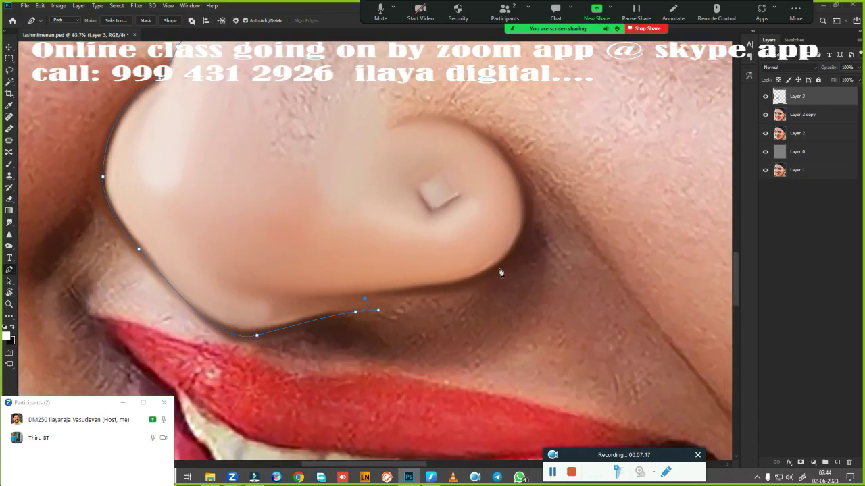
pyautogui.moveTo(508, 260); pyautogui.dragTo(532, 230)
pyautogui.moveTo(495, 140)
pyautogui.mouseDown()
pyautogui.moveTo(471, 127)
pyautogui.moveTo(429, 66)
pyautogui.mouseUp()
pyautogui.keyDown('alt'); pyautogui.click(495, 139); pyautogui.keyUp('alt')
pyautogui.moveTo(390, 127); pyautogui.dragTo(333, 156)
# Arch the pen path over the nose tip and down the cheek beside the lips
pyautogui.keyDown('alt'); pyautogui.click(390, 127); pyautogui.keyUp('alt')
pyautogui.scroll(-5, 442, 193)
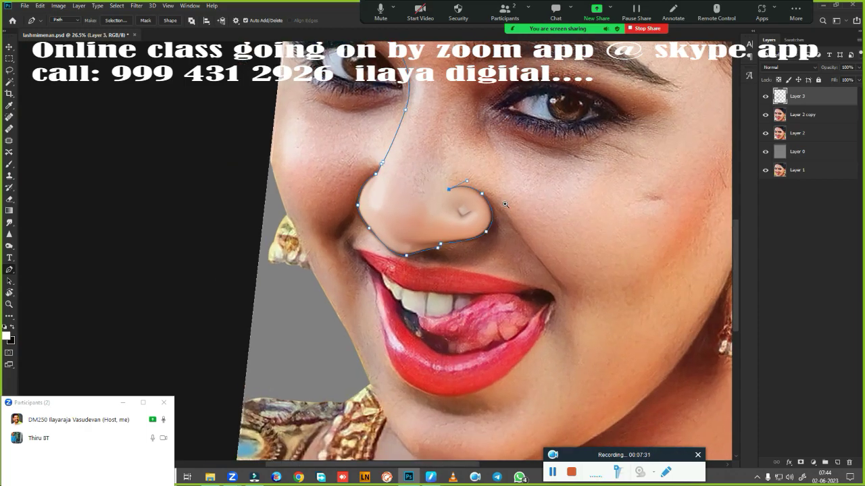
pyautogui.scroll(3, 504, 204)
pyautogui.moveTo(451, 171); pyautogui.dragTo(475, 190)
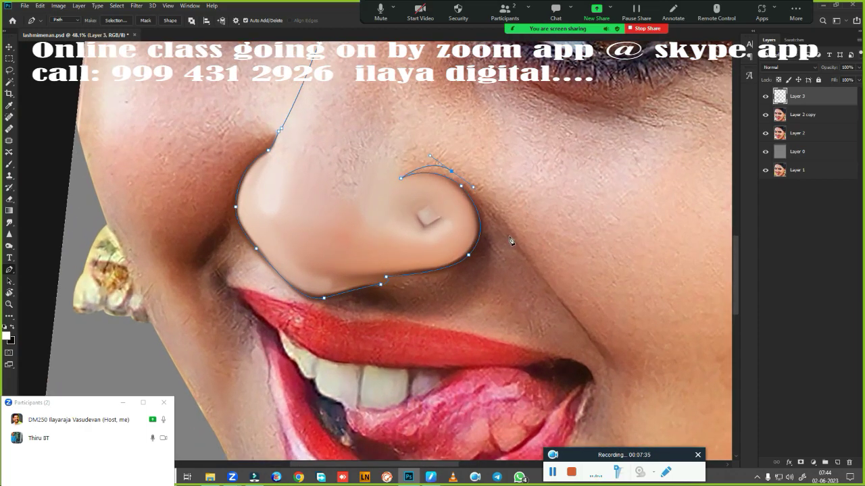
pyautogui.moveTo(571, 294); pyautogui.dragTo(543, 211)
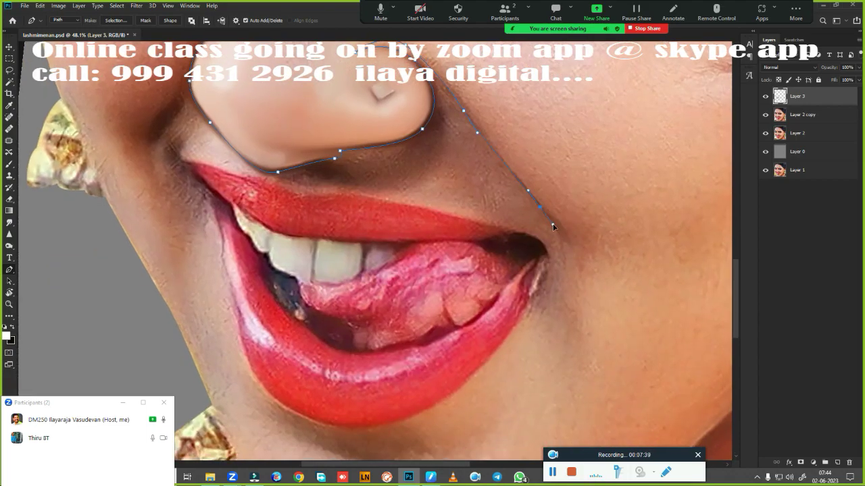
pyautogui.moveTo(565, 296); pyautogui.dragTo(560, 331)
# Bring the path along the cheek and back up toward the eye, with corner points
pyautogui.scroll(-3, 467, 365)
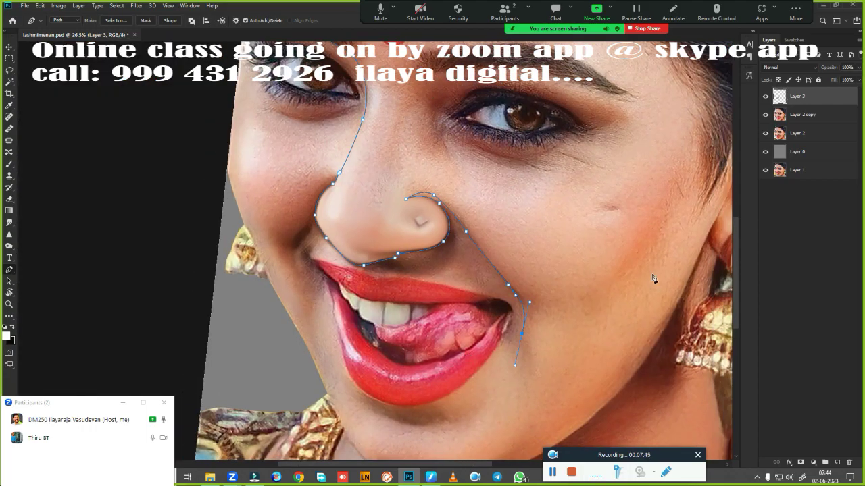
pyautogui.moveTo(653, 278); pyautogui.dragTo(628, 324)
pyautogui.moveTo(536, 187); pyautogui.dragTo(586, 278)
pyautogui.click(531, 273)
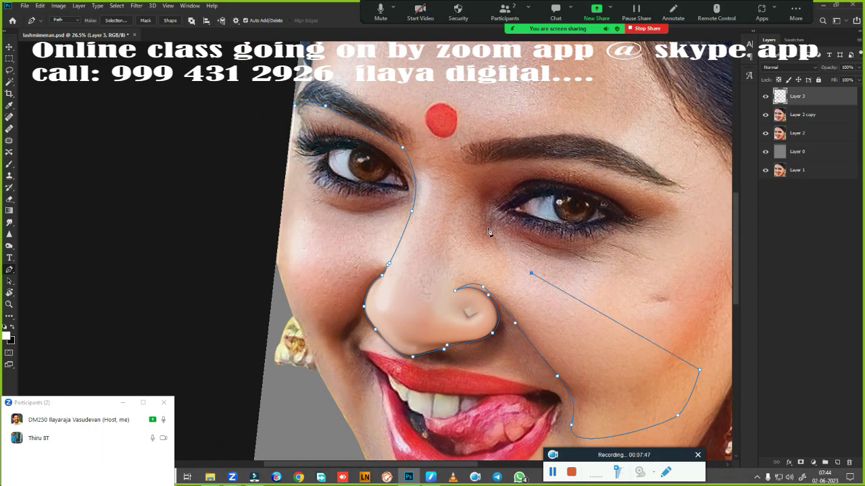
pyautogui.moveTo(480, 203); pyautogui.dragTo(474, 152)
pyautogui.keyDown('alt'); pyautogui.click(480, 201); pyautogui.keyUp('alt')
pyautogui.click(495, 181)
pyautogui.keyDown('alt'); pyautogui.click(495, 182); pyautogui.keyUp('alt')
# Trace the path along the eyebrow and its upper edge to the inner end
pyautogui.moveTo(464, 180); pyautogui.dragTo(466, 160)
pyautogui.moveTo(468, 164); pyautogui.dragTo(548, 157)
pyautogui.click(621, 172)
pyautogui.moveTo(621, 144); pyautogui.dragTo(593, 138)
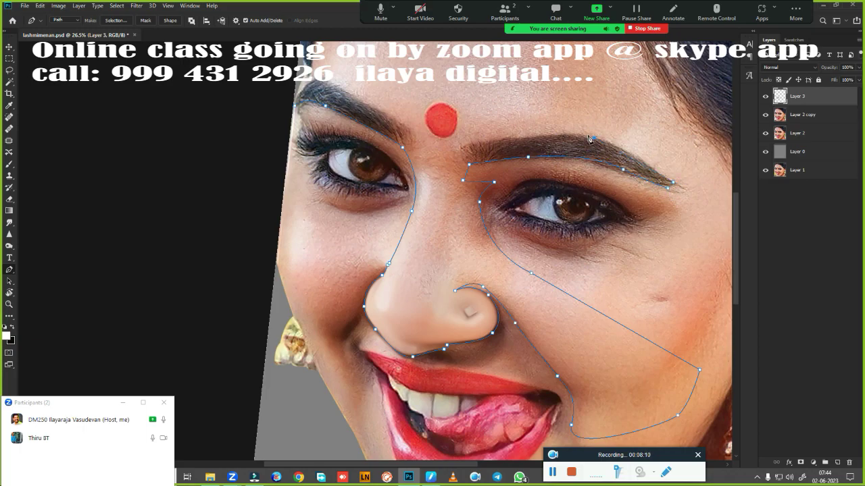
pyautogui.moveTo(516, 138); pyautogui.dragTo(497, 142)
pyautogui.click(489, 141)
# Carry the path between the brows and along the other eyebrow to its outer end
pyautogui.click(462, 144)
pyautogui.click(466, 165)
pyautogui.click(406, 145)
pyautogui.click(412, 132)
pyautogui.moveTo(294, 101); pyautogui.dragTo(282, 116)
# Convert the pen path to a selection and feather it by 1.2 pixels
pyautogui.hotkey('ctrl', 'Return')
pyautogui.hotkey('shift', 'F6')
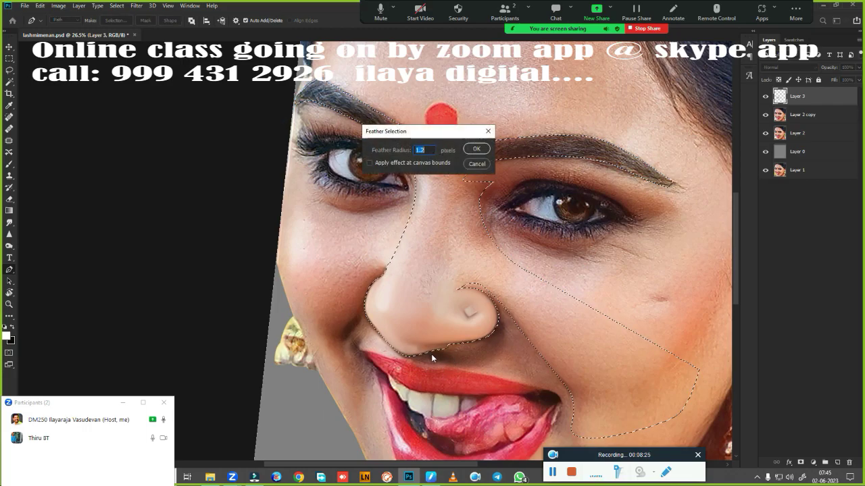
pyautogui.write('2')
pyautogui.press('Return')
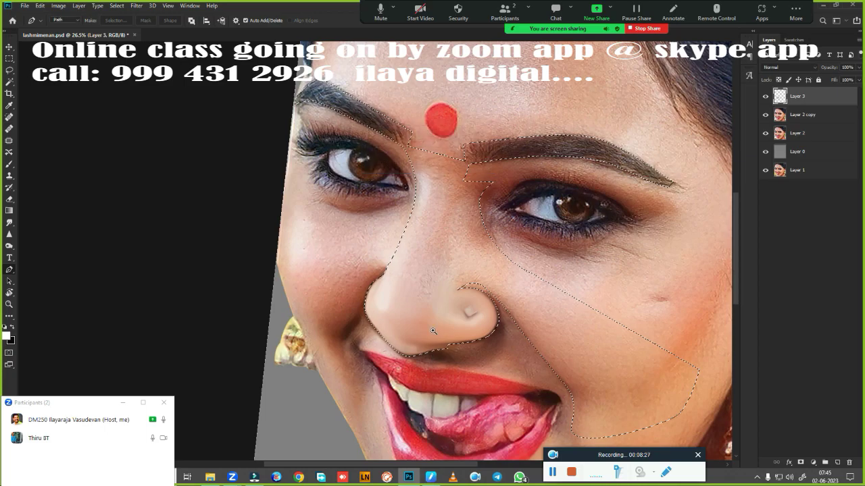
pyautogui.scroll(5, 433, 337)
pyautogui.moveTo(429, 273); pyautogui.dragTo(444, 394)
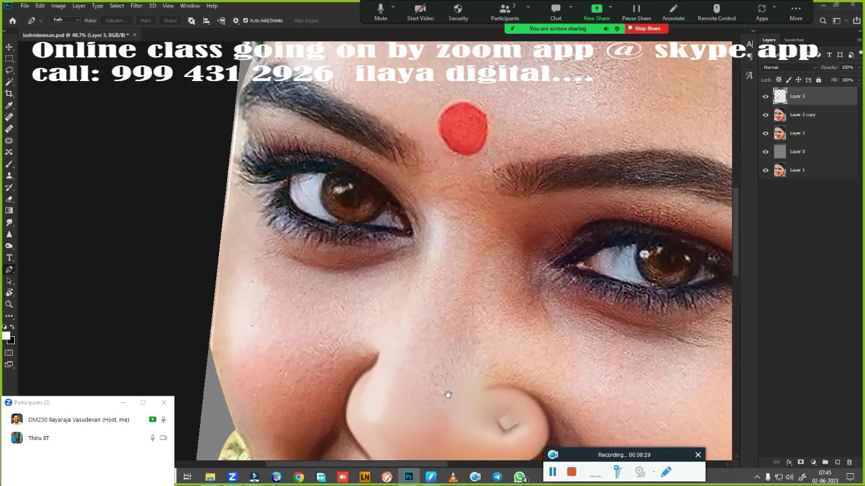
# Smudge the eyebrow ends smooth and darker with a 200-size Smudge brush
pyautogui.press('r')
pyautogui.press(']')
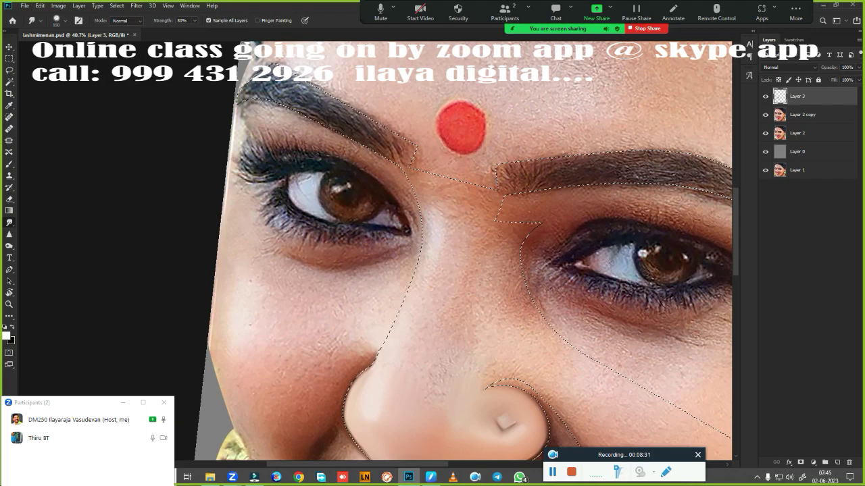
pyautogui.press(']')
pyautogui.press(']')
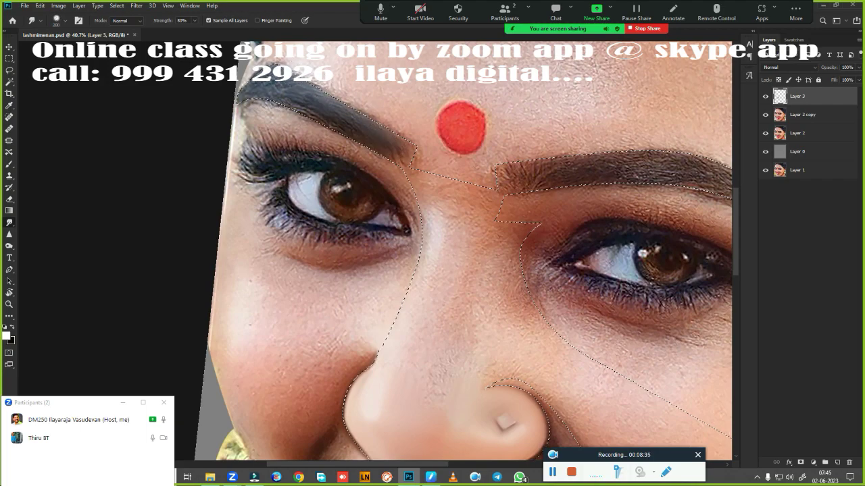
pyautogui.moveTo(262, 83); pyautogui.dragTo(294, 76)
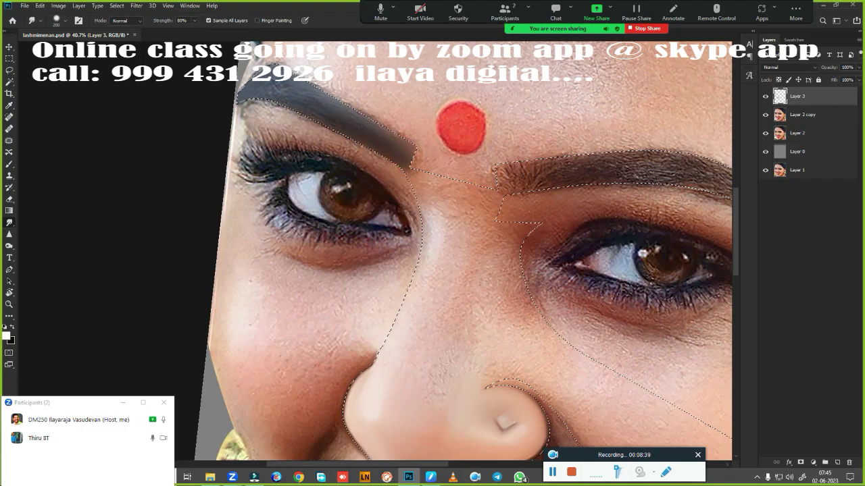
pyautogui.moveTo(263, 102); pyautogui.dragTo(243, 93)
pyautogui.moveTo(540, 177)
pyautogui.mouseDown()
pyautogui.moveTo(499, 177)
pyautogui.moveTo(540, 171)
pyautogui.mouseUp()
pyautogui.moveTo(588, 233); pyautogui.dragTo(473, 184)
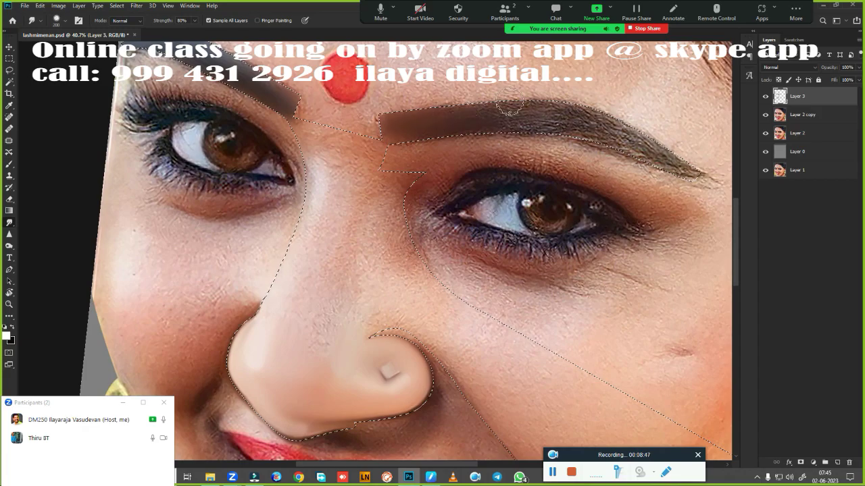
# Dismiss Filmora's export notice, save and close the project, then resume smudging the eyebrow
pyautogui.click(255, 477)
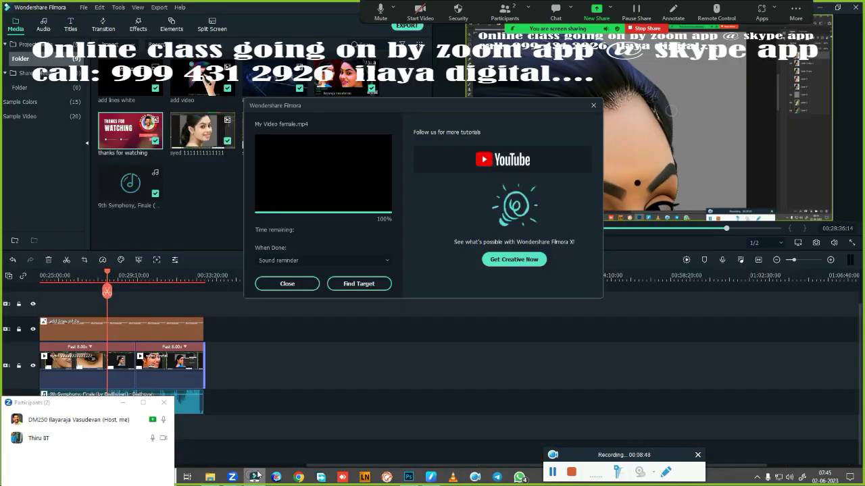
pyautogui.click(287, 283)
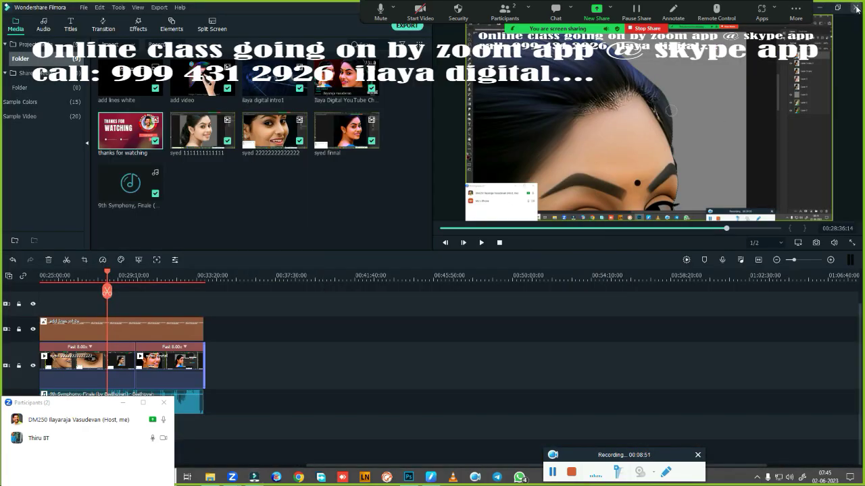
pyautogui.click(854, 8)
pyautogui.click(450, 238)
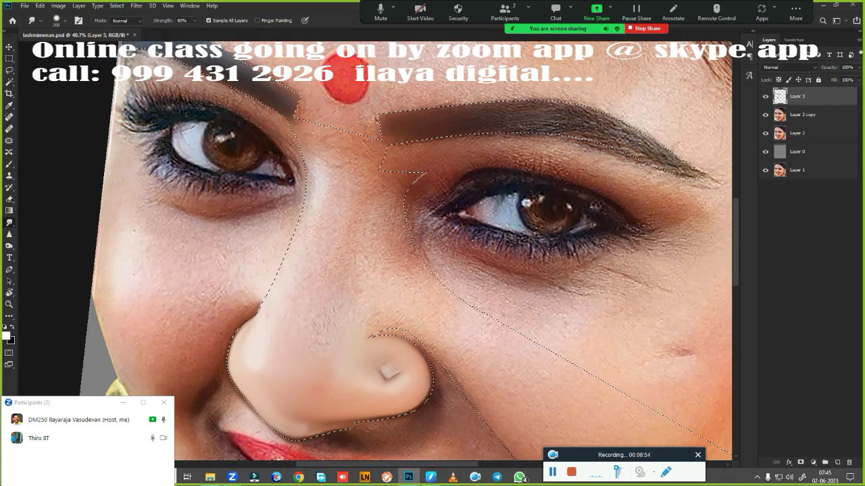
pyautogui.moveTo(635, 156); pyautogui.dragTo(523, 138)
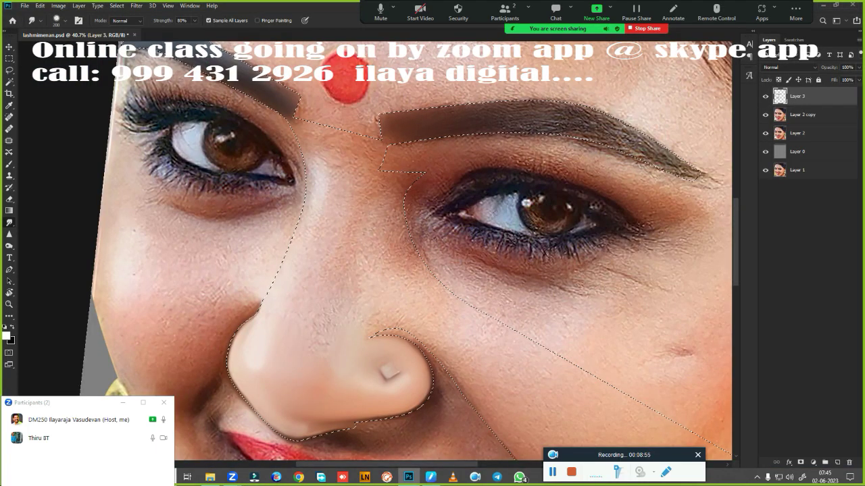
# Smudge the right eyebrow into an even, smooth dark shape
pyautogui.moveTo(419, 145); pyautogui.dragTo(392, 135)
pyautogui.moveTo(477, 107); pyautogui.dragTo(509, 103)
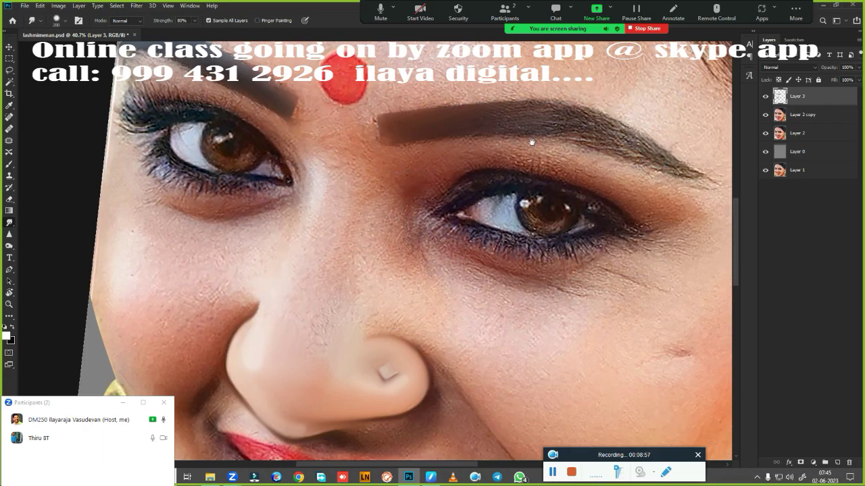
pyautogui.moveTo(530, 141); pyautogui.dragTo(429, 165)
pyautogui.moveTo(429, 128); pyautogui.dragTo(503, 152)
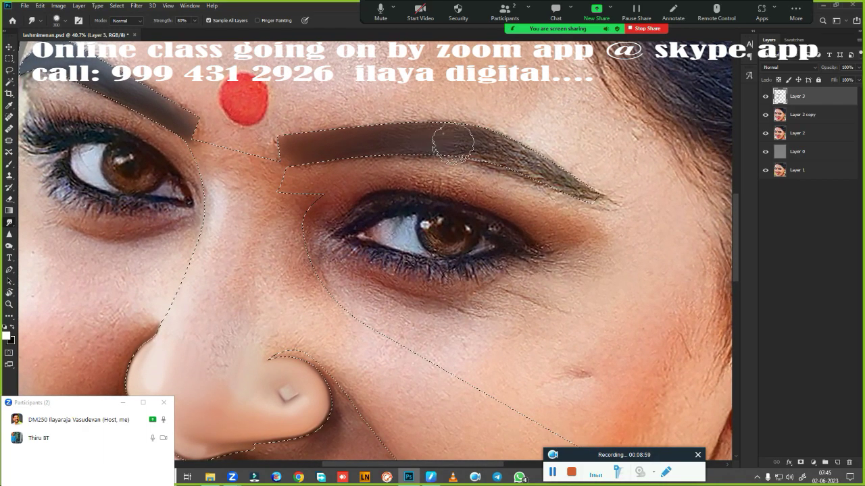
pyautogui.moveTo(453, 139); pyautogui.dragTo(605, 202)
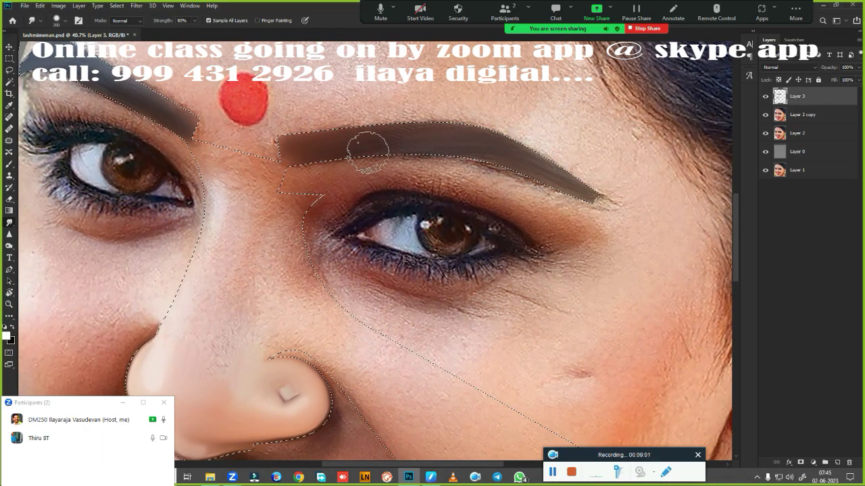
pyautogui.moveTo(367, 144); pyautogui.dragTo(405, 138)
# Smooth the nose bridge highlight, then the nose-to-mouth fold with a smaller brush
pyautogui.moveTo(365, 328); pyautogui.dragTo(481, 224)
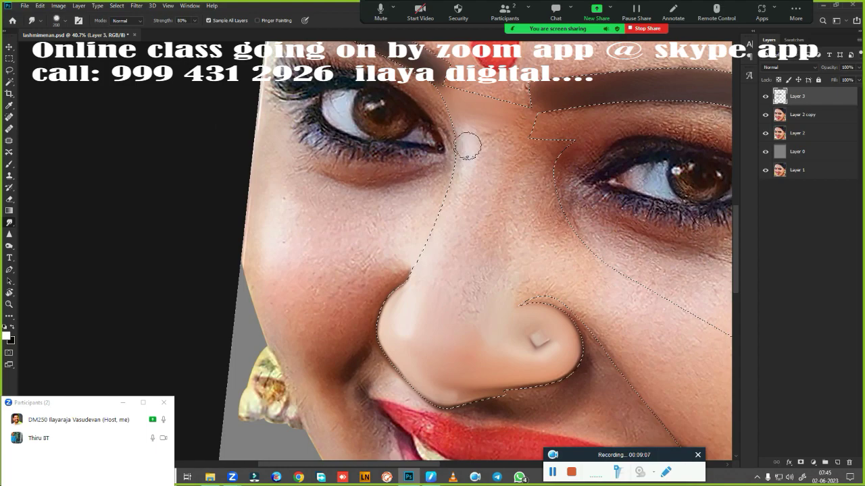
pyautogui.moveTo(466, 141); pyautogui.dragTo(453, 197)
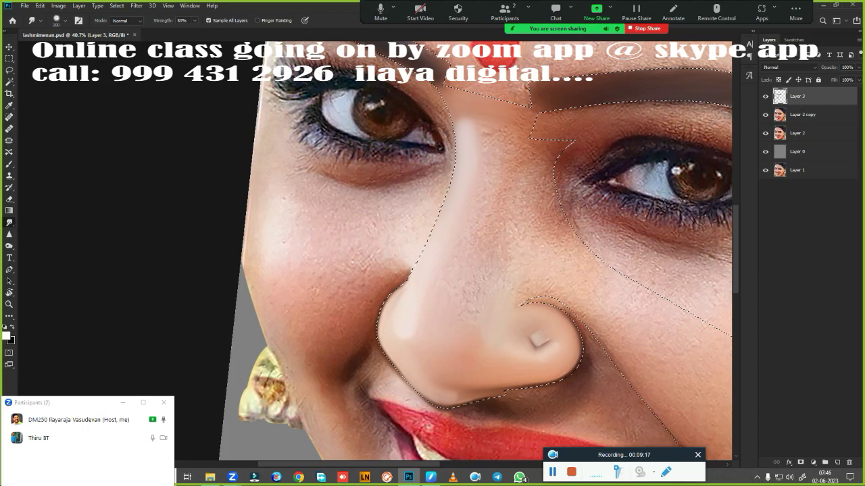
pyautogui.moveTo(497, 139)
pyautogui.mouseDown()
pyautogui.moveTo(477, 216)
pyautogui.moveTo(506, 150)
pyautogui.moveTo(493, 182)
pyautogui.mouseUp()
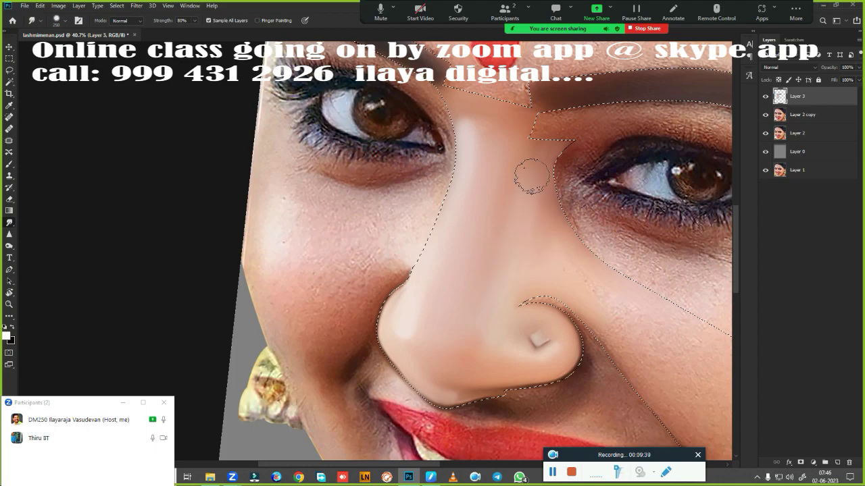
pyautogui.press('[')
pyautogui.press('[')
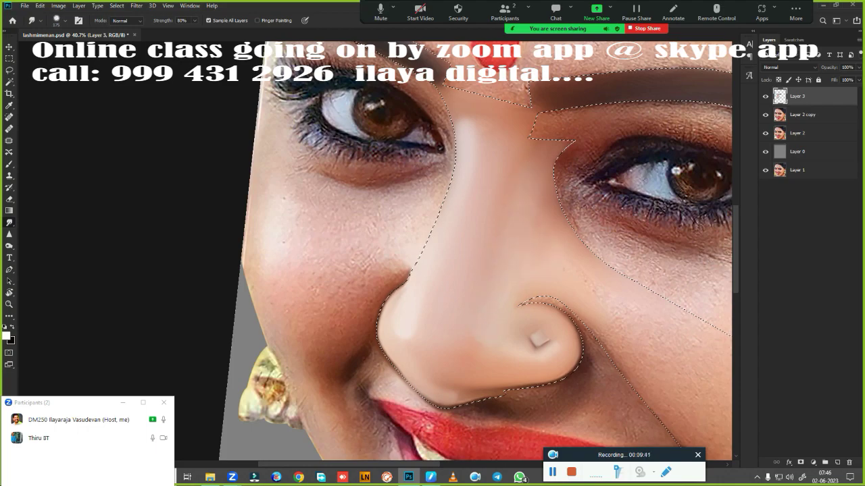
pyautogui.moveTo(473, 304); pyautogui.dragTo(236, 155)
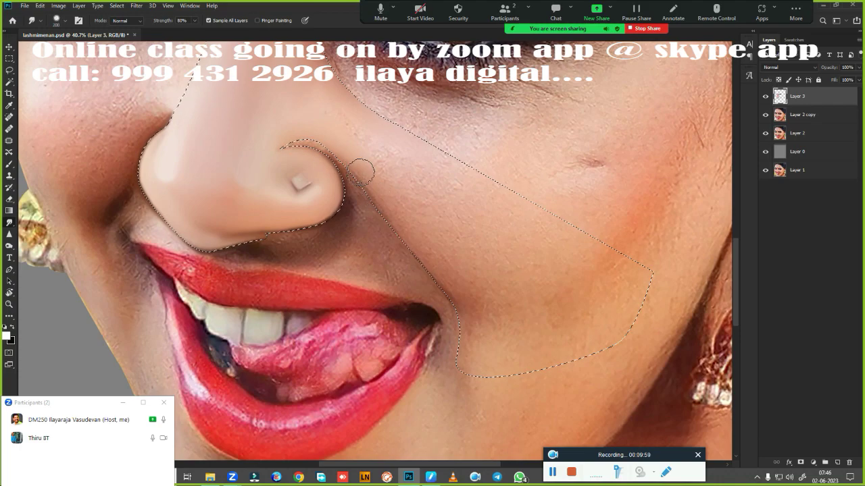
pyautogui.moveTo(412, 237)
pyautogui.mouseDown()
pyautogui.moveTo(473, 344)
pyautogui.moveTo(473, 331)
pyautogui.mouseUp()
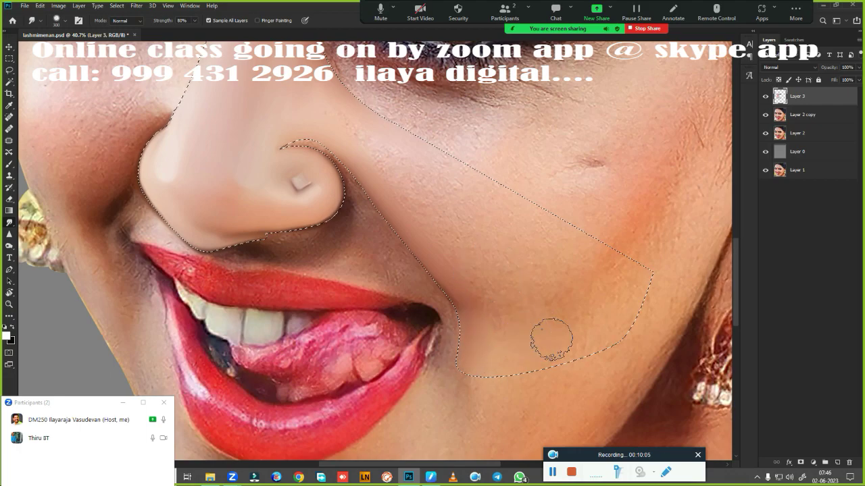
pyautogui.moveTo(549, 338)
pyautogui.mouseDown()
pyautogui.moveTo(498, 332)
pyautogui.moveTo(532, 354)
pyautogui.moveTo(475, 293)
pyautogui.mouseUp()
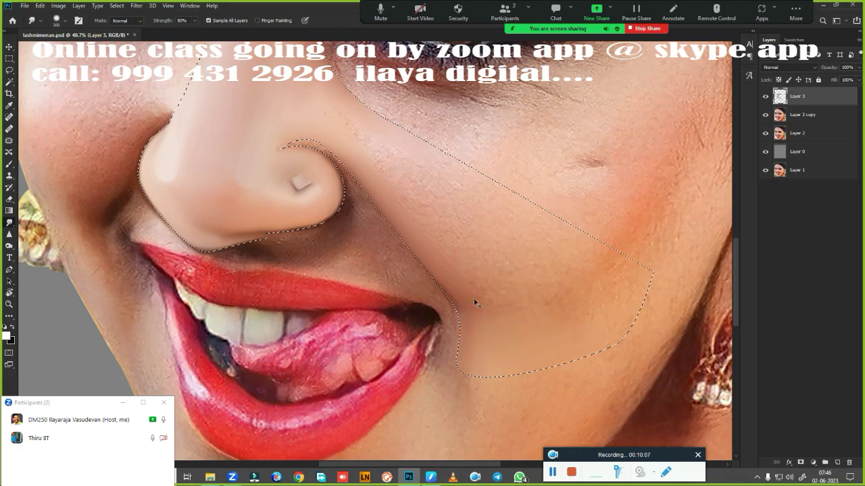
# Feather the selection again and enlarge the Smudge brush to 250
pyautogui.hotkey('shift', 'F6')
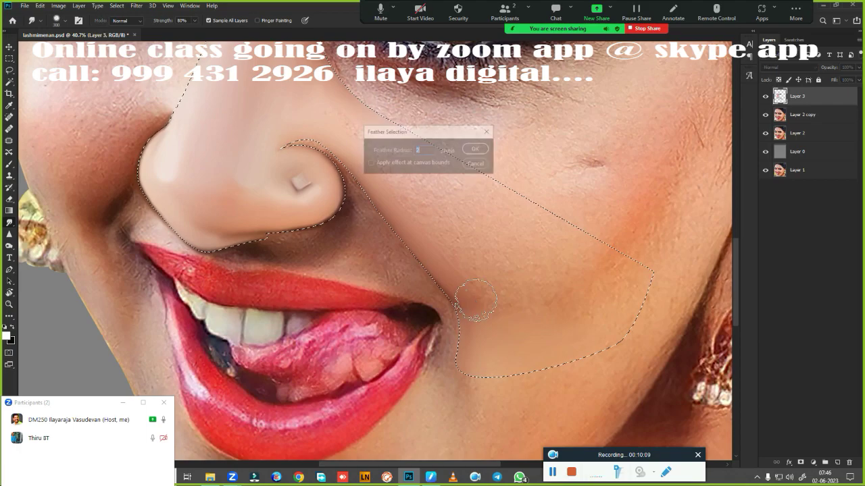
pyautogui.press('Return')
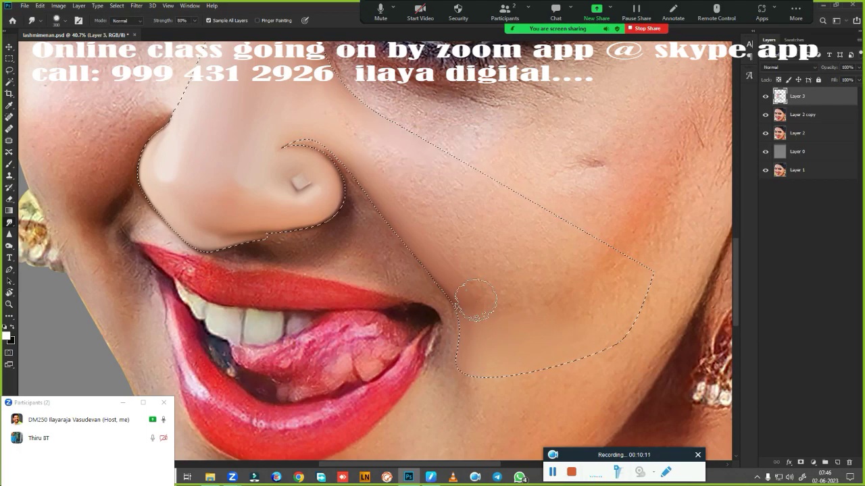
pyautogui.scroll(3, 331, 310)
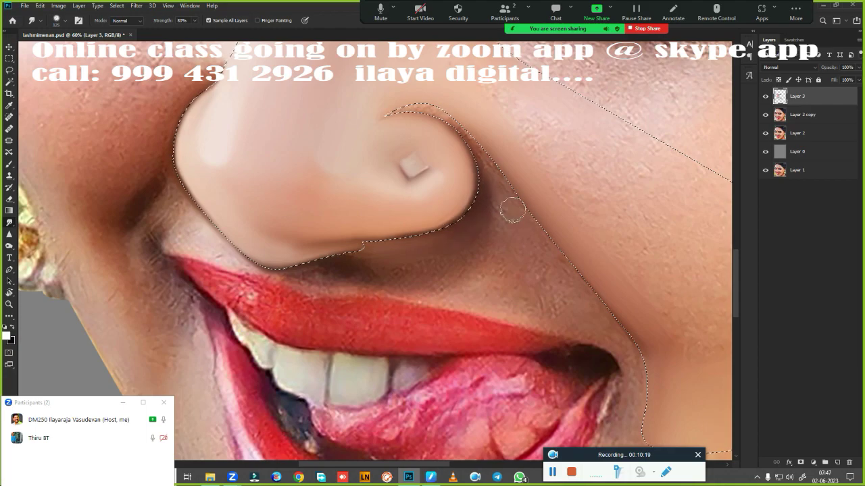
pyautogui.press(']')
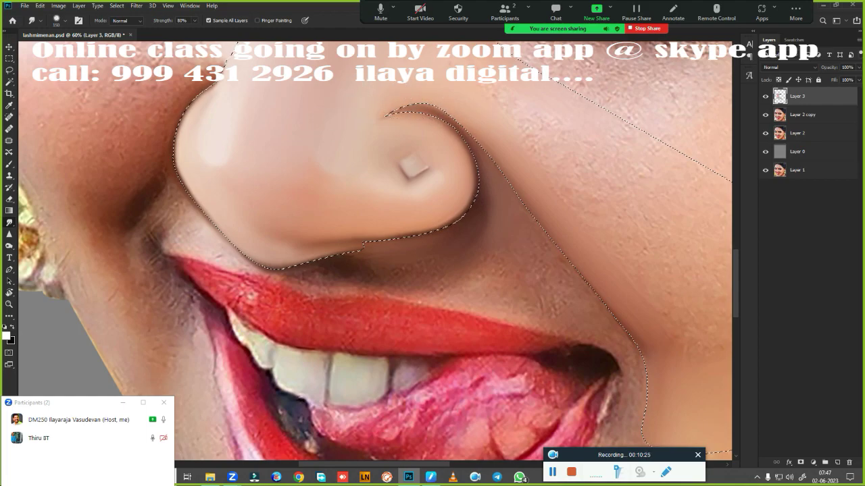
pyautogui.press(']')
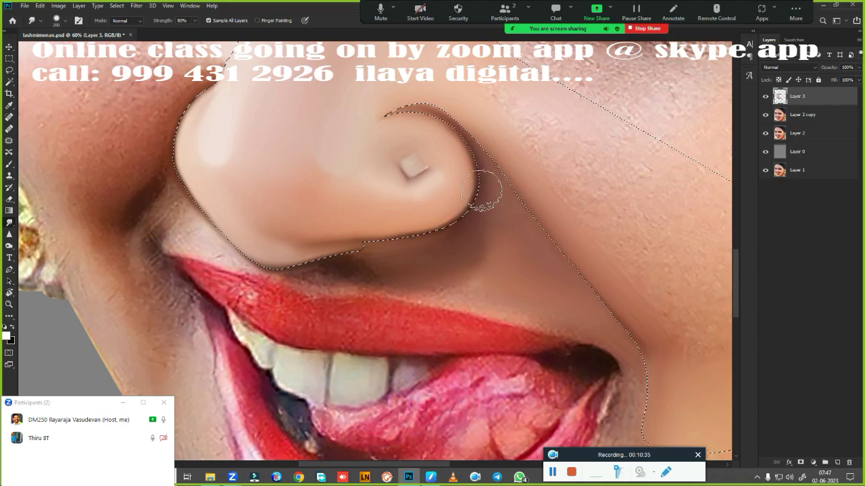
pyautogui.press(']')
pyautogui.press(']')
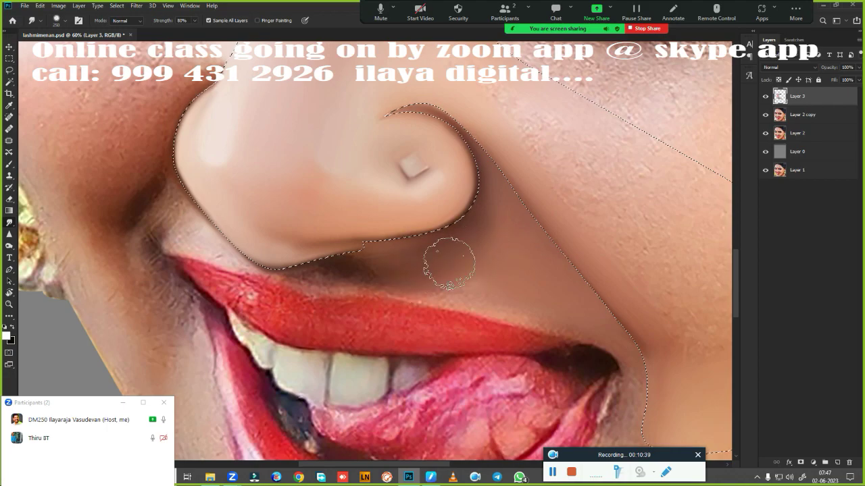
# Smudge the shadows beside both nostrils, the left one at size 125, then deselect
pyautogui.moveTo(463, 212); pyautogui.dragTo(485, 243)
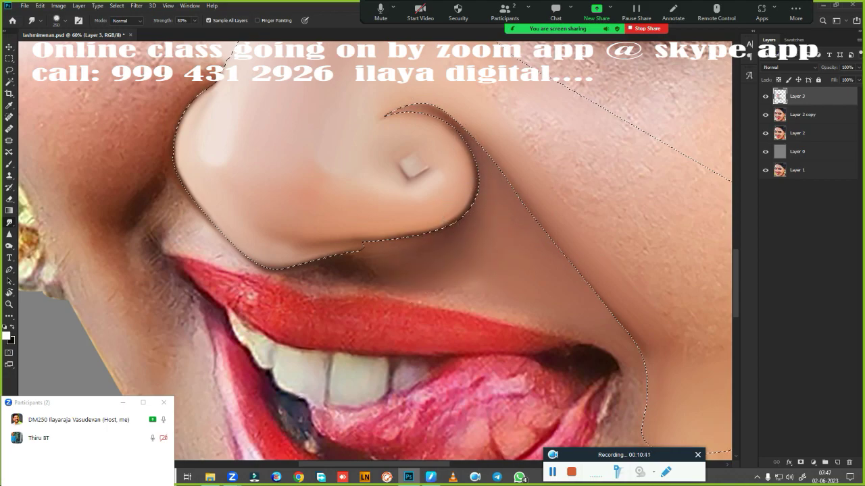
pyautogui.moveTo(213, 329); pyautogui.dragTo(396, 342)
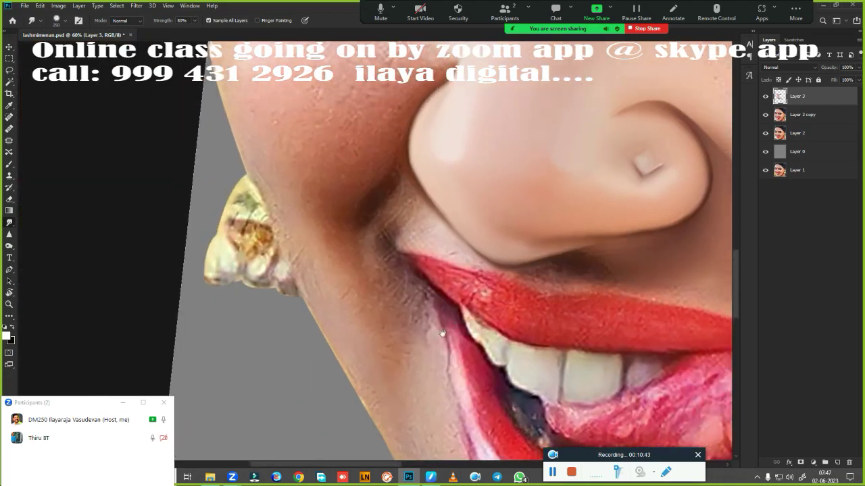
pyautogui.press('[')
pyautogui.press('[')
pyautogui.press('[')
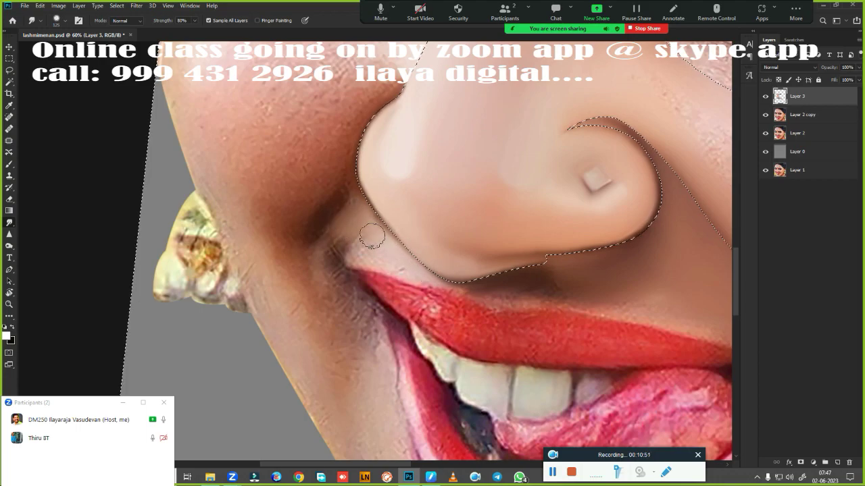
pyautogui.moveTo(358, 226); pyautogui.dragTo(341, 233)
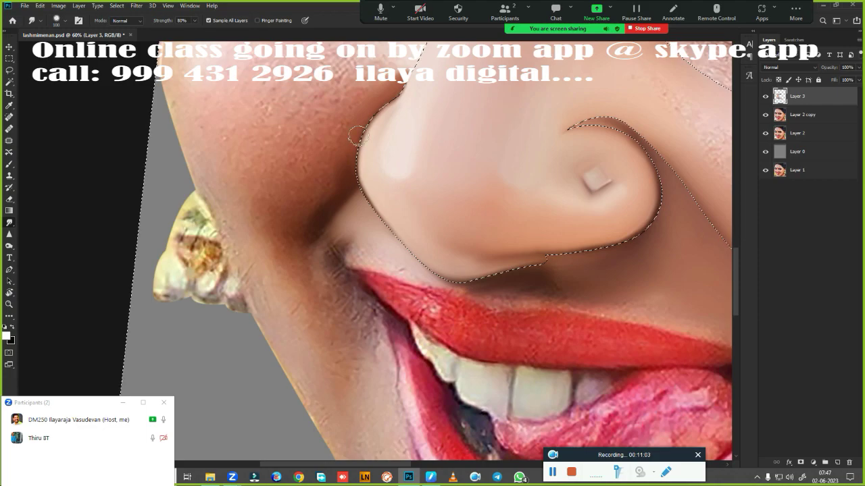
pyautogui.hotkey('ctrl', 'd')
pyautogui.scroll(-2, 487, 255)
pyautogui.scroll(4, 487, 255)
# Restore the eyebrow selection and smudge the left eyebrow smooth with a 150 brush
pyautogui.scroll(3, 434, 332)
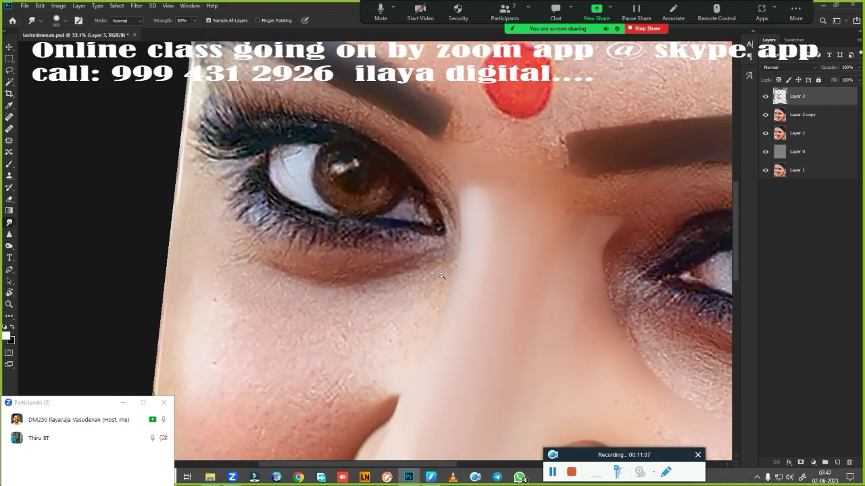
pyautogui.hotkey('ctrl', 'z')
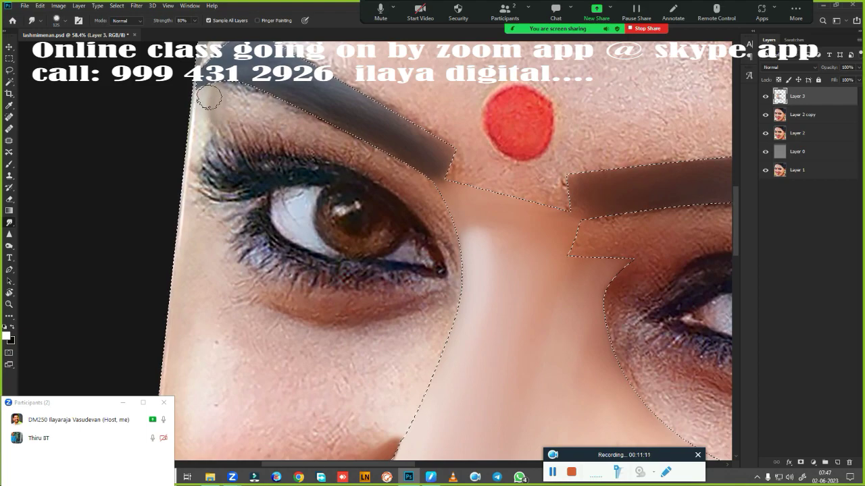
pyautogui.moveTo(209, 98); pyautogui.dragTo(212, 105)
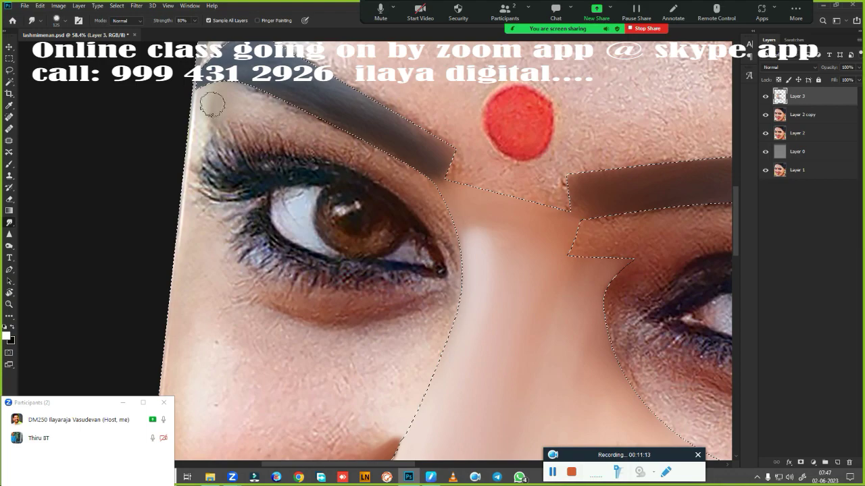
pyautogui.press(']')
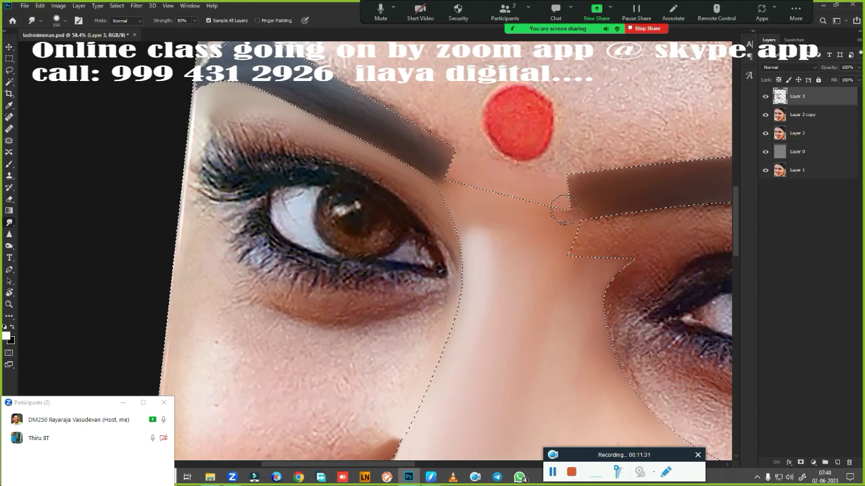
pyautogui.moveTo(564, 211); pyautogui.dragTo(618, 299)
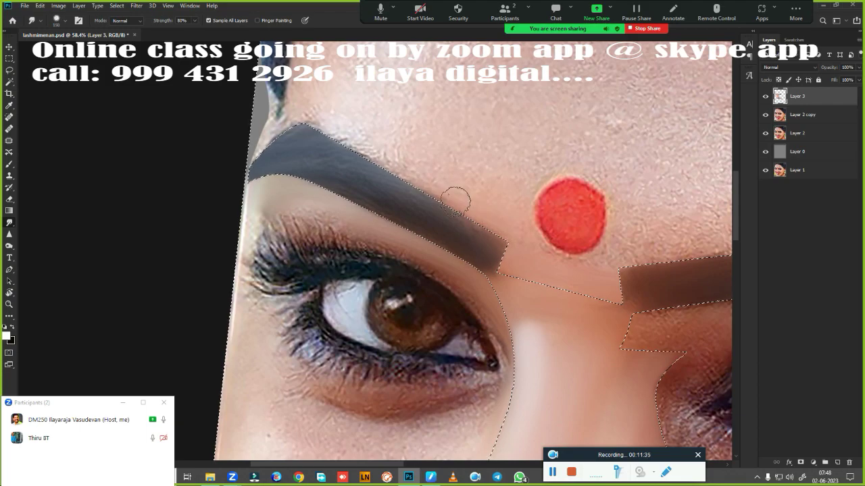
pyautogui.moveTo(455, 199); pyautogui.dragTo(276, 143)
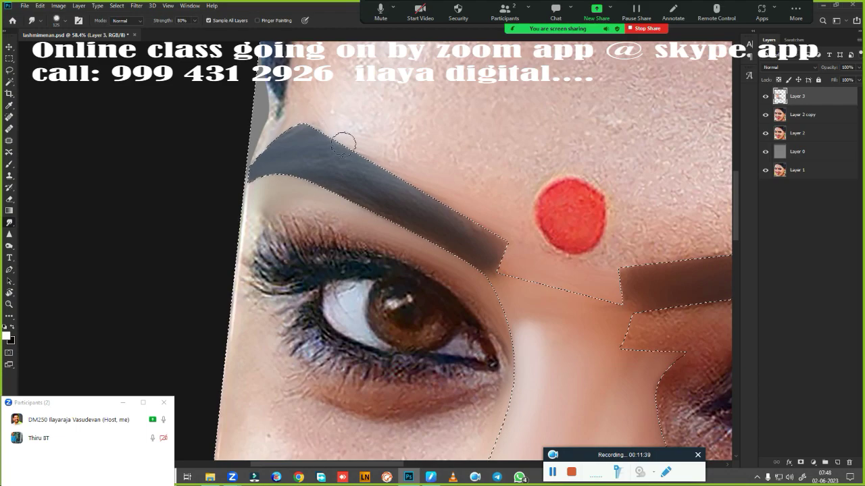
# Blend the eyeshadow under the right brow tip and the skin above the right eyelid
pyautogui.moveTo(563, 341); pyautogui.dragTo(203, 179)
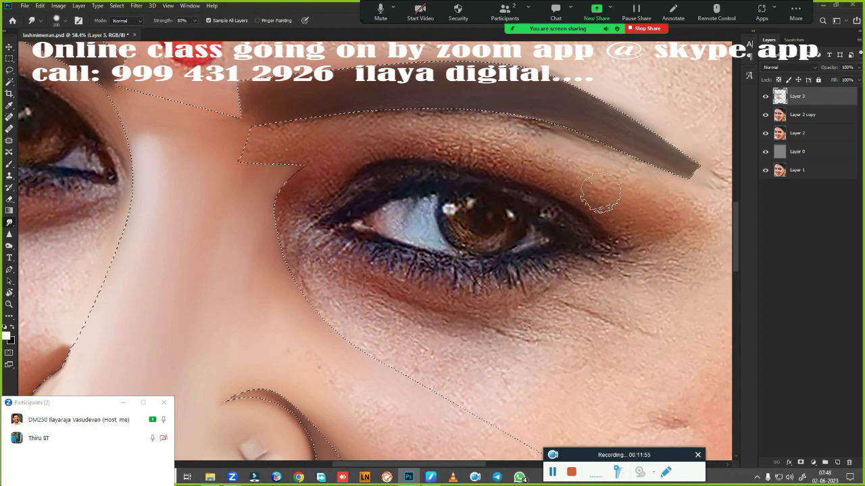
pyautogui.moveTo(564, 177)
pyautogui.mouseDown()
pyautogui.moveTo(628, 199)
pyautogui.moveTo(668, 191)
pyautogui.mouseUp()
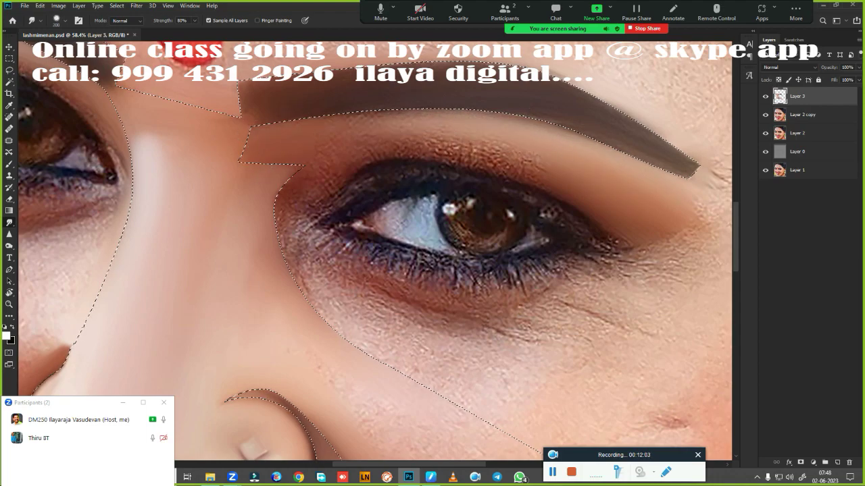
pyautogui.moveTo(318, 131); pyautogui.dragTo(380, 131)
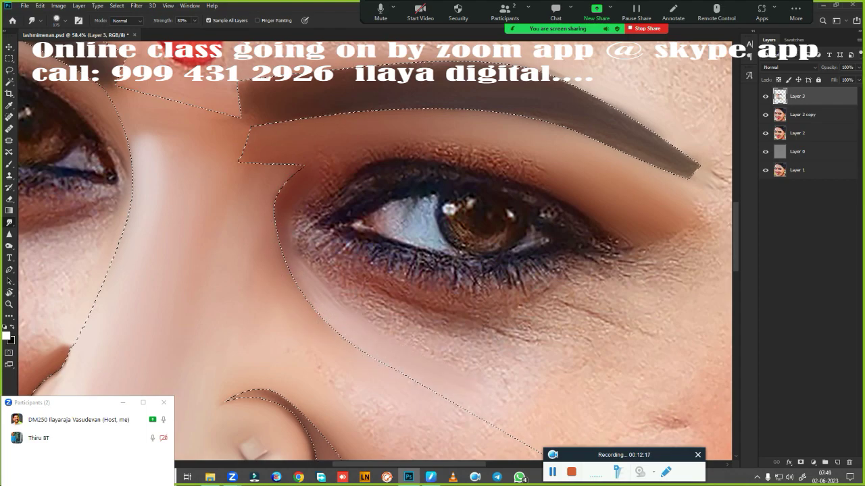
pyautogui.scroll(-3, 500, 363)
pyautogui.moveTo(498, 367); pyautogui.dragTo(517, 177)
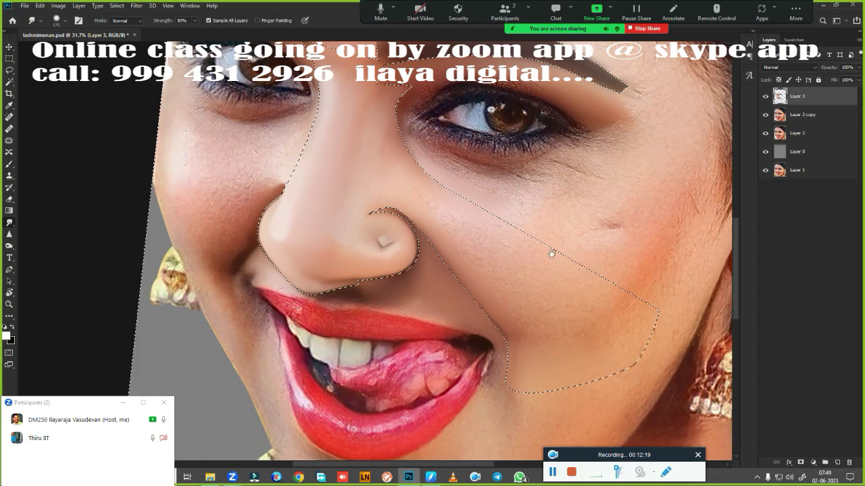
pyautogui.scroll(-2, 573, 299)
pyautogui.moveTo(534, 284); pyautogui.dragTo(581, 325)
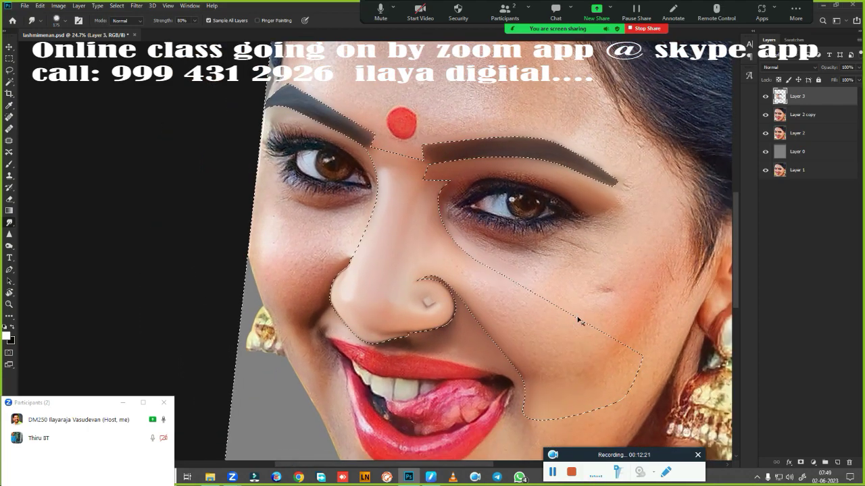
# Remove the selection around the nose and cheek
pyautogui.hotkey('ctrl', 'd')
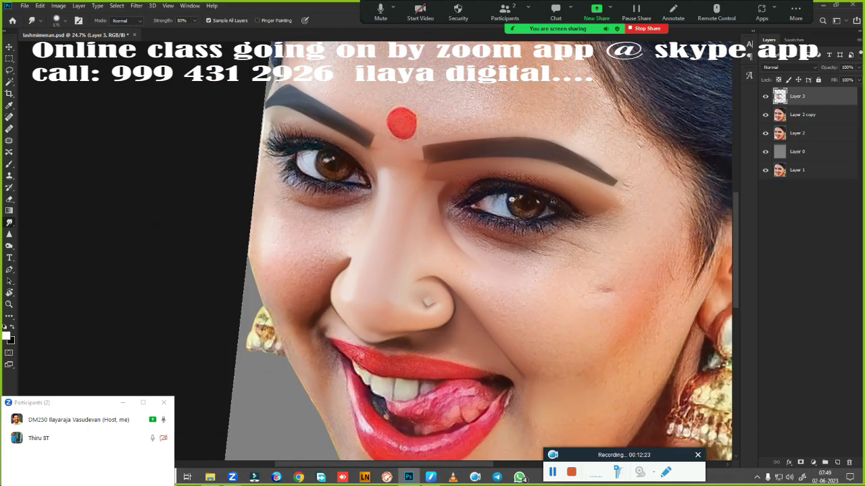
pyautogui.scroll(2, 454, 288)
pyautogui.scroll(1, 454, 288)
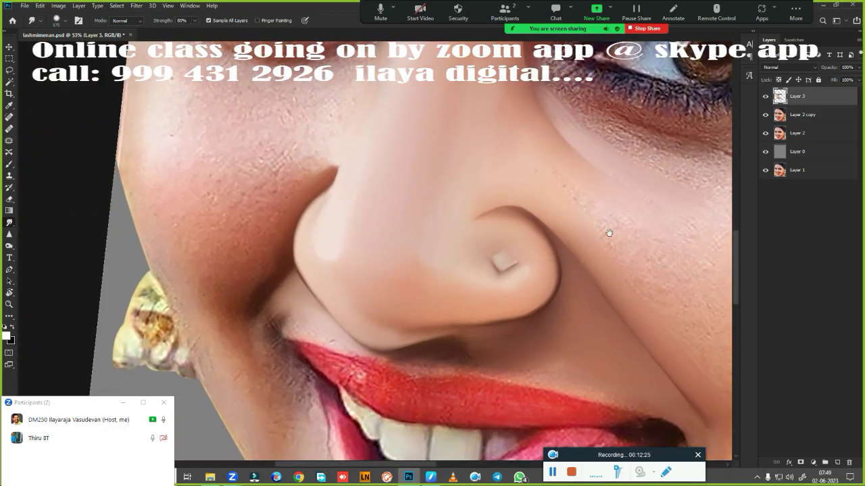
pyautogui.scroll(1, 568, 255)
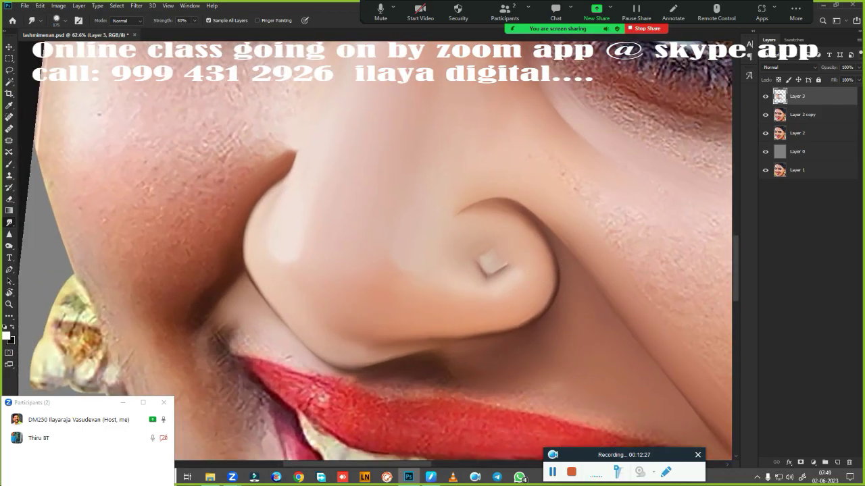
# Rotate the canvas view to straighten the face and zoom to 100% on the nose
pyautogui.press('r')
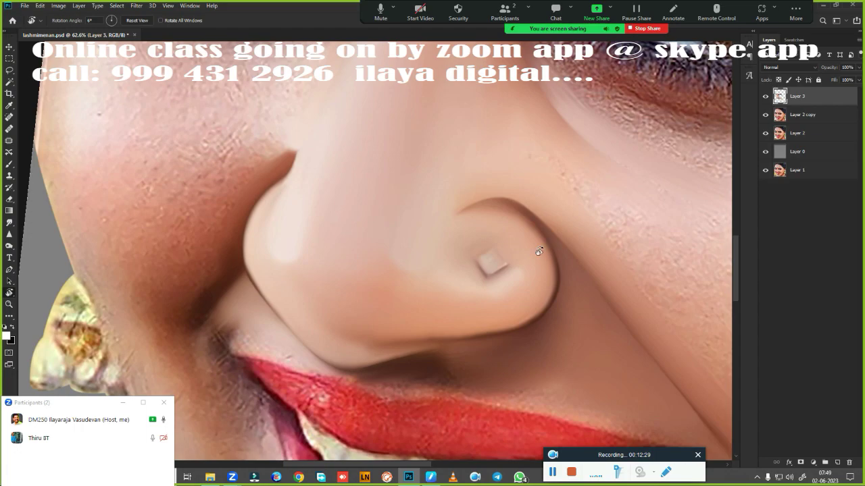
pyautogui.moveTo(545, 273); pyautogui.dragTo(536, 244)
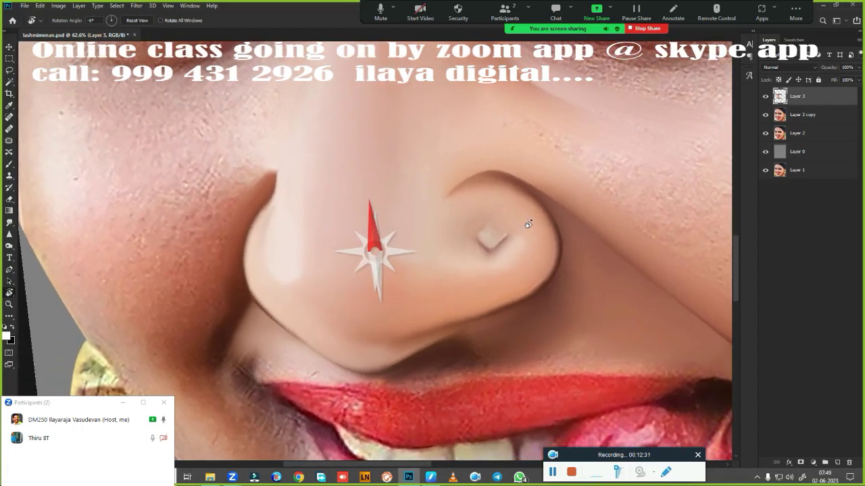
pyautogui.scroll(-5, 535, 244)
pyautogui.scroll(8, 568, 249)
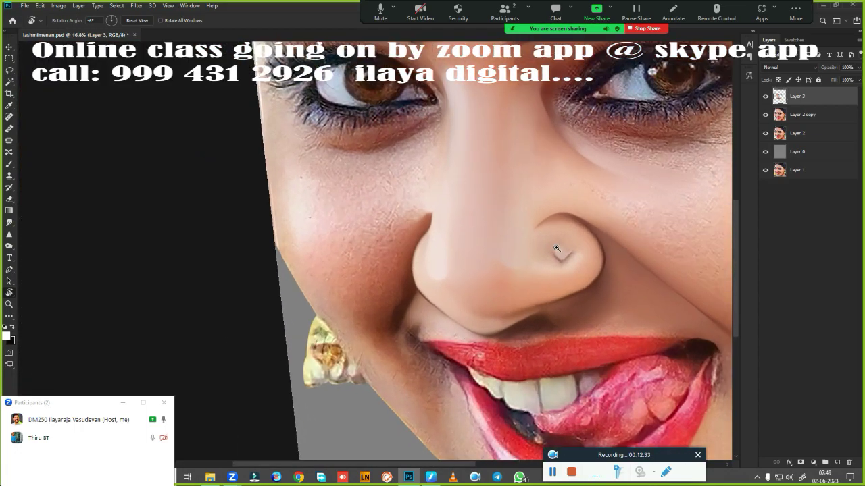
pyautogui.scroll(1, 572, 250)
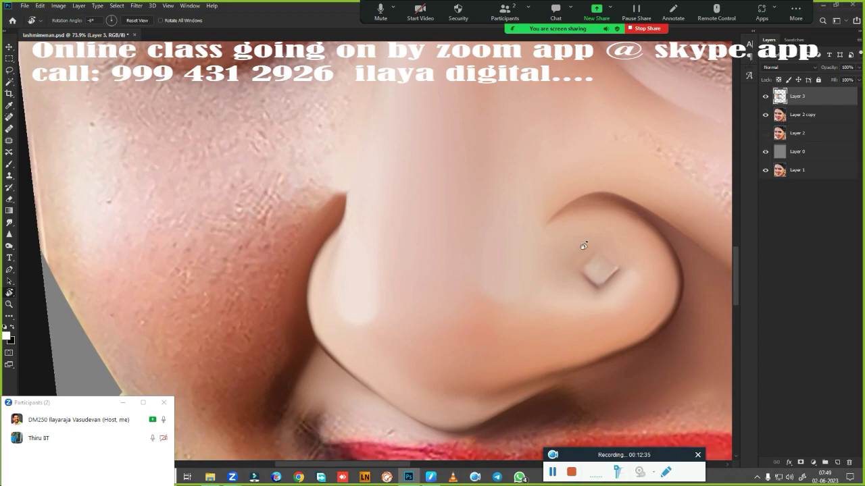
pyautogui.scroll(1, 547, 266)
pyautogui.moveTo(609, 266); pyautogui.dragTo(450, 257)
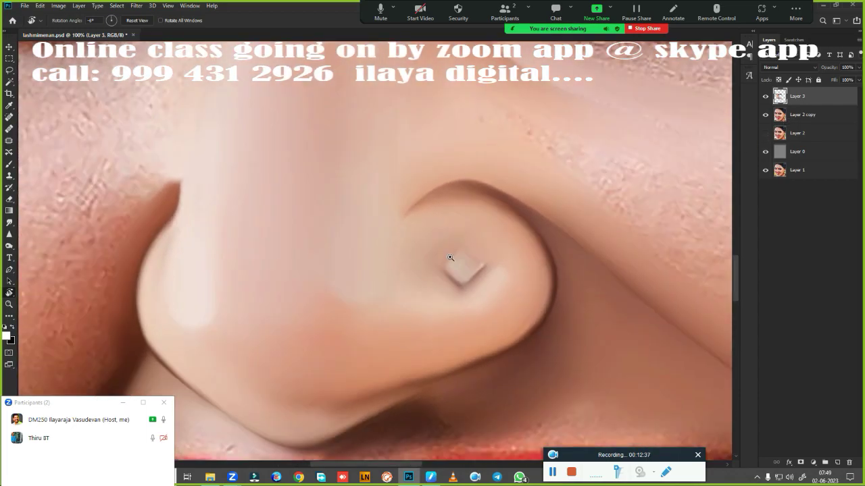
pyautogui.scroll(-3, 450, 258)
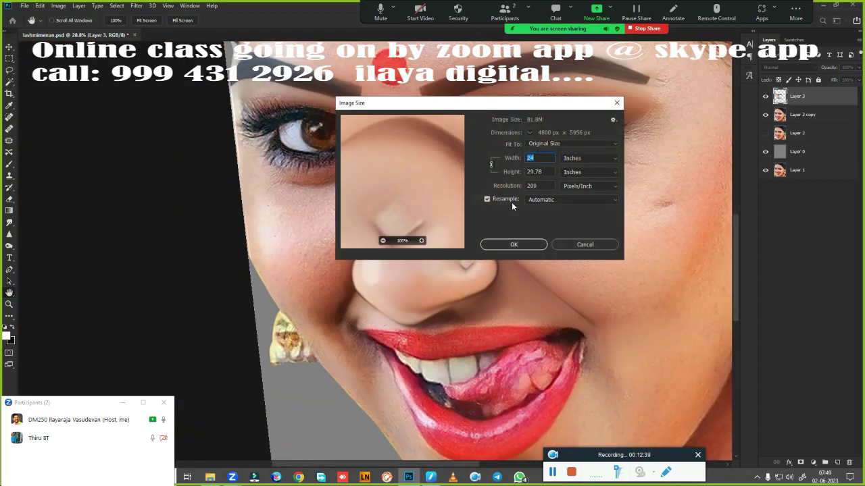
# Change the image resolution to 175 pixels/inch, giving 4200 × 5212 px
pyautogui.doubleClick(539, 185)
pyautogui.write('175')
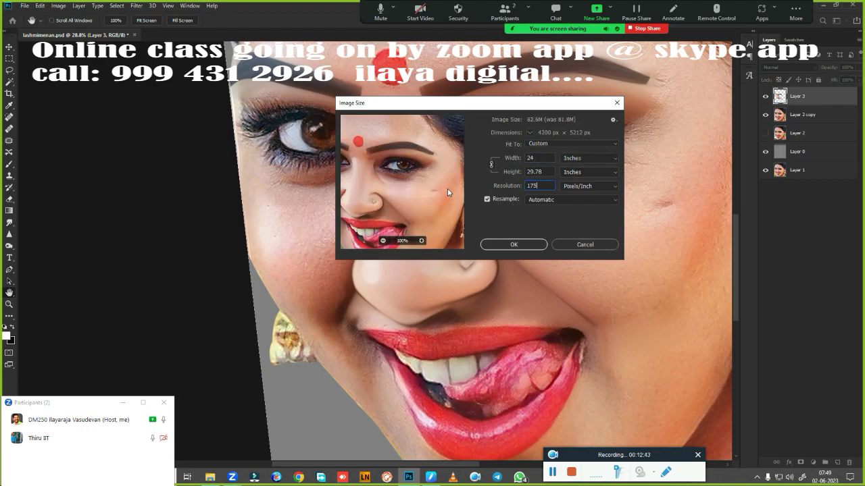
pyautogui.press('Return')
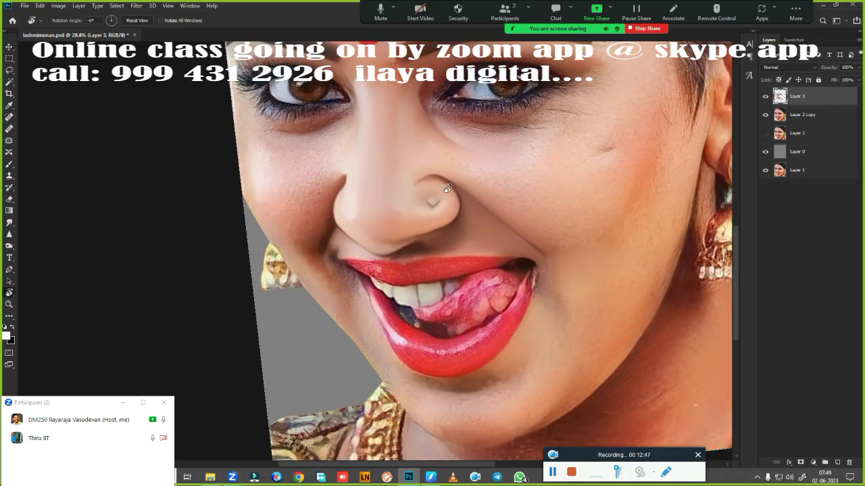
pyautogui.moveTo(406, 224)
pyautogui.mouseDown()
pyautogui.moveTo(444, 250)
pyautogui.moveTo(498, 324)
pyautogui.moveTo(432, 363)
pyautogui.moveTo(442, 358)
pyautogui.mouseUp()
# Return to the Smudge tool and move the view up to the eyes and forehead
pyautogui.press('r')
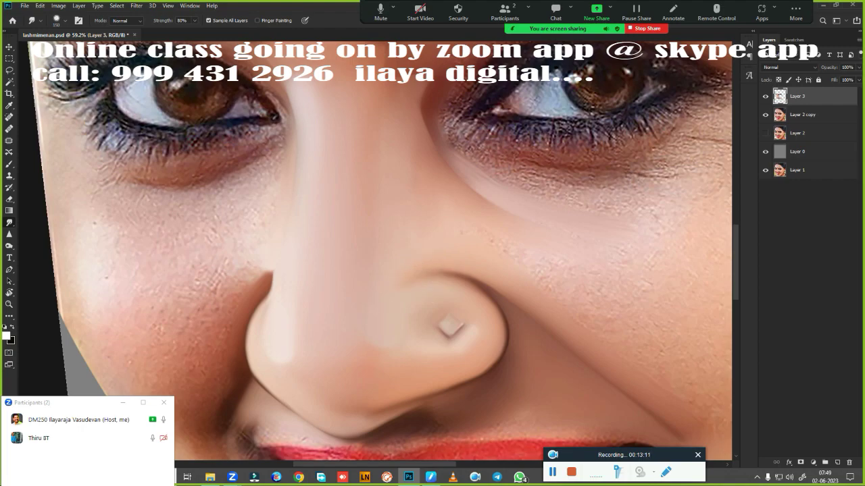
pyautogui.scroll(-5, 519, 255)
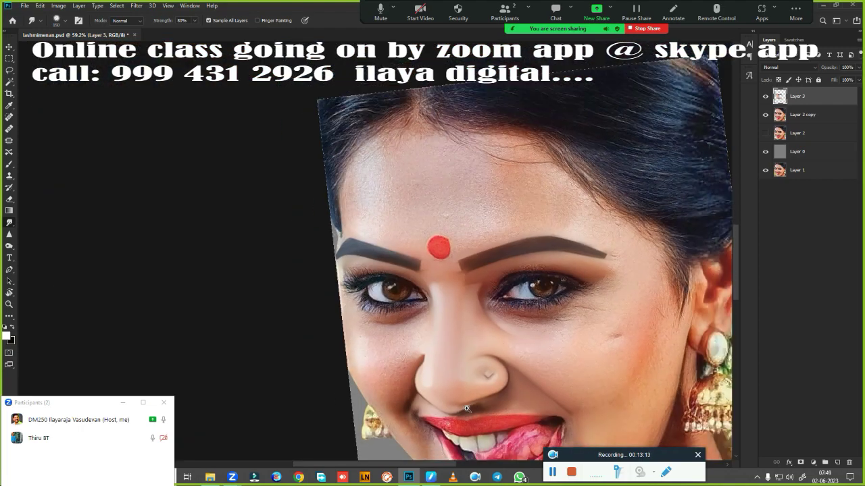
pyautogui.scroll(-3, 519, 255)
pyautogui.scroll(5, 519, 255)
pyautogui.scroll(3, 519, 254)
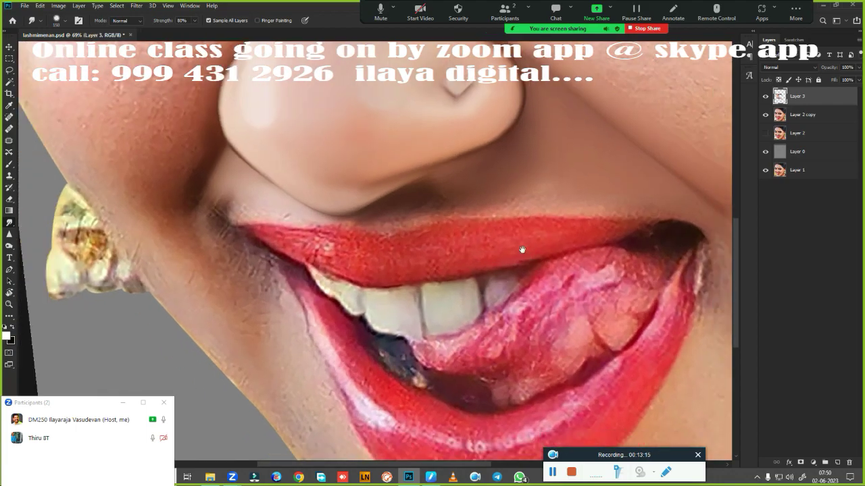
pyautogui.scroll(2, 521, 251)
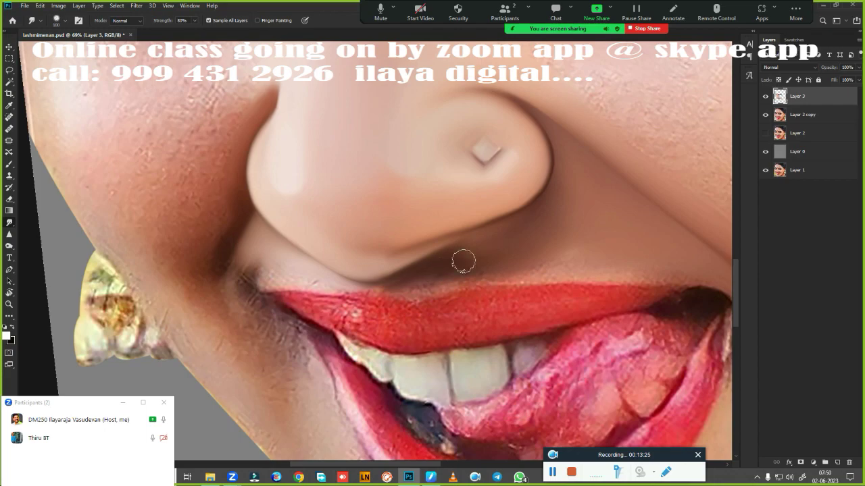
pyautogui.moveTo(506, 219)
pyautogui.mouseDown()
pyautogui.moveTo(386, 313)
pyautogui.moveTo(490, 398)
pyautogui.mouseUp()
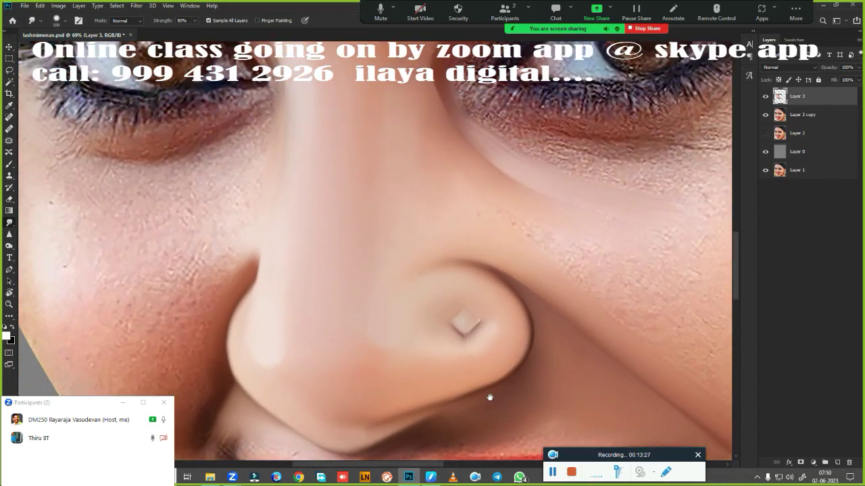
pyautogui.moveTo(393, 247); pyautogui.dragTo(528, 394)
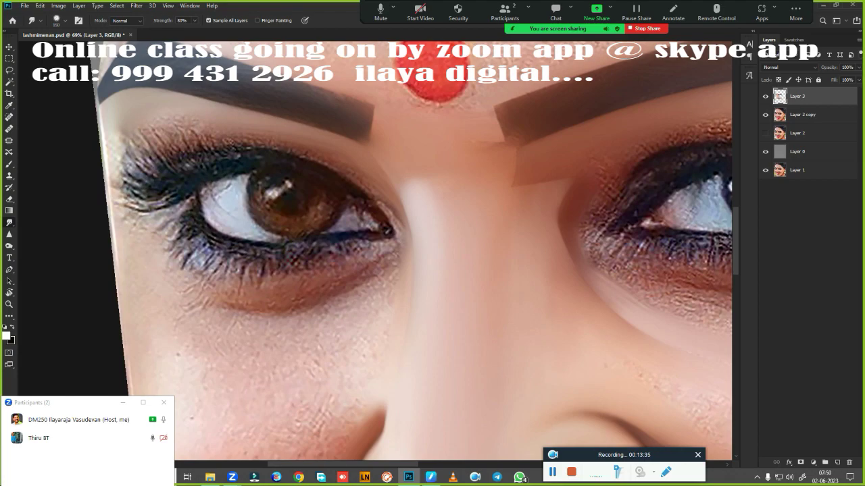
# Smudge the skin beside the nose crease, switching the brush between 125 and 150
pyautogui.press('[')
pyautogui.press(']')
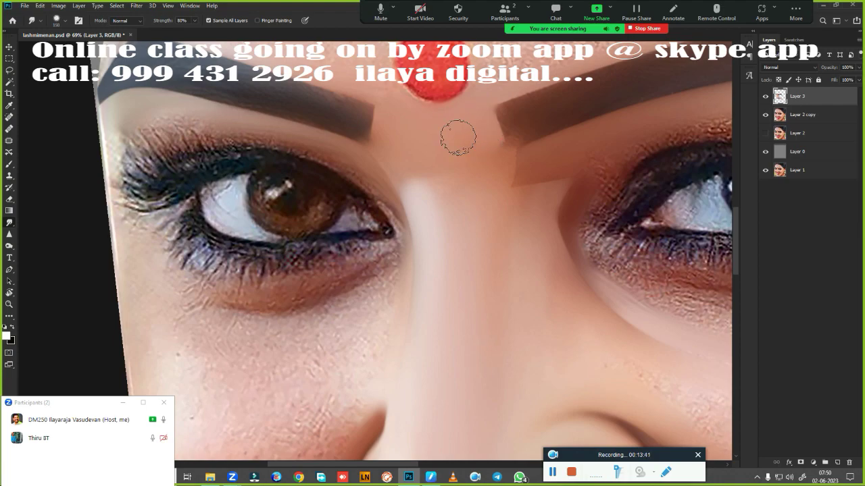
pyautogui.press('[')
pyautogui.press('[')
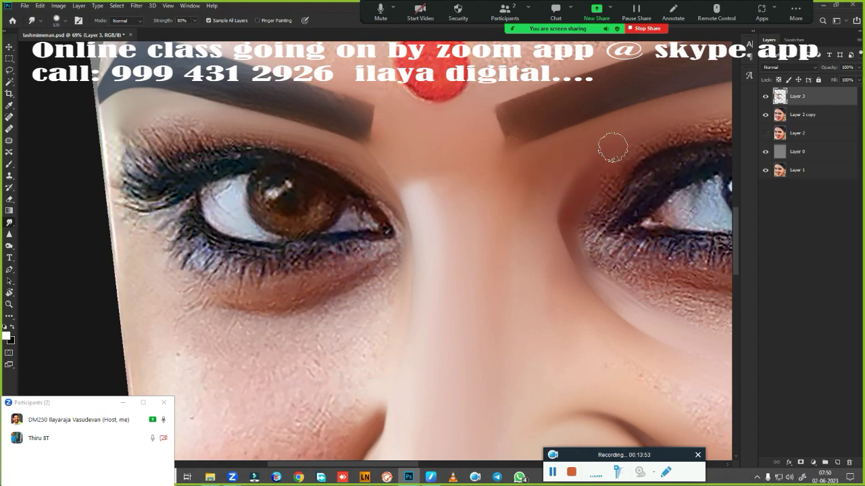
pyautogui.press(']')
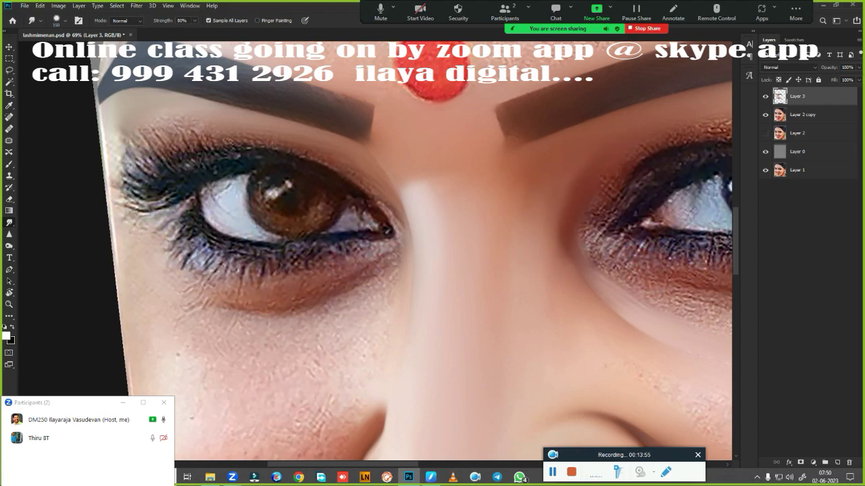
pyautogui.moveTo(553, 372); pyautogui.dragTo(379, 241)
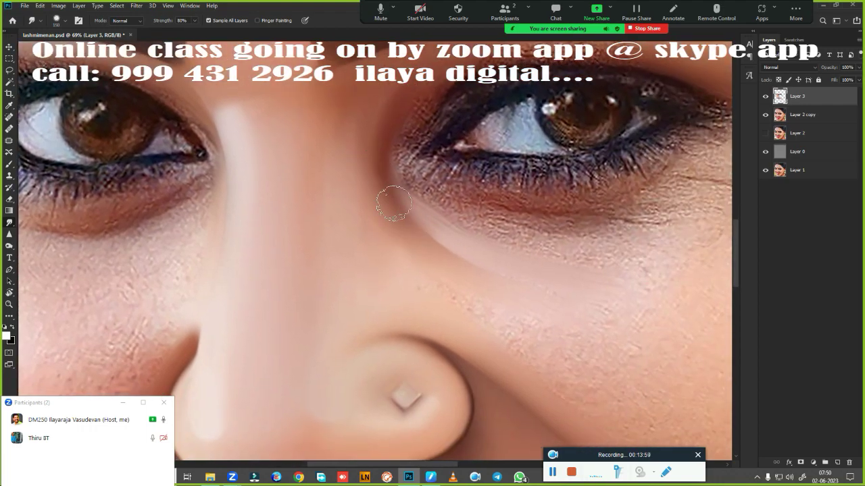
pyautogui.moveTo(479, 276); pyautogui.dragTo(513, 287)
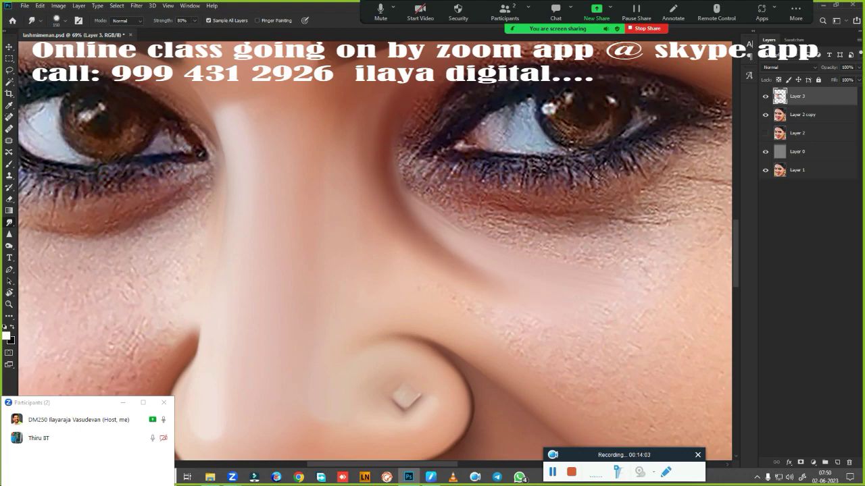
pyautogui.scroll(-3, 527, 360)
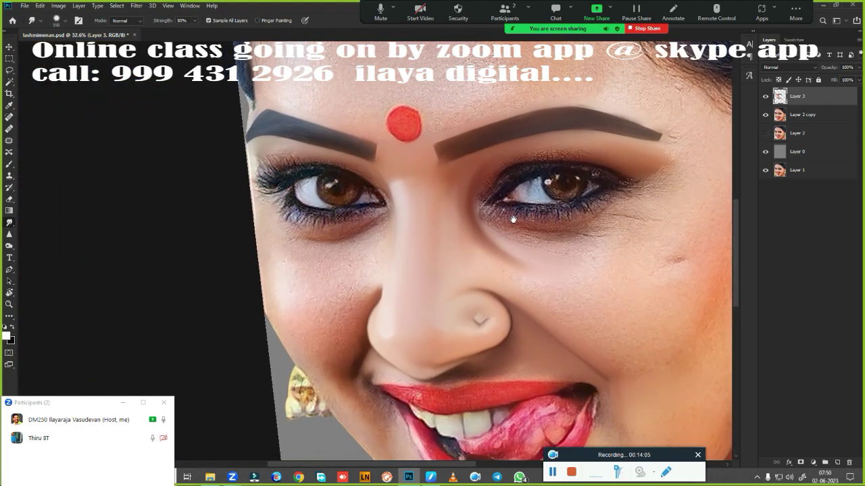
pyautogui.scroll(3, 504, 304)
# Resize the smudge brush to 175 and zoom in close on the lips and teeth
pyautogui.press(']')
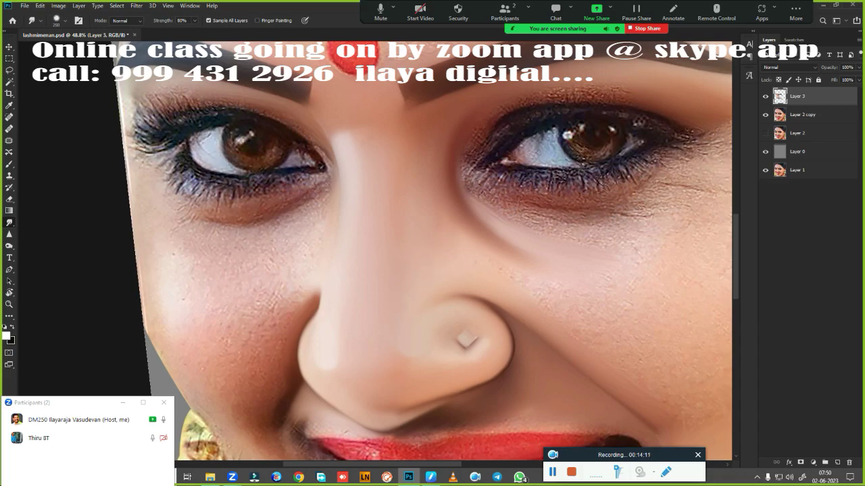
pyautogui.press('[')
pyautogui.press('[')
pyautogui.moveTo(391, 212)
pyautogui.mouseDown()
pyautogui.moveTo(373, 289)
pyautogui.moveTo(274, 250)
pyautogui.mouseUp()
pyautogui.scroll(-2, 469, 193)
pyautogui.scroll(-3, 454, 189)
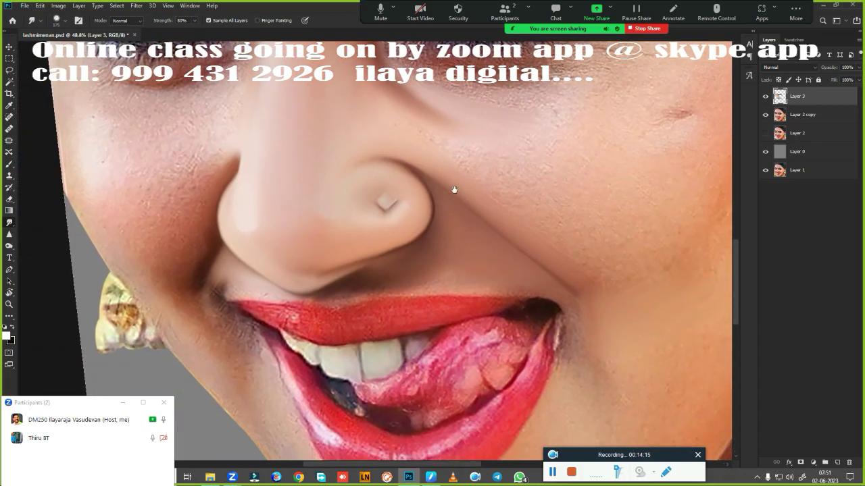
pyautogui.moveTo(454, 189); pyautogui.dragTo(463, 135)
pyautogui.scroll(5, 473, 216)
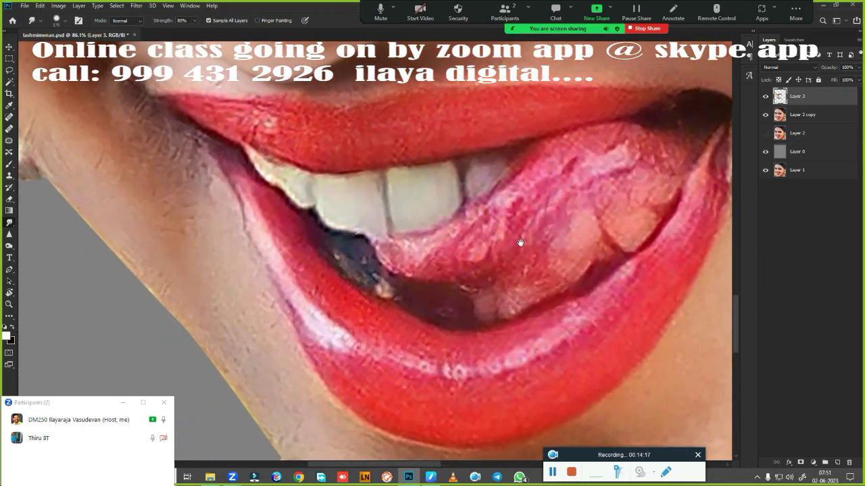
# Smudge the left tooth and front tooth edges smooth against the lip
pyautogui.moveTo(520, 243); pyautogui.dragTo(528, 247)
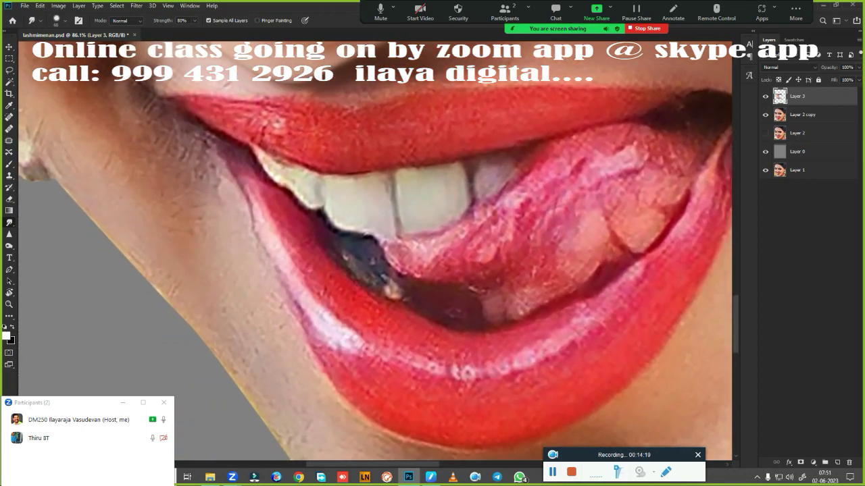
pyautogui.moveTo(280, 175)
pyautogui.mouseDown()
pyautogui.moveTo(262, 158)
pyautogui.moveTo(295, 166)
pyautogui.mouseUp()
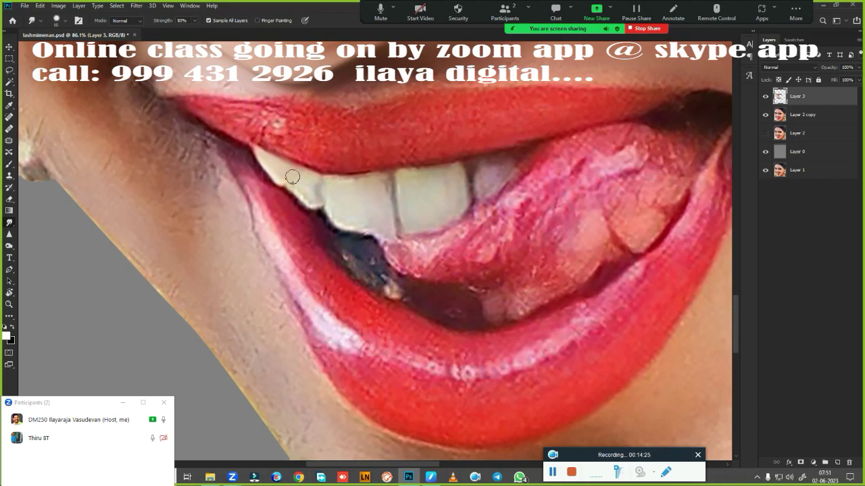
pyautogui.moveTo(292, 177); pyautogui.dragTo(308, 198)
pyautogui.moveTo(313, 202)
pyautogui.mouseDown()
pyautogui.moveTo(297, 182)
pyautogui.moveTo(382, 181)
pyautogui.moveTo(333, 192)
pyautogui.mouseUp()
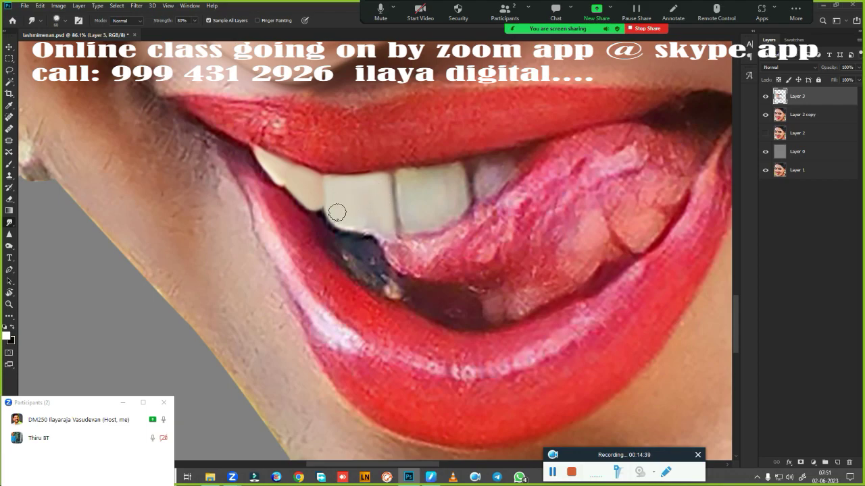
pyautogui.moveTo(341, 220); pyautogui.dragTo(361, 228)
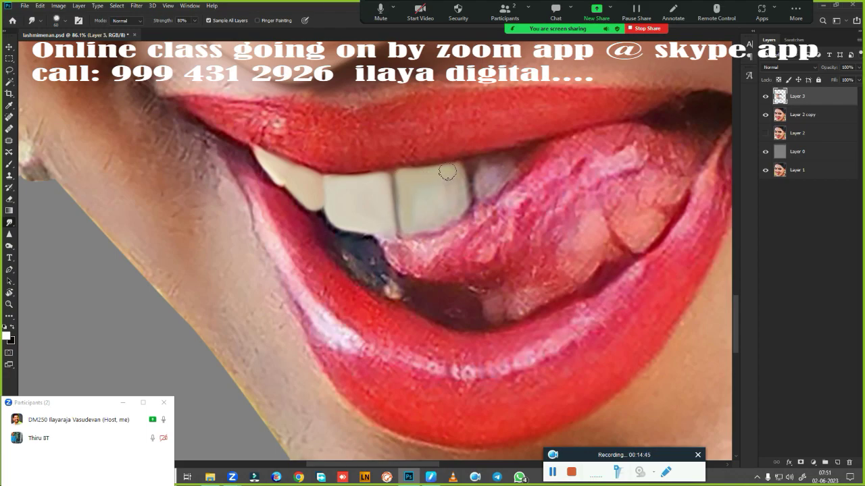
pyautogui.moveTo(454, 175); pyautogui.dragTo(462, 215)
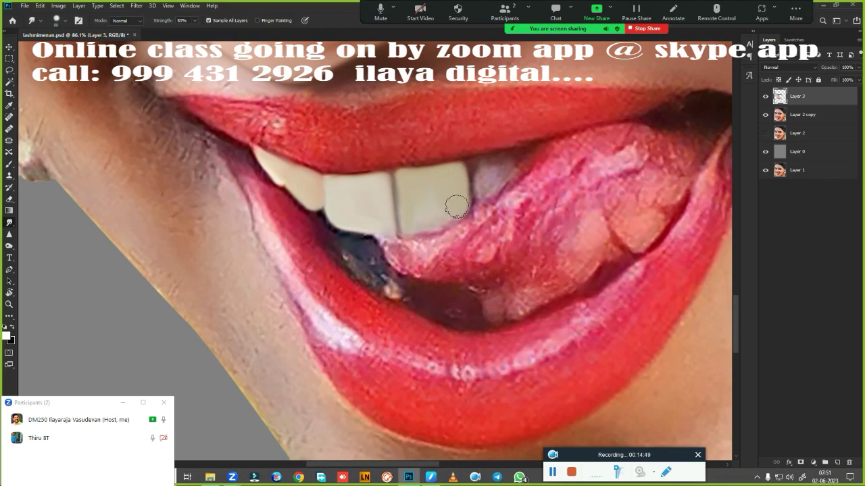
pyautogui.moveTo(456, 208); pyautogui.dragTo(417, 225)
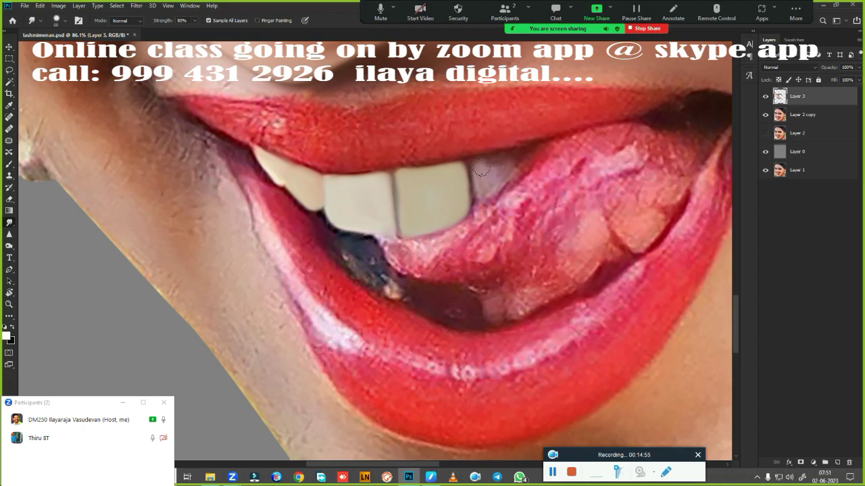
# Darken the gaps between the teeth and define their remaining edges
pyautogui.moveTo(480, 168)
pyautogui.mouseDown()
pyautogui.moveTo(500, 168)
pyautogui.moveTo(477, 168)
pyautogui.moveTo(475, 195)
pyautogui.mouseUp()
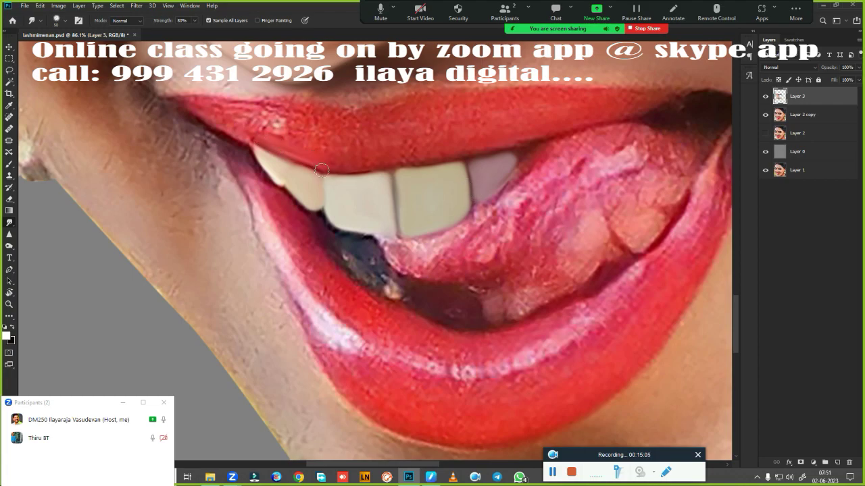
pyautogui.moveTo(321, 169); pyautogui.dragTo(324, 186)
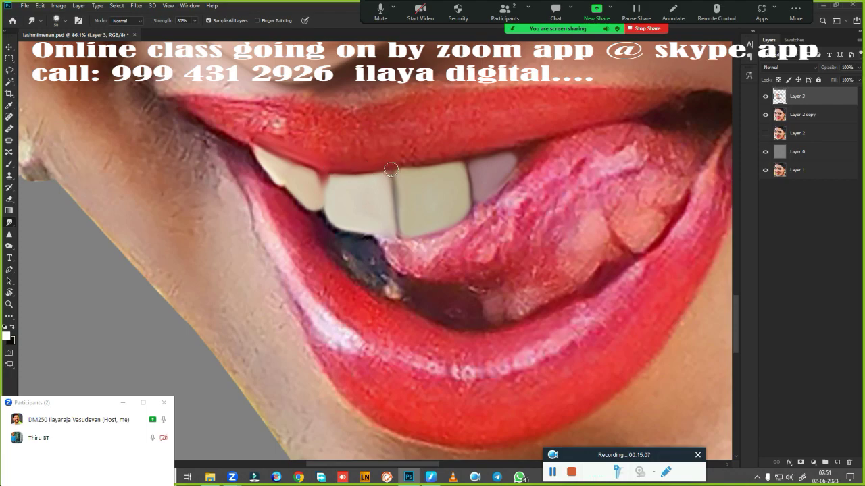
pyautogui.moveTo(385, 166); pyautogui.dragTo(398, 185)
pyautogui.moveTo(467, 157); pyautogui.dragTo(472, 179)
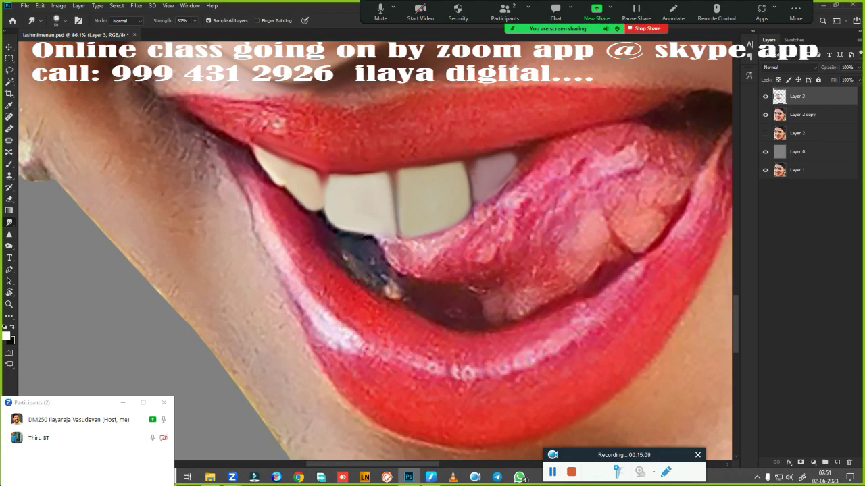
pyautogui.moveTo(487, 150); pyautogui.dragTo(499, 157)
pyautogui.moveTo(292, 160); pyautogui.dragTo(283, 175)
pyautogui.moveTo(456, 264)
pyautogui.mouseDown()
pyautogui.moveTo(491, 306)
pyautogui.moveTo(431, 230)
pyautogui.moveTo(399, 243)
pyautogui.mouseUp()
# Start a pen path at the left lip corner and trace the upper lip to the right corner
pyautogui.press('b')
pyautogui.scroll(-4, 465, 217)
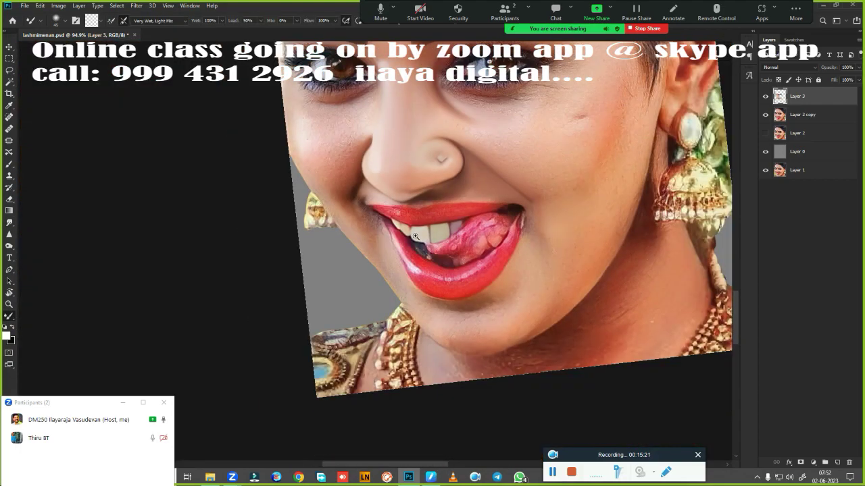
pyautogui.scroll(1, 459, 230)
pyautogui.scroll(1, 456, 235)
pyautogui.scroll(1, 454, 238)
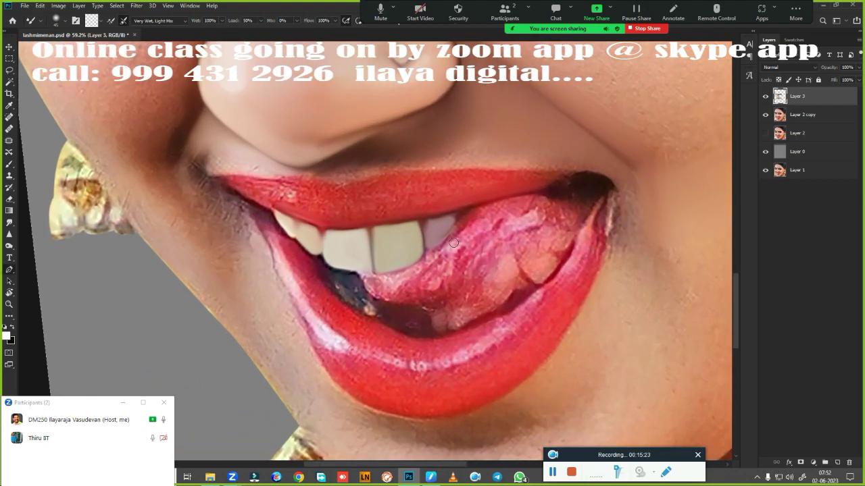
pyautogui.press('p')
pyautogui.scroll(1, 264, 201)
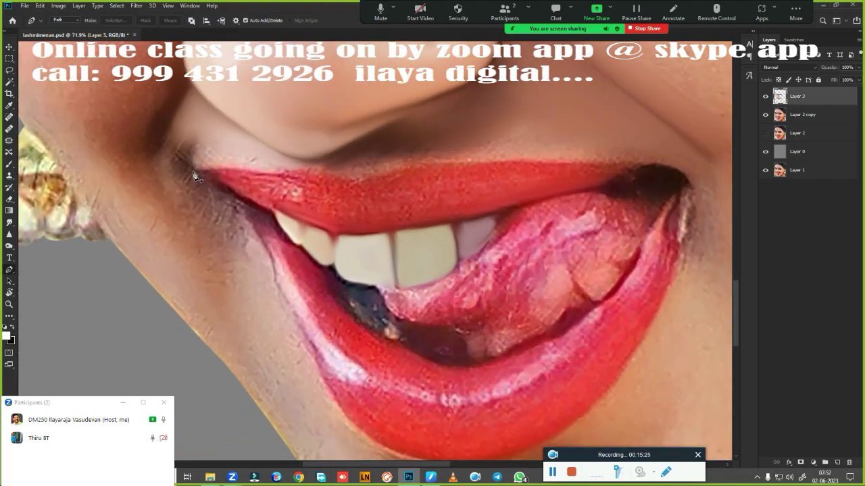
pyautogui.click(193, 172)
pyautogui.moveTo(310, 173); pyautogui.dragTo(343, 178)
pyautogui.moveTo(598, 162); pyautogui.dragTo(623, 164)
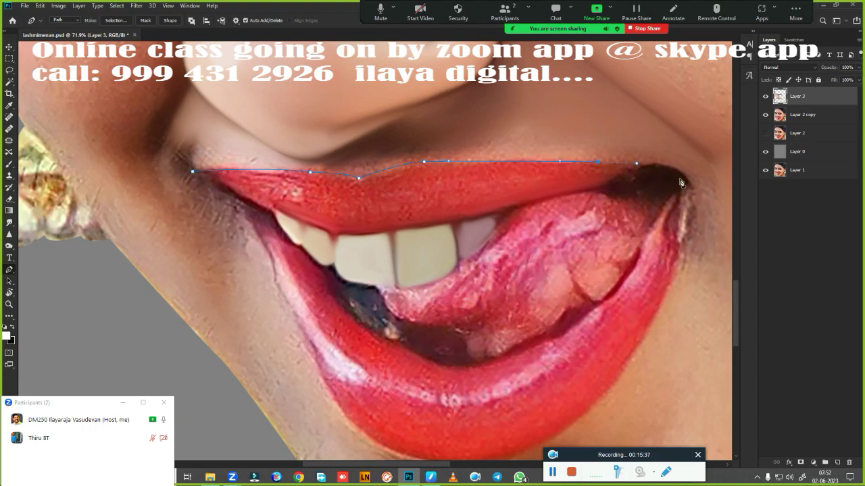
pyautogui.moveTo(687, 182); pyautogui.dragTo(691, 204)
# Trace the path around the lower lip back to the left corner and load it as a selection
pyautogui.moveTo(673, 269); pyautogui.dragTo(663, 295)
pyautogui.scroll(-5, 660, 306)
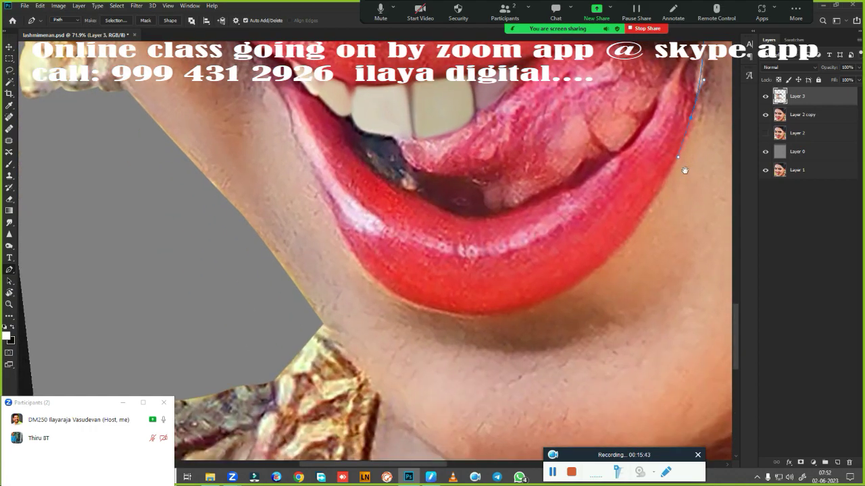
pyautogui.moveTo(390, 315); pyautogui.dragTo(339, 330)
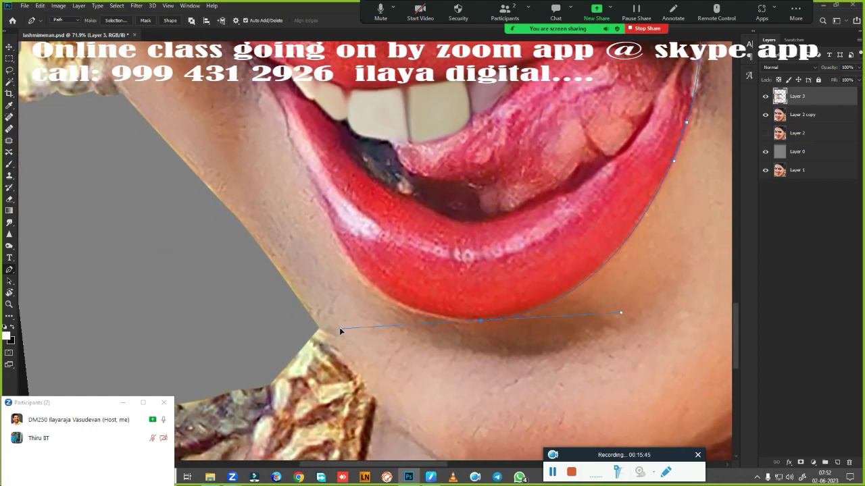
pyautogui.keyDown('alt'); pyautogui.click(480, 321); pyautogui.keyUp('alt')
pyautogui.moveTo(339, 243); pyautogui.dragTo(304, 162)
pyautogui.moveTo(298, 227); pyautogui.dragTo(359, 373)
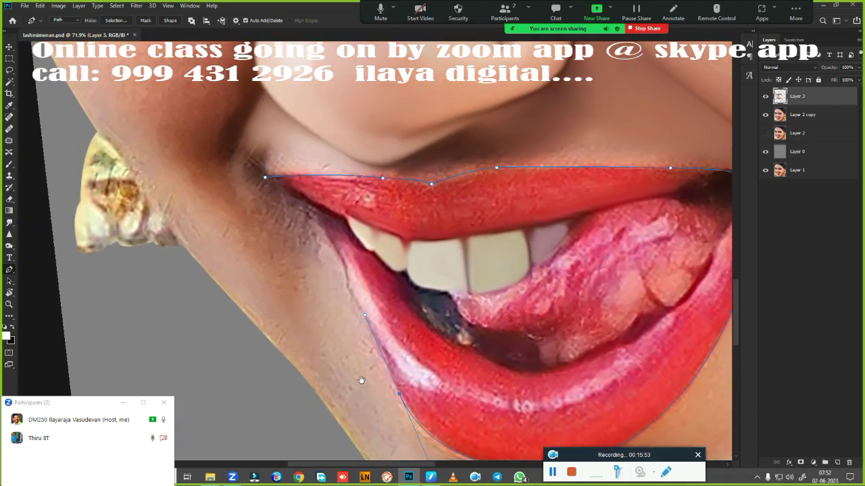
pyautogui.moveTo(334, 241); pyautogui.dragTo(321, 215)
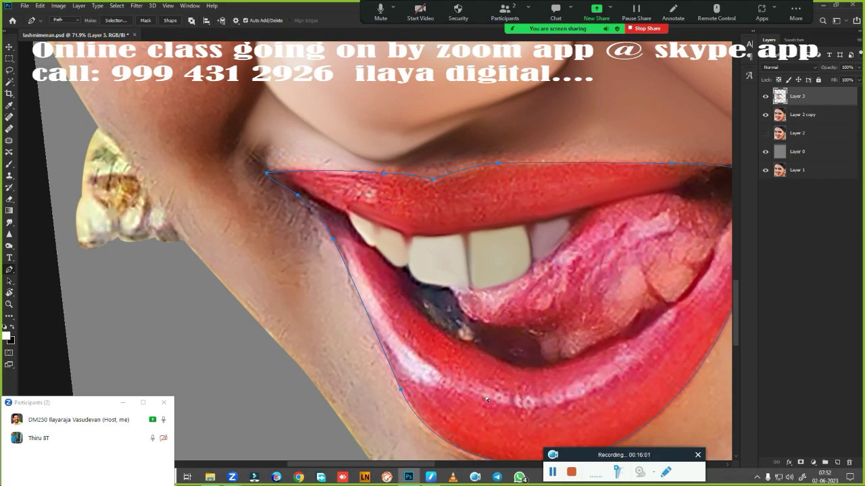
pyautogui.hotkey('ctrl', 'Return')
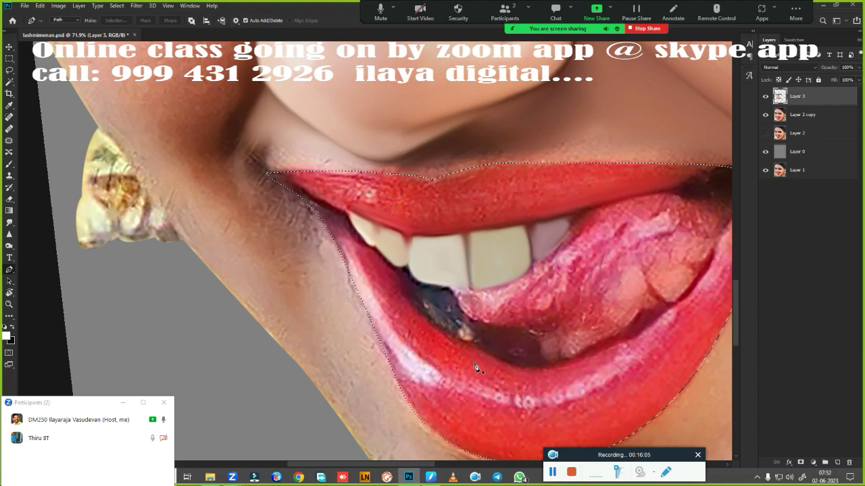
# Feather the lip selection with Shift+F6
pyautogui.hotkey('shift', 'F6')
pyautogui.press('Return')
pyautogui.moveTo(475, 368); pyautogui.dragTo(399, 379)
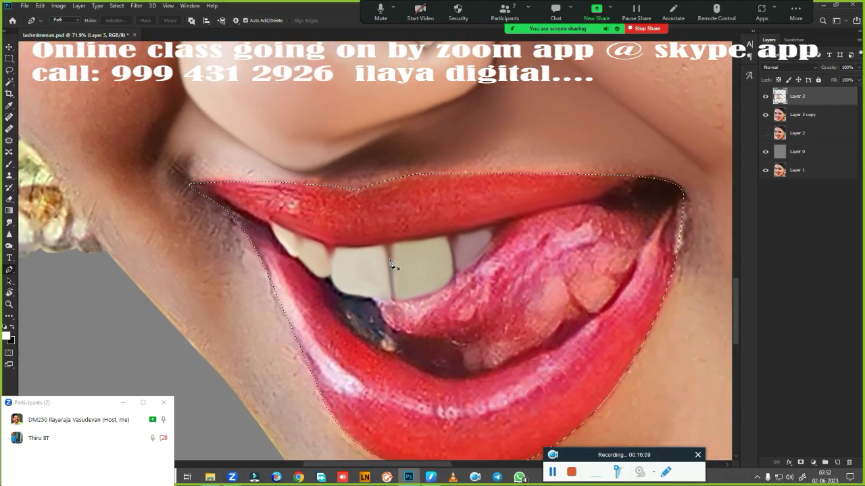
# Switch to the Mixer Brush set to the Very Wet, Light Mix preset at 50 px
pyautogui.press('b')
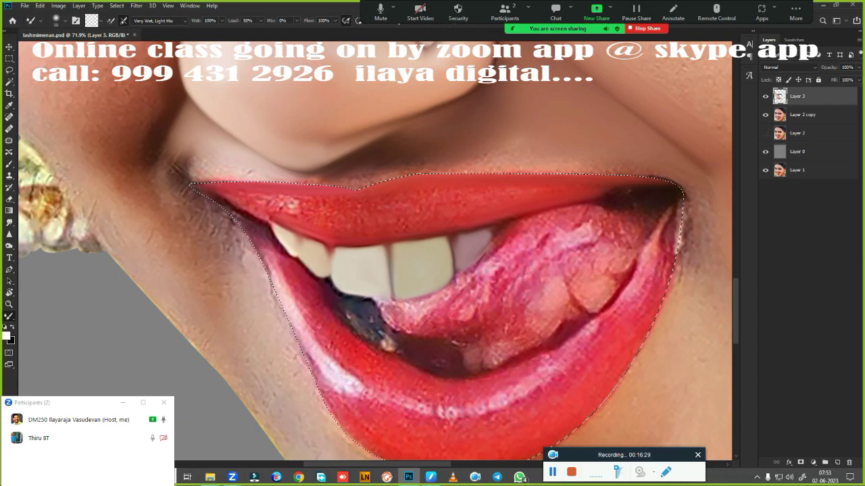
pyautogui.rightClick(441, 140)
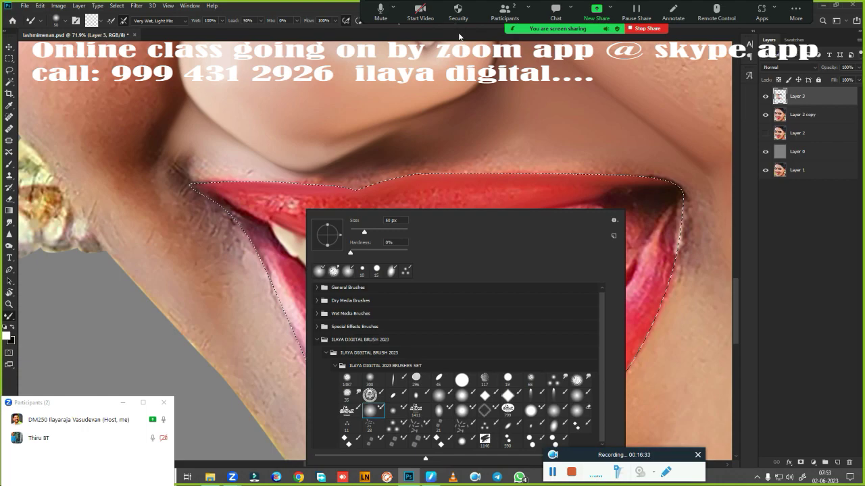
pyautogui.press('Escape')
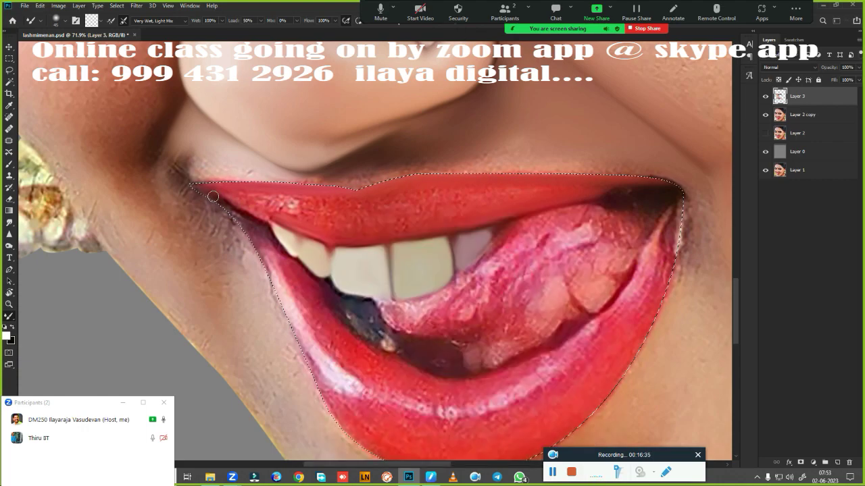
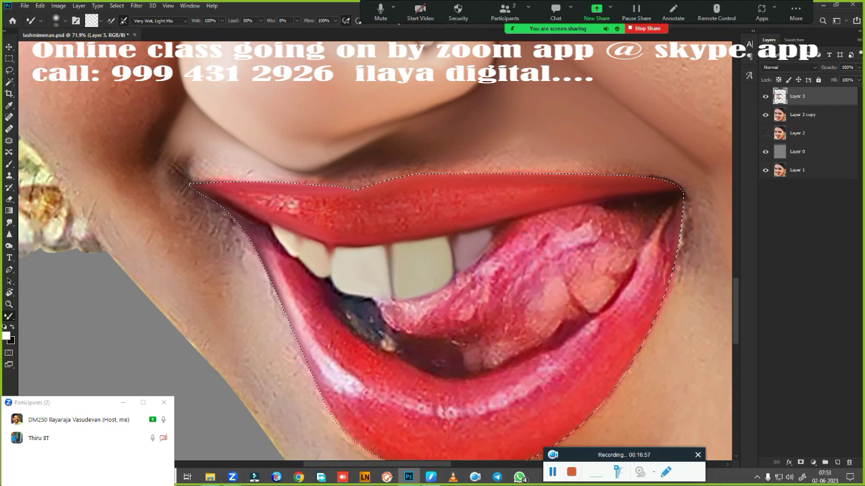
# Feather the lip selection to soften its edge
pyautogui.moveTo(642, 333); pyautogui.dragTo(673, 211)
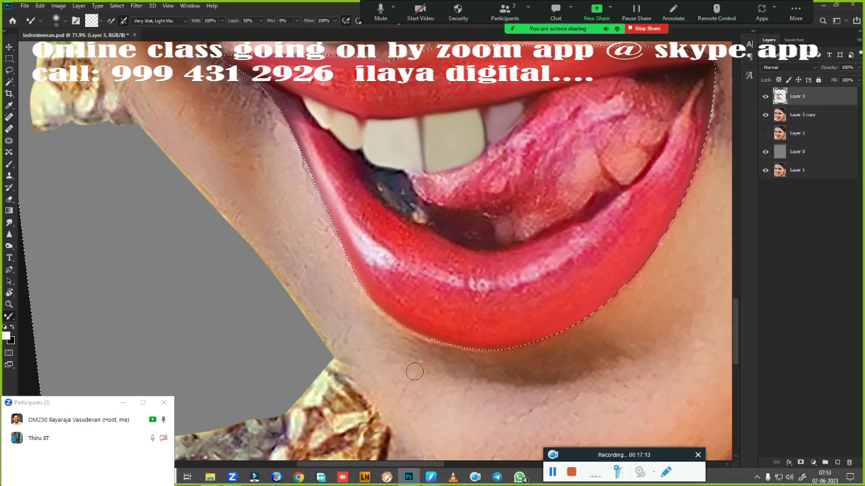
pyautogui.hotkey('shift', 'F6')
pyautogui.press('Return')
pyautogui.scroll(5, 414, 371)
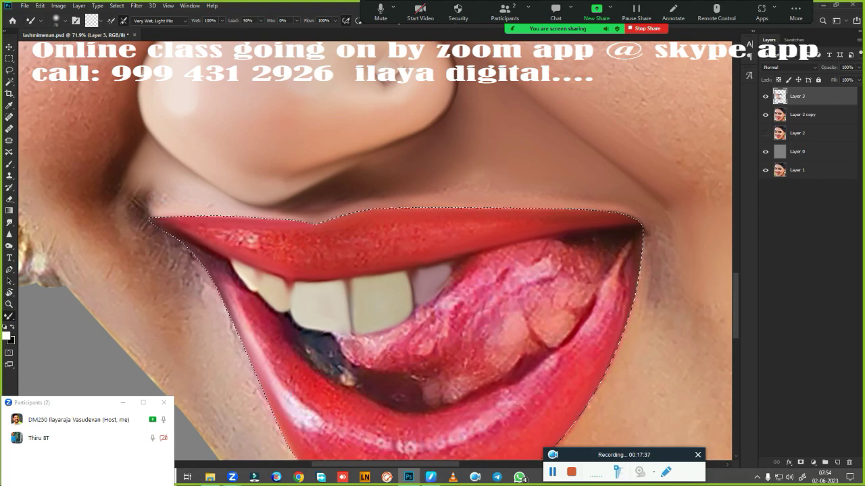
# Blend the skin along the left and lower lip edges with the Mixer Brush on Layer 3
pyautogui.moveTo(200, 276); pyautogui.dragTo(159, 234)
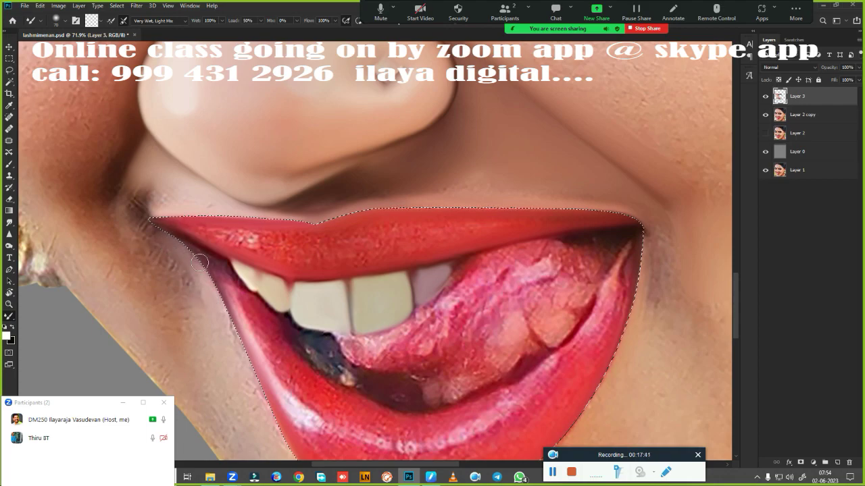
pyautogui.scroll(-5, 230, 324)
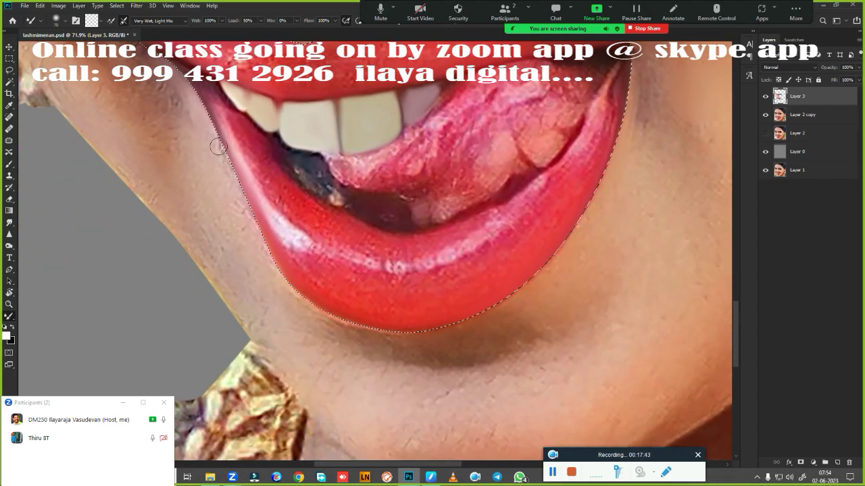
pyautogui.moveTo(219, 149); pyautogui.dragTo(266, 243)
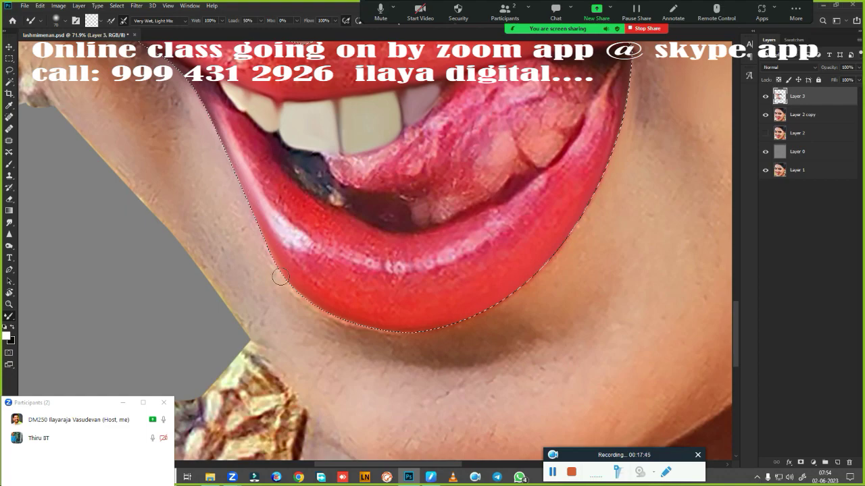
pyautogui.moveTo(292, 294); pyautogui.dragTo(372, 335)
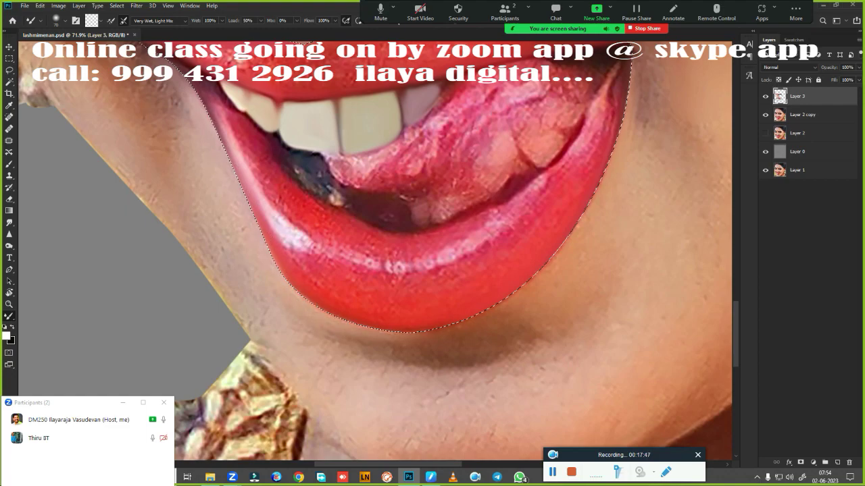
pyautogui.moveTo(435, 331)
pyautogui.mouseDown()
pyautogui.moveTo(503, 304)
pyautogui.moveTo(597, 202)
pyautogui.mouseUp()
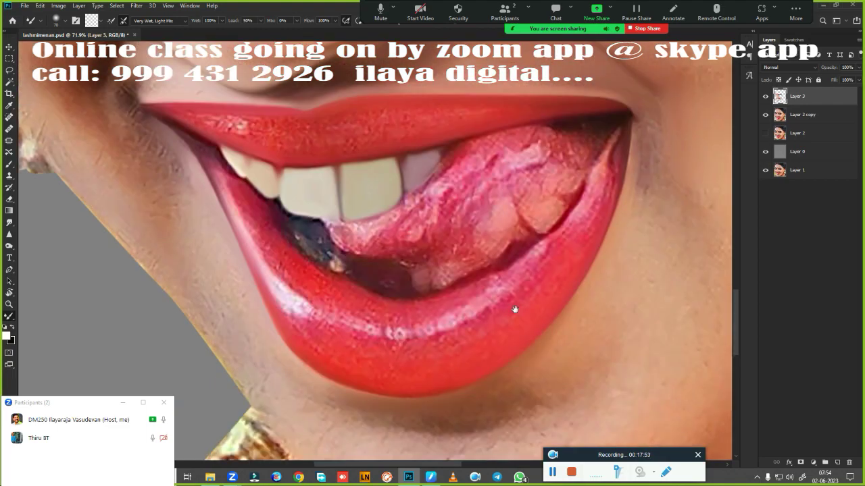
pyautogui.moveTo(231, 165); pyautogui.dragTo(268, 310)
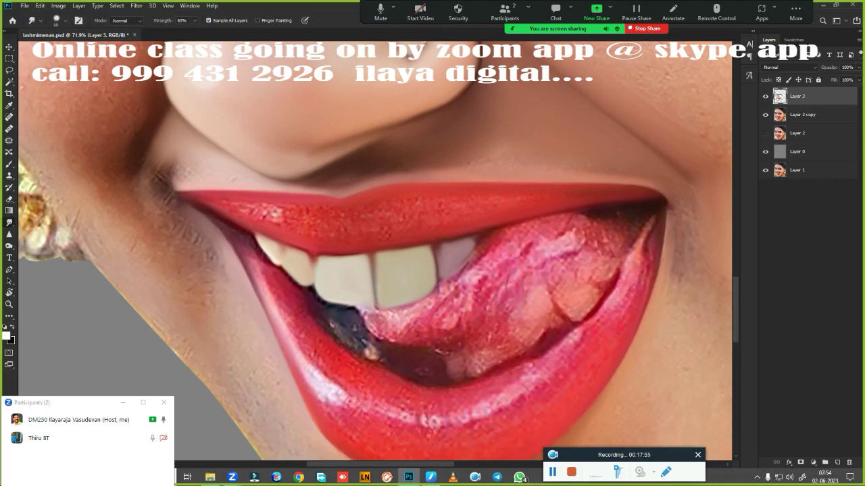
# Smudge the dark crease at the left lip corner lighter and smoother
pyautogui.scroll(-3, 560, 372)
pyautogui.scroll(5, 542, 358)
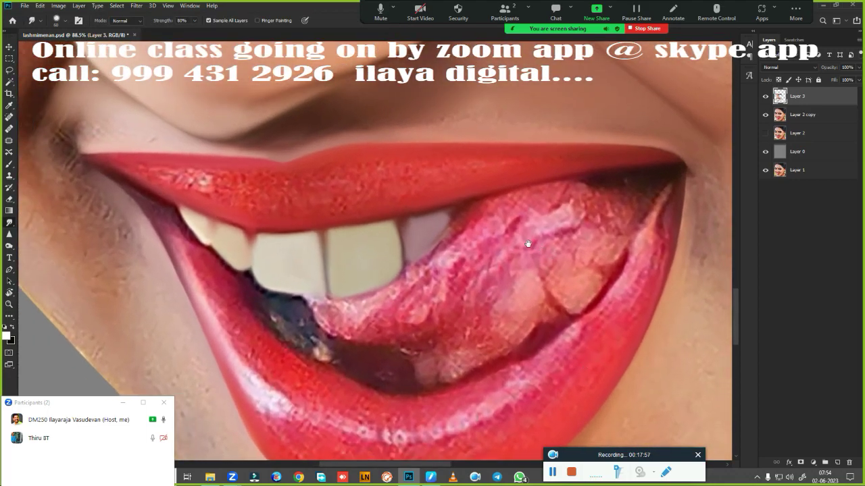
pyautogui.scroll(2, 473, 278)
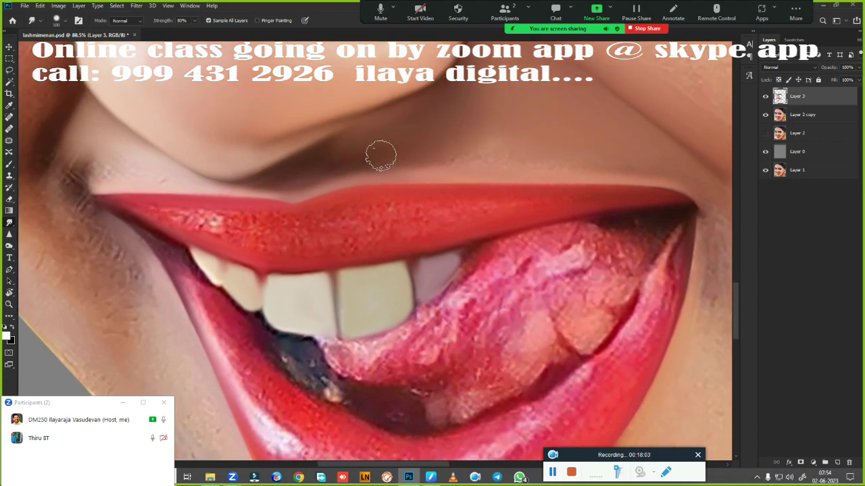
pyautogui.press(']')
pyautogui.press(']')
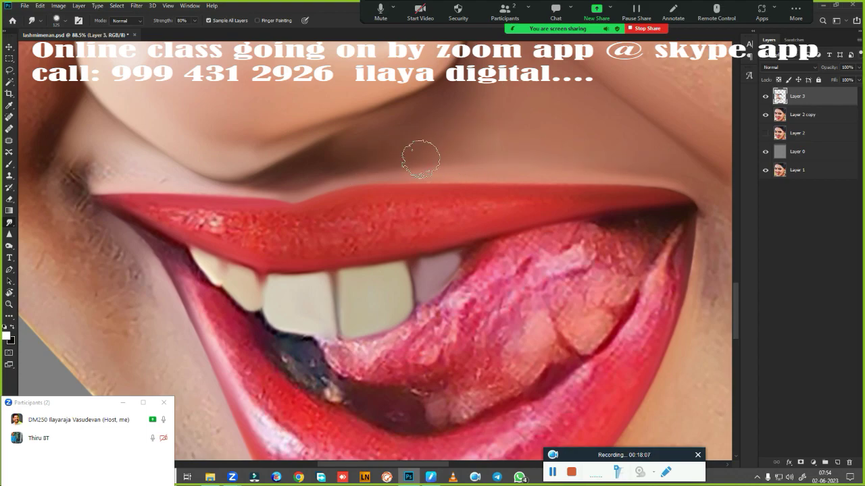
pyautogui.moveTo(85, 174); pyautogui.dragTo(63, 178)
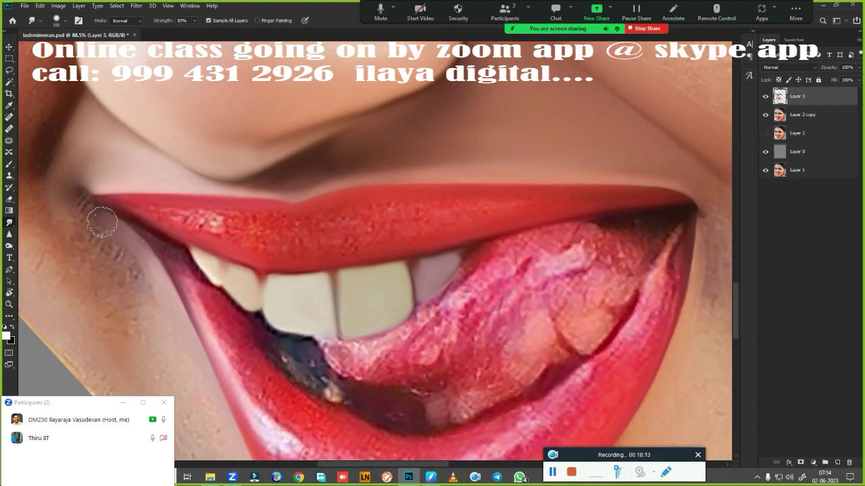
pyautogui.press('[')
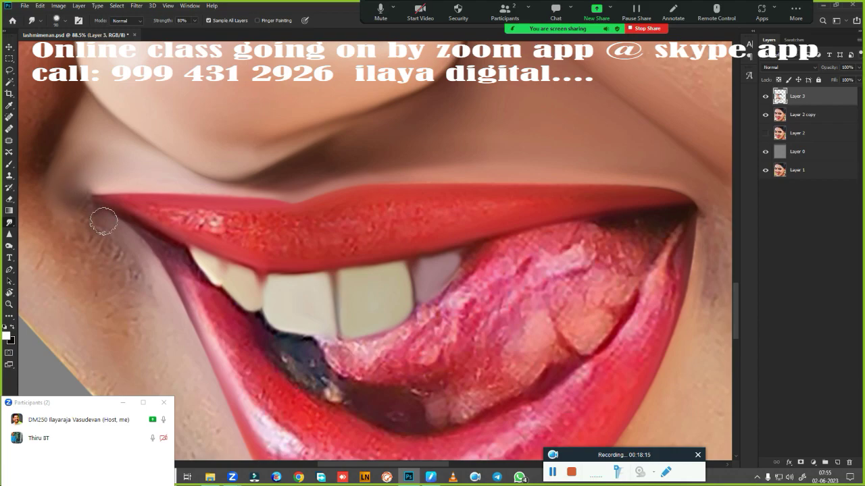
pyautogui.moveTo(85, 207); pyautogui.dragTo(82, 209)
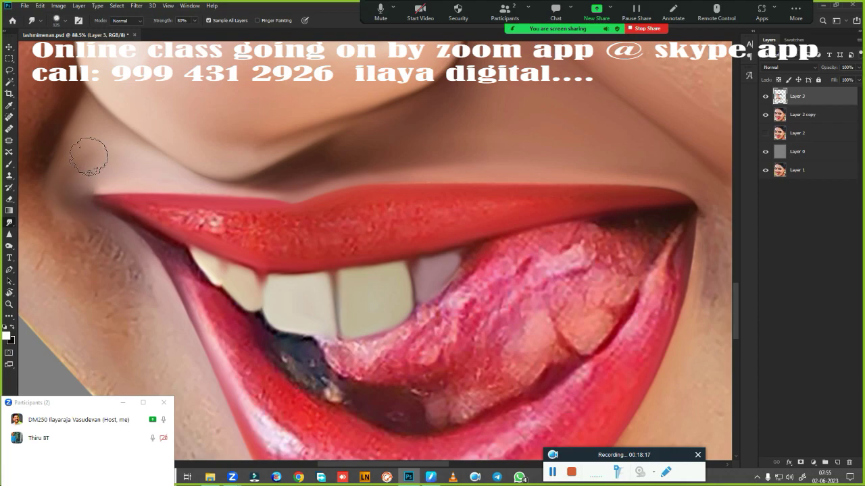
# Smudge the speckled upper-lip highlight into even red colour
pyautogui.press(']')
pyautogui.press(']')
pyautogui.press(']')
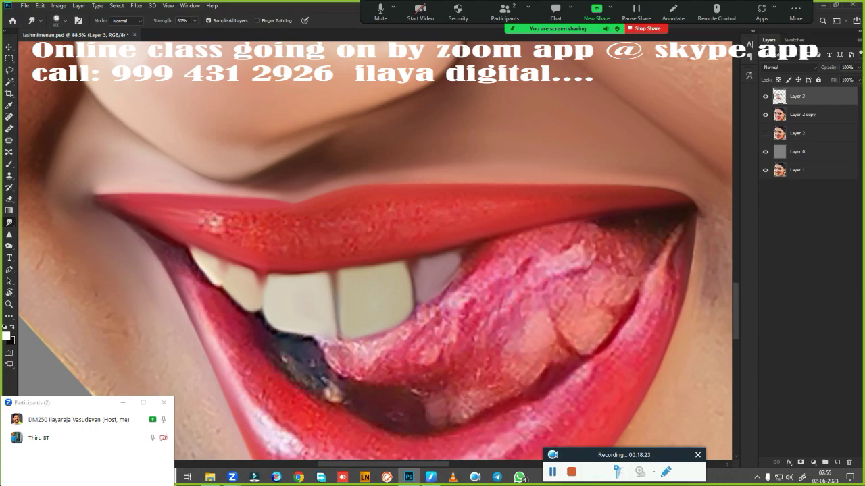
pyautogui.moveTo(212, 222); pyautogui.dragTo(301, 233)
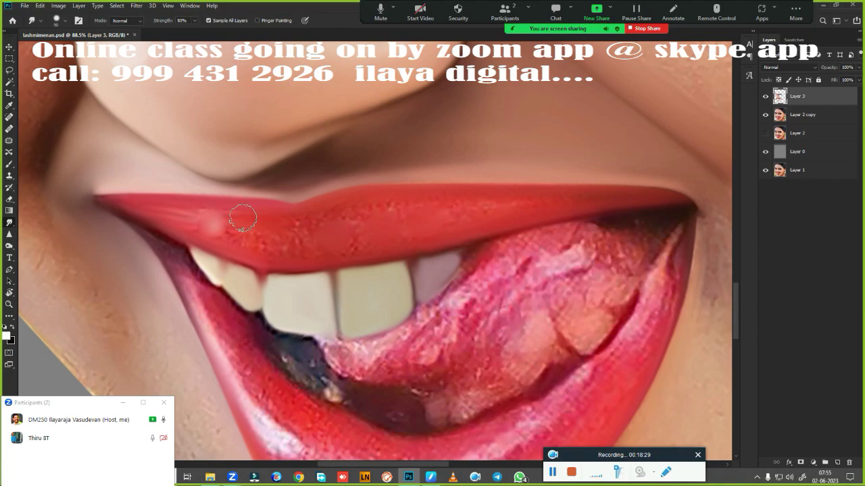
pyautogui.moveTo(276, 228)
pyautogui.mouseDown()
pyautogui.moveTo(183, 215)
pyautogui.moveTo(229, 233)
pyautogui.moveTo(369, 247)
pyautogui.mouseUp()
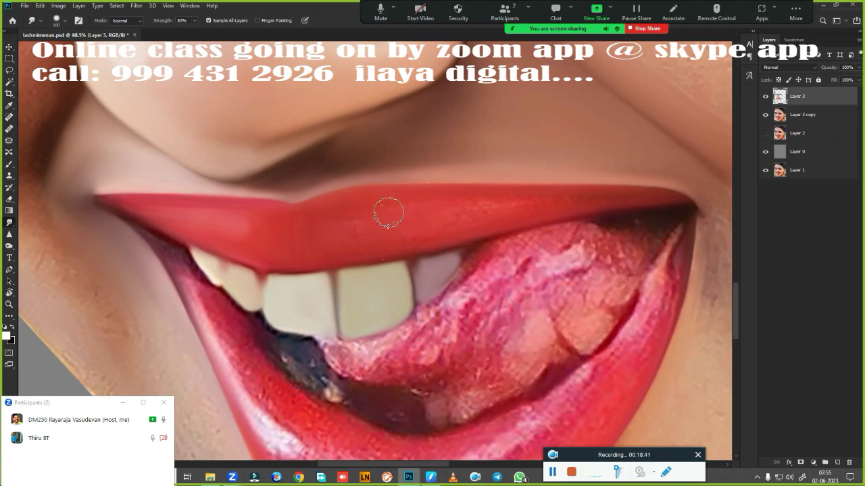
pyautogui.press(']')
pyautogui.press(']')
pyautogui.press('[')
pyautogui.press('[')
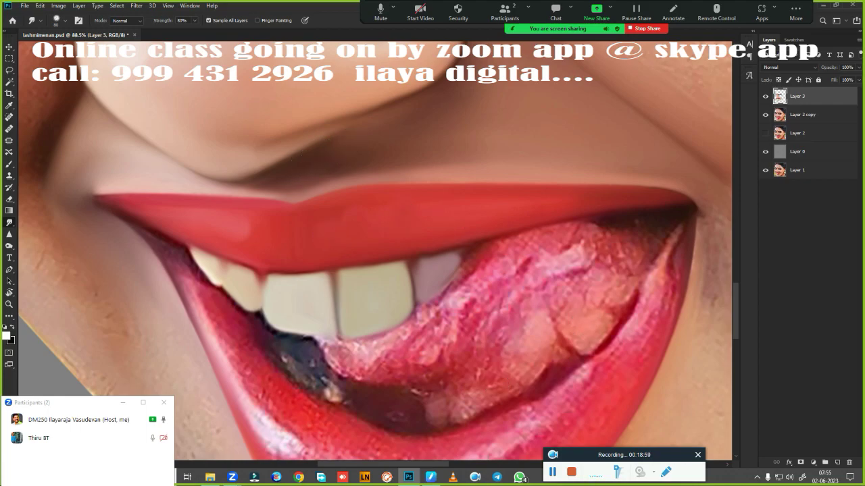
pyautogui.moveTo(493, 337); pyautogui.dragTo(494, 218)
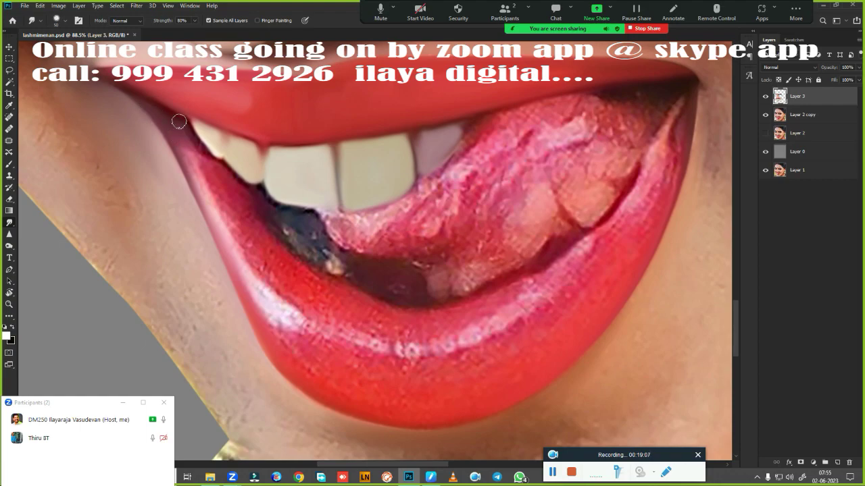
# Blend the edge between the tongue and the lower lip with a smaller Smudge brush
pyautogui.press('[')
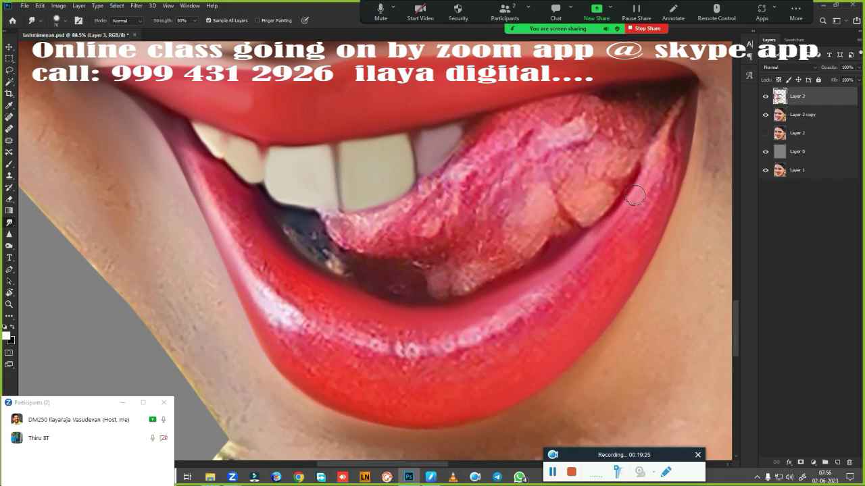
pyautogui.moveTo(678, 114); pyautogui.dragTo(647, 169)
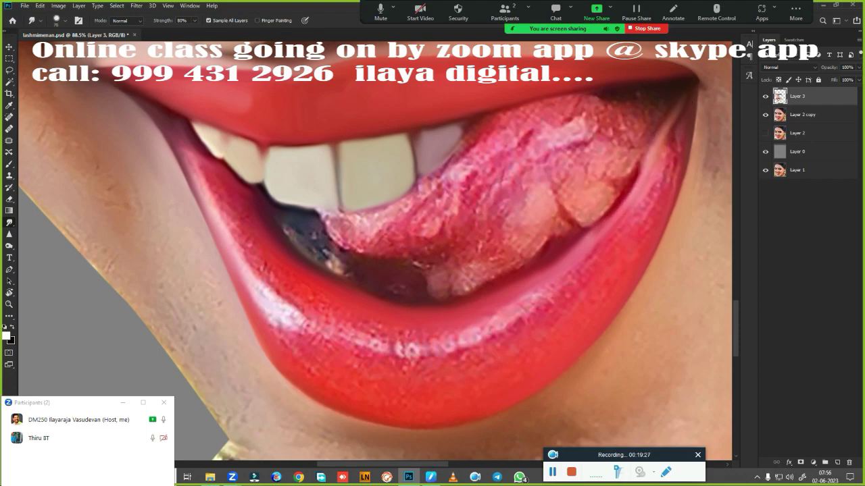
pyautogui.click(430, 477)
pyautogui.moveTo(666, 125); pyautogui.dragTo(627, 182)
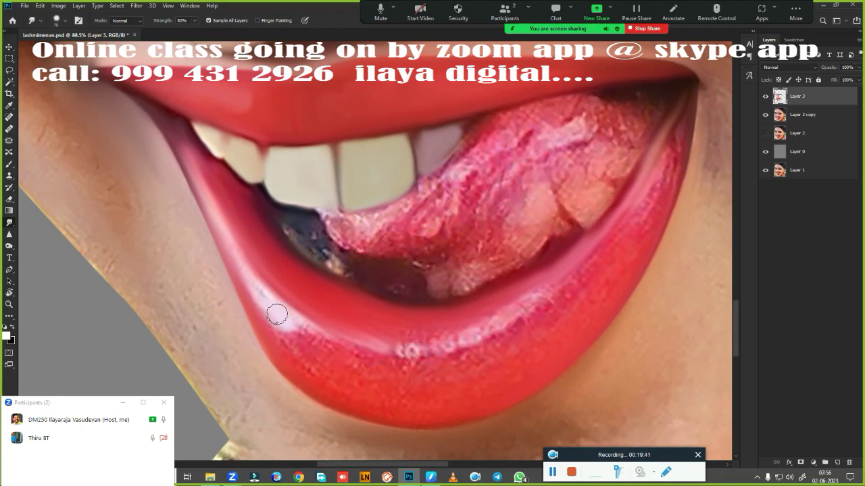
# Merge the white dabs on the lower lip into one smooth glossy highlight band
pyautogui.moveTo(276, 312); pyautogui.dragTo(259, 279)
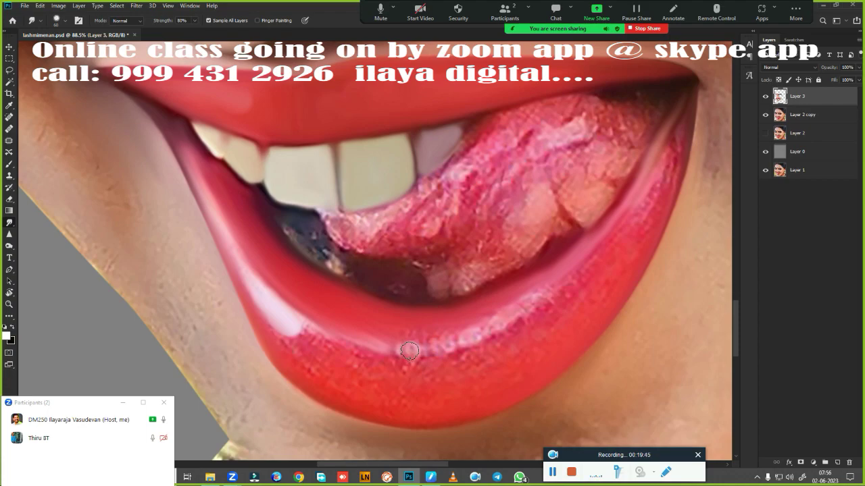
pyautogui.moveTo(411, 352); pyautogui.dragTo(402, 354)
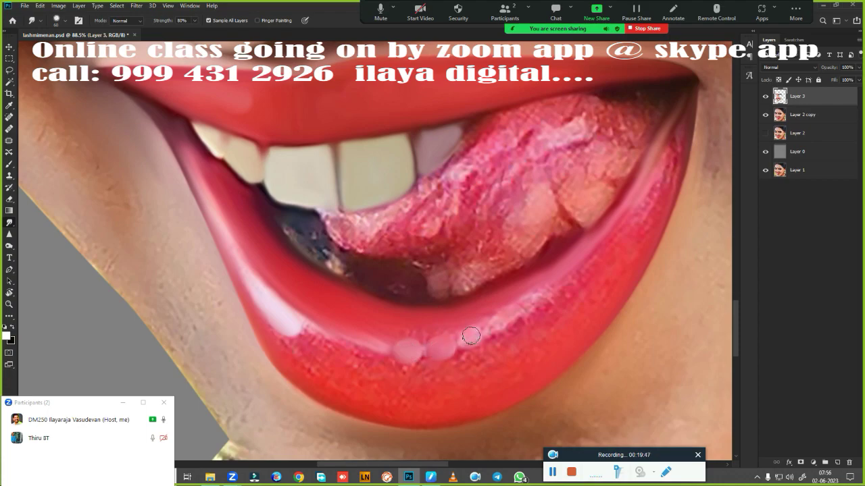
pyautogui.moveTo(471, 336); pyautogui.dragTo(501, 325)
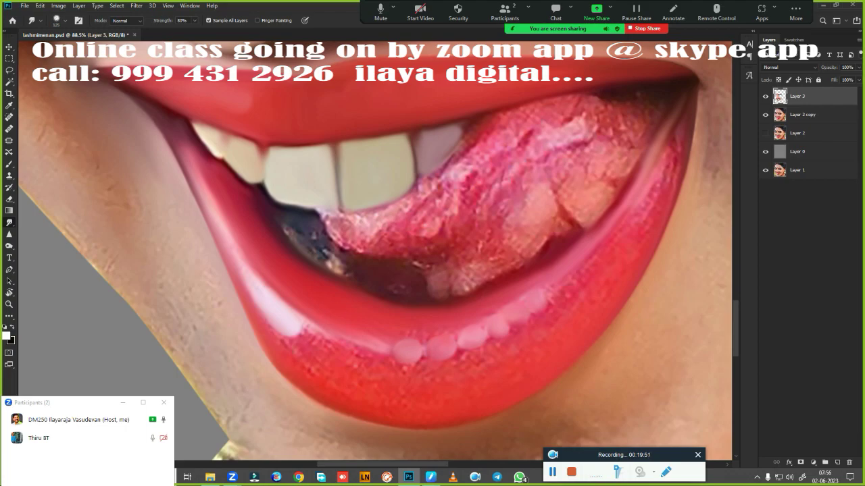
pyautogui.moveTo(369, 341); pyautogui.dragTo(507, 323)
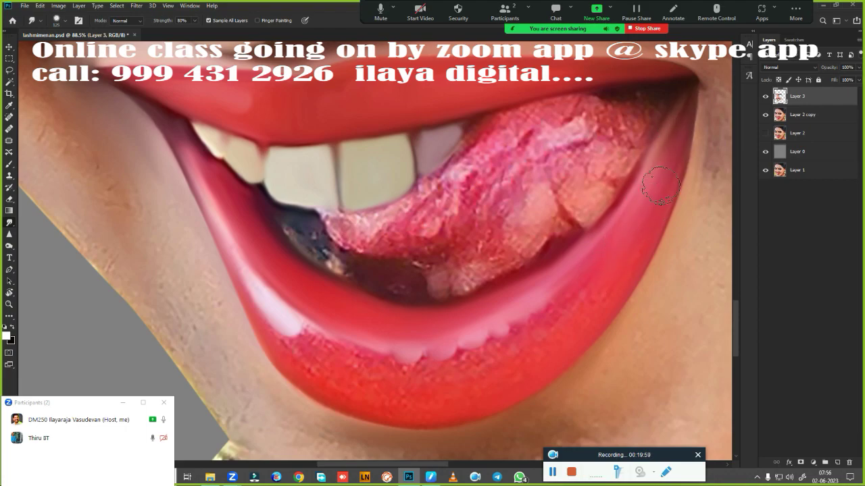
pyautogui.press(']')
# Smooth the lower-lip edge and push tongue colour over the dark area below the teeth
pyautogui.moveTo(300, 352)
pyautogui.mouseDown()
pyautogui.moveTo(296, 341)
pyautogui.moveTo(479, 346)
pyautogui.moveTo(337, 351)
pyautogui.mouseUp()
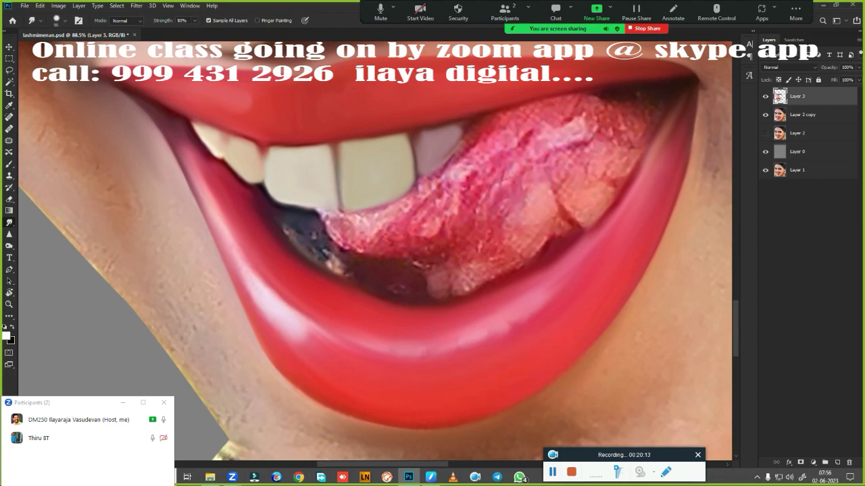
pyautogui.moveTo(292, 330); pyautogui.dragTo(235, 252)
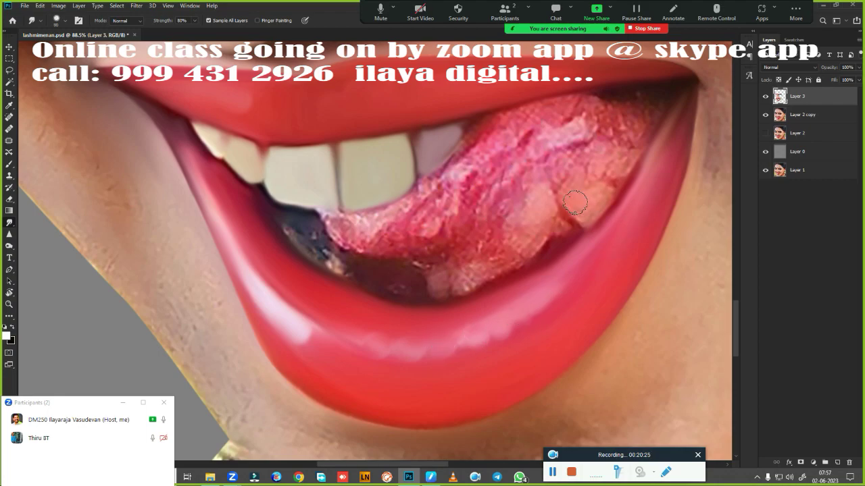
pyautogui.moveTo(575, 202); pyautogui.dragTo(440, 278)
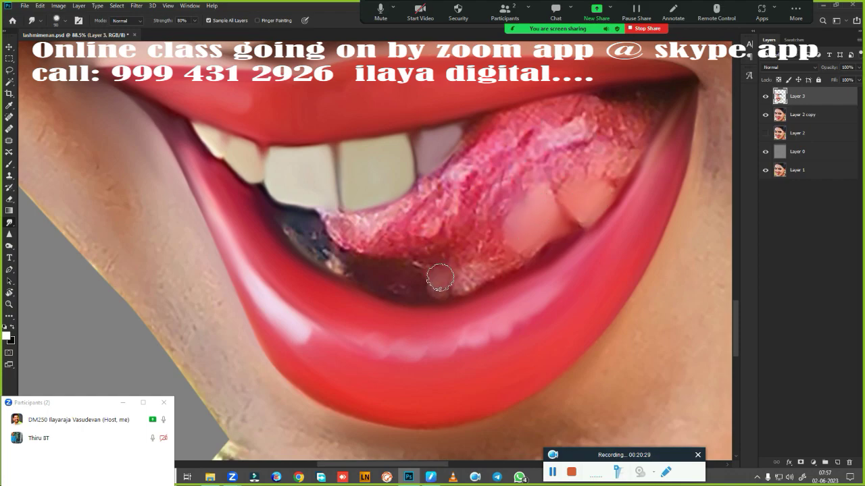
pyautogui.moveTo(379, 277); pyautogui.dragTo(414, 275)
pyautogui.moveTo(347, 218)
pyautogui.mouseDown()
pyautogui.moveTo(365, 215)
pyautogui.moveTo(331, 218)
pyautogui.moveTo(354, 241)
pyautogui.moveTo(405, 230)
pyautogui.moveTo(412, 206)
pyautogui.moveTo(442, 192)
pyautogui.moveTo(427, 186)
pyautogui.moveTo(449, 193)
pyautogui.moveTo(466, 238)
pyautogui.mouseUp()
pyautogui.moveTo(401, 261)
pyautogui.mouseDown()
pyautogui.moveTo(338, 240)
pyautogui.moveTo(397, 250)
pyautogui.mouseUp()
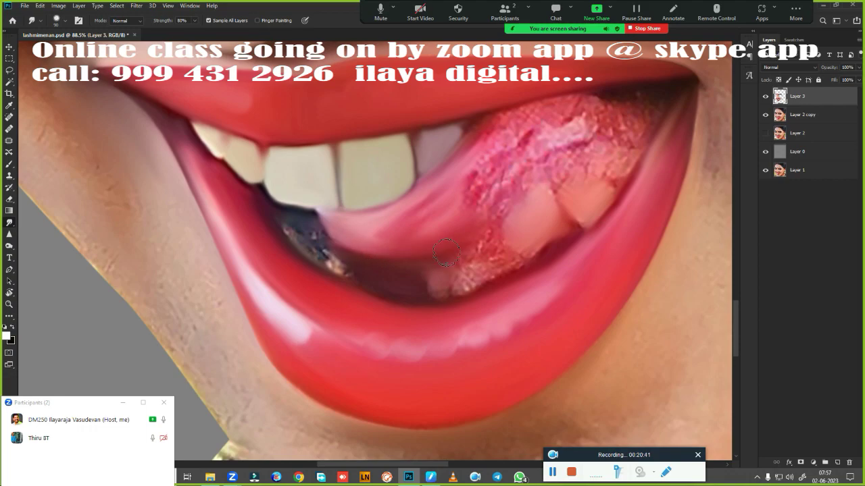
# Smudge the speckled upper tongue into smooth, lighter pink
pyautogui.moveTo(486, 132)
pyautogui.mouseDown()
pyautogui.moveTo(665, 94)
pyautogui.moveTo(635, 121)
pyautogui.moveTo(584, 127)
pyautogui.moveTo(633, 146)
pyautogui.moveTo(607, 177)
pyautogui.mouseUp()
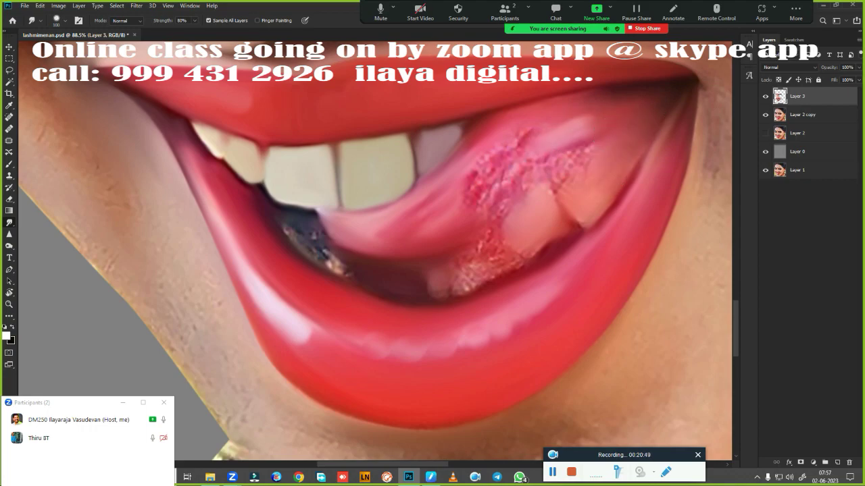
pyautogui.moveTo(512, 144); pyautogui.dragTo(466, 206)
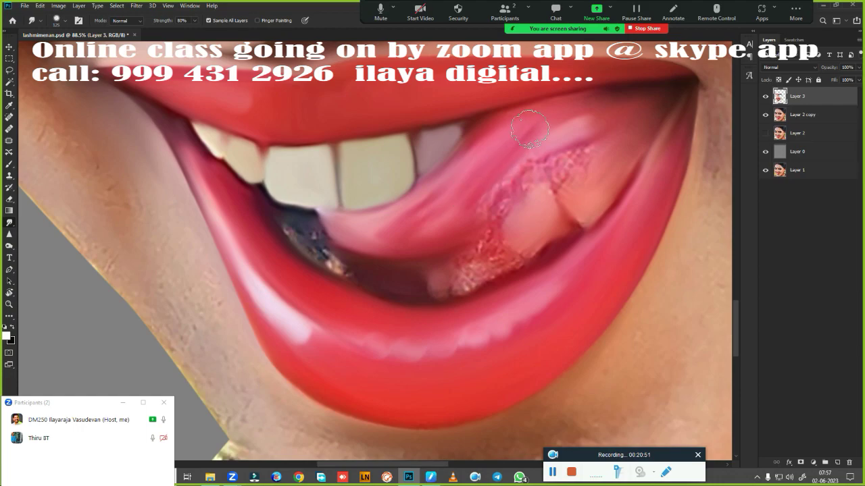
pyautogui.moveTo(525, 121); pyautogui.dragTo(517, 150)
pyautogui.moveTo(517, 185)
pyautogui.mouseDown()
pyautogui.moveTo(492, 193)
pyautogui.moveTo(565, 158)
pyautogui.moveTo(554, 179)
pyautogui.moveTo(583, 196)
pyautogui.moveTo(605, 181)
pyautogui.moveTo(585, 193)
pyautogui.mouseUp()
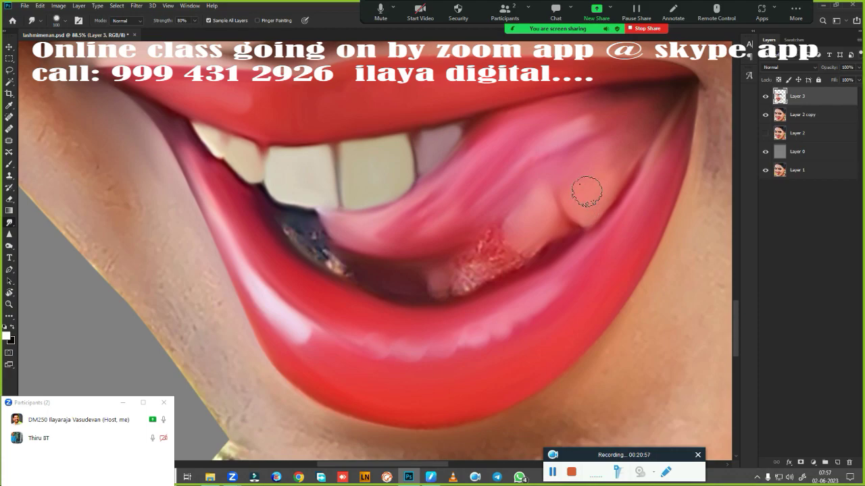
pyautogui.moveTo(532, 200); pyautogui.dragTo(503, 234)
pyautogui.moveTo(584, 128); pyautogui.dragTo(501, 172)
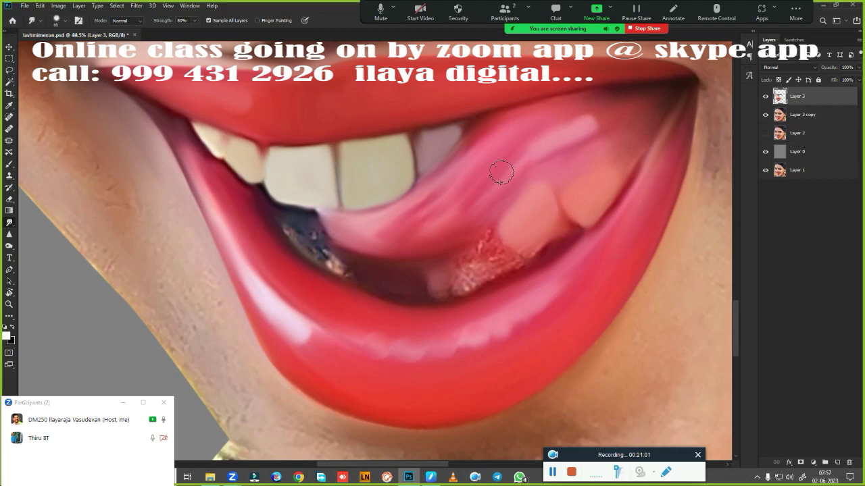
# Smooth the red tongue patches and the dark gaps beside the lower tooth and below the teeth
pyautogui.moveTo(359, 234); pyautogui.dragTo(373, 243)
pyautogui.moveTo(463, 264)
pyautogui.mouseDown()
pyautogui.moveTo(482, 241)
pyautogui.moveTo(497, 260)
pyautogui.mouseUp()
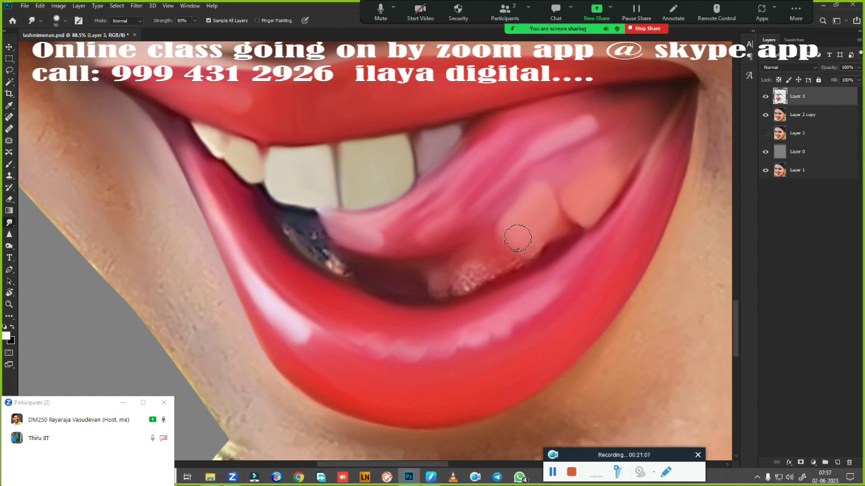
pyautogui.moveTo(549, 248); pyautogui.dragTo(566, 235)
pyautogui.moveTo(505, 265)
pyautogui.mouseDown()
pyautogui.moveTo(470, 269)
pyautogui.moveTo(451, 284)
pyautogui.mouseUp()
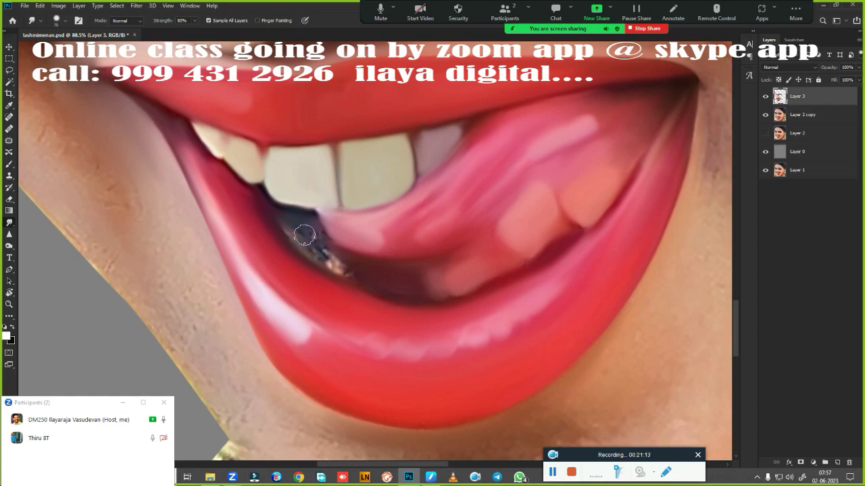
pyautogui.moveTo(304, 236)
pyautogui.mouseDown()
pyautogui.moveTo(370, 274)
pyautogui.moveTo(274, 223)
pyautogui.moveTo(366, 287)
pyautogui.moveTo(385, 286)
pyautogui.moveTo(304, 250)
pyautogui.moveTo(312, 257)
pyautogui.mouseUp()
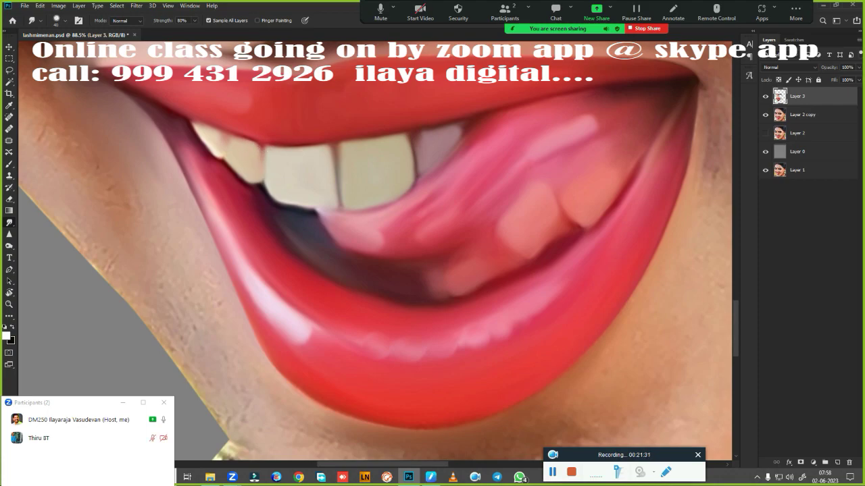
# Reframe on the lips and smudge the cheek right of the lips with a larger brush
pyautogui.keyDown('ctrl'); pyautogui.keyDown('alt'); pyautogui.click(533, 310); pyautogui.keyUp('alt'); pyautogui.keyUp('ctrl')
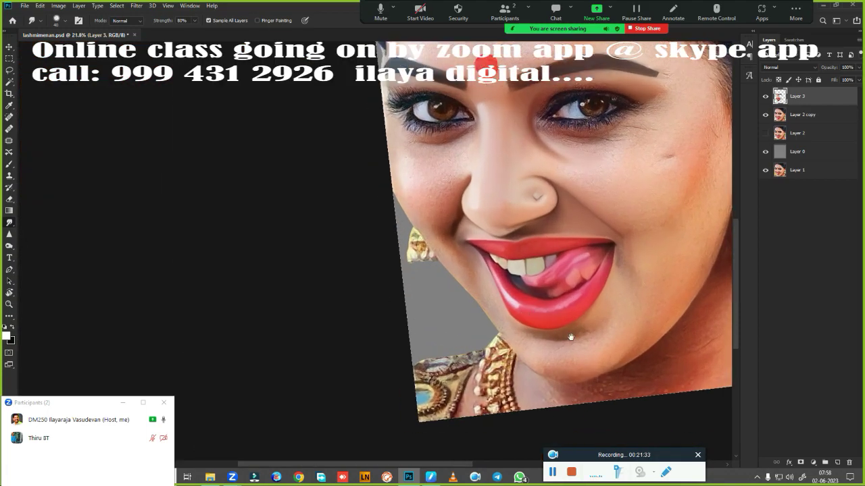
pyautogui.moveTo(570, 331); pyautogui.dragTo(518, 349)
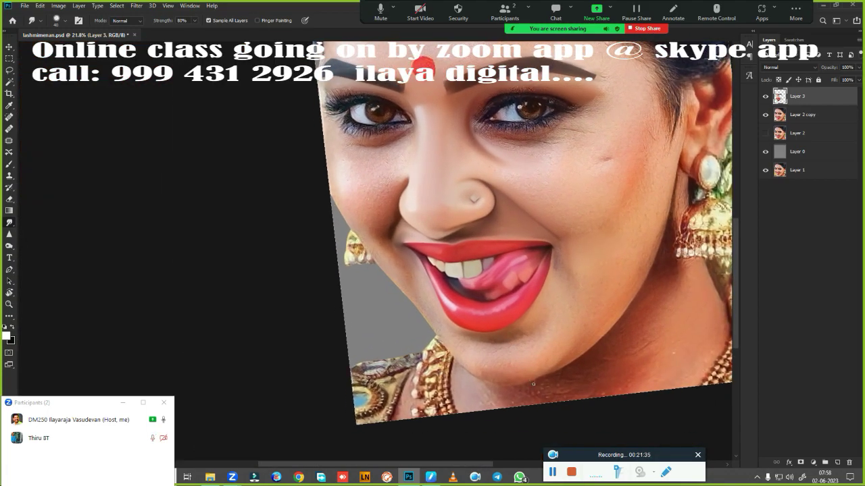
pyautogui.moveTo(554, 293)
pyautogui.mouseDown()
pyautogui.moveTo(579, 232)
pyautogui.moveTo(580, 131)
pyautogui.mouseUp()
pyautogui.scroll(2, 453, 346)
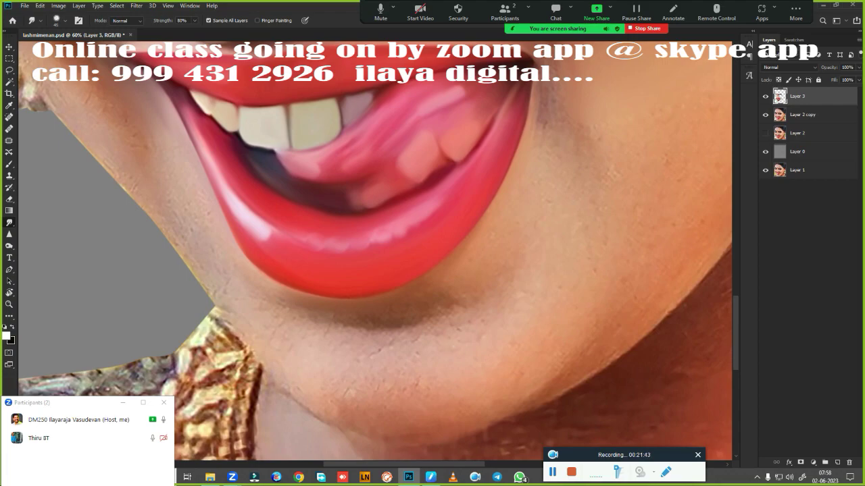
pyautogui.press(']')
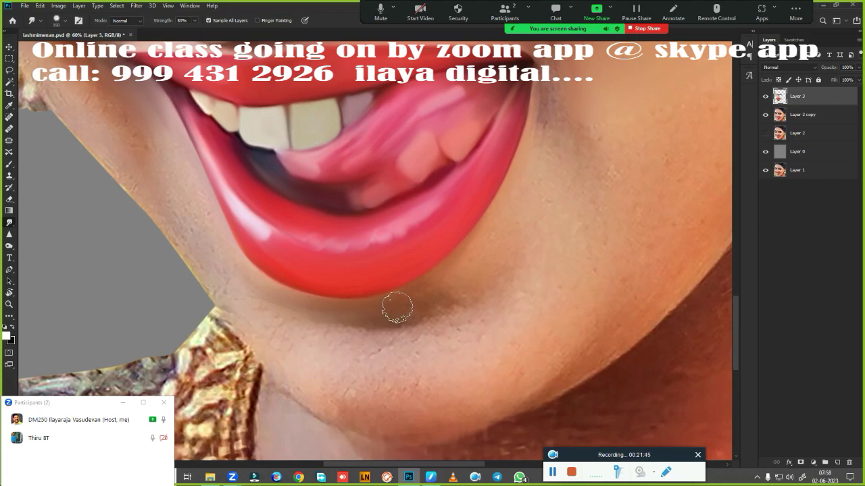
pyautogui.press(']')
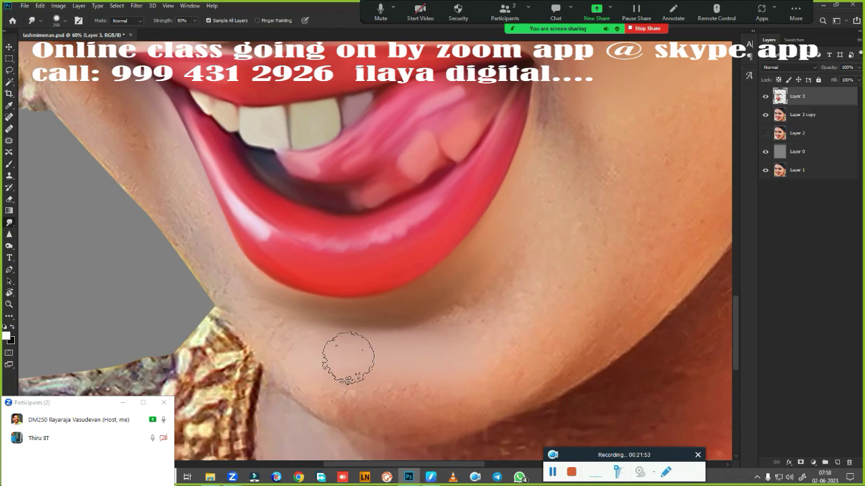
pyautogui.press('[')
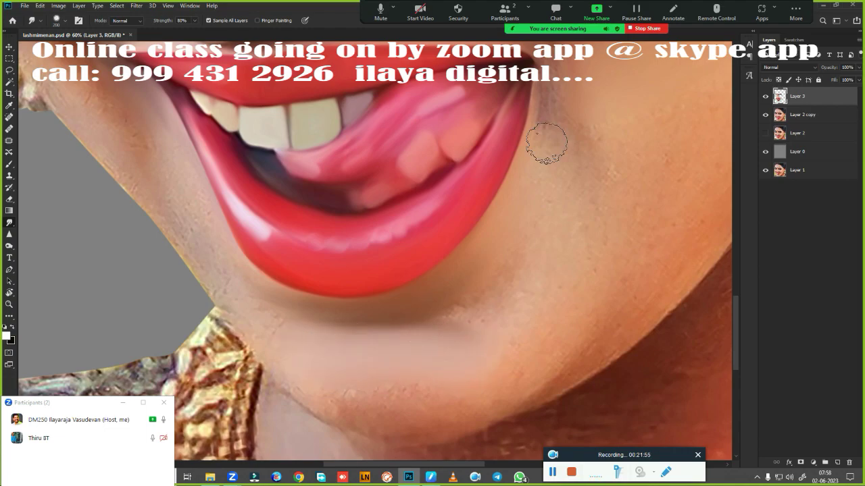
pyautogui.press('[')
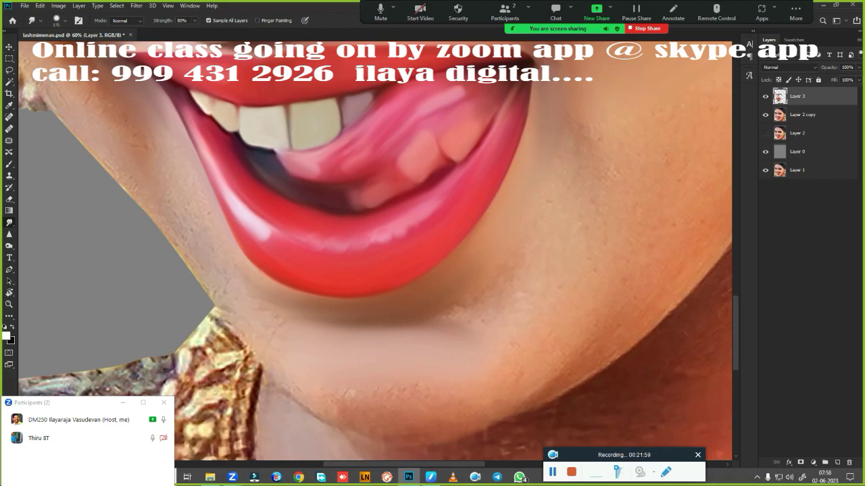
pyautogui.press(']')
pyautogui.press(']')
pyautogui.press(']')
pyautogui.moveTo(563, 263); pyautogui.dragTo(551, 199)
# Smooth the shading under the chin with a slightly smaller brush
pyautogui.press('[')
pyautogui.moveTo(330, 394); pyautogui.dragTo(399, 411)
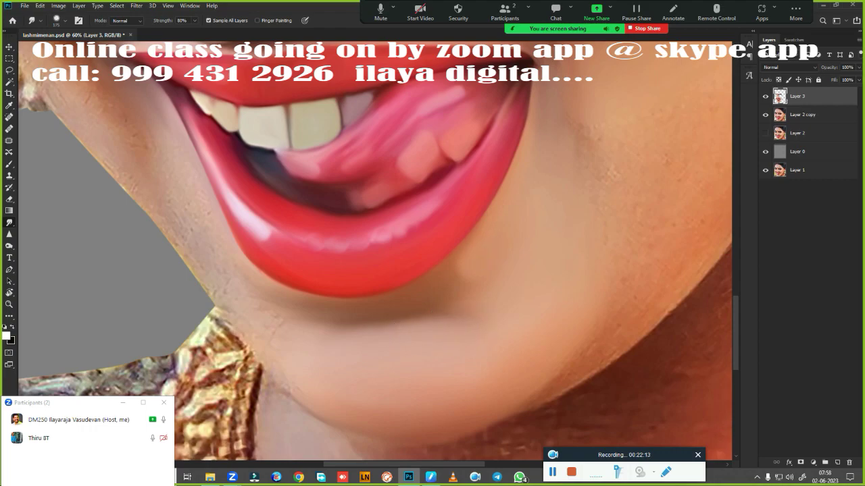
pyautogui.moveTo(224, 260); pyautogui.dragTo(376, 351)
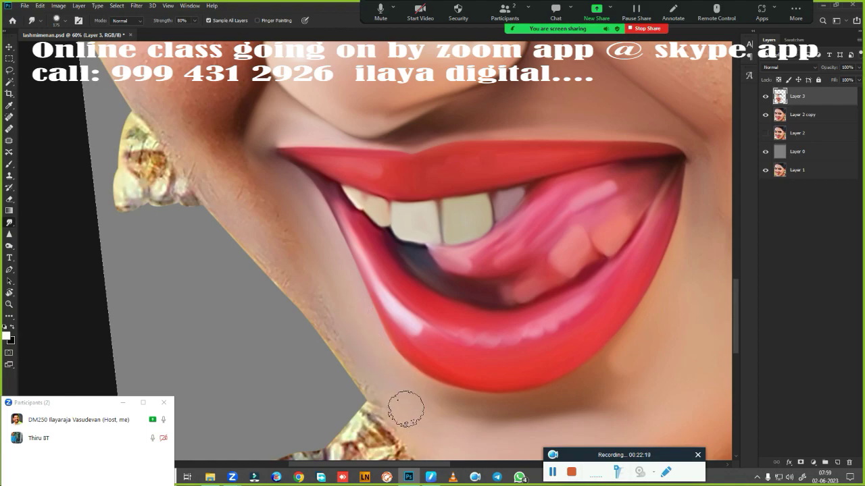
pyautogui.moveTo(313, 280); pyautogui.dragTo(394, 373)
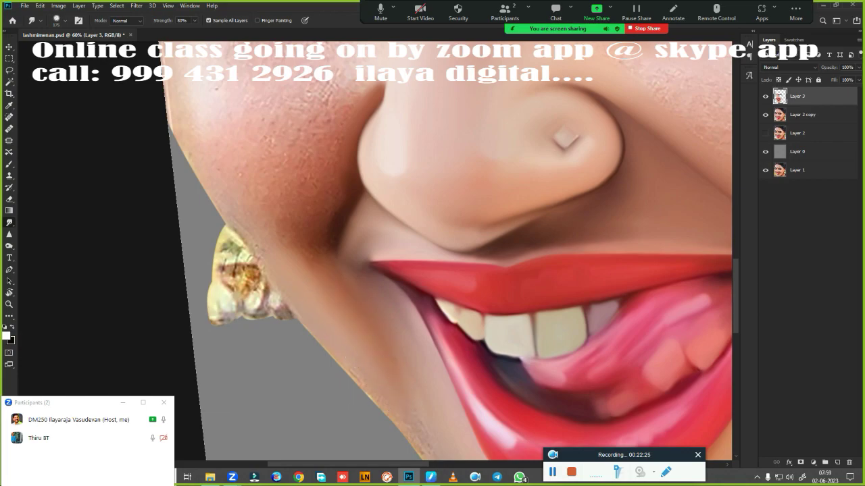
# Zoom in and soften the shadowed crease at the lip corner
pyautogui.scroll(-2, 414, 398)
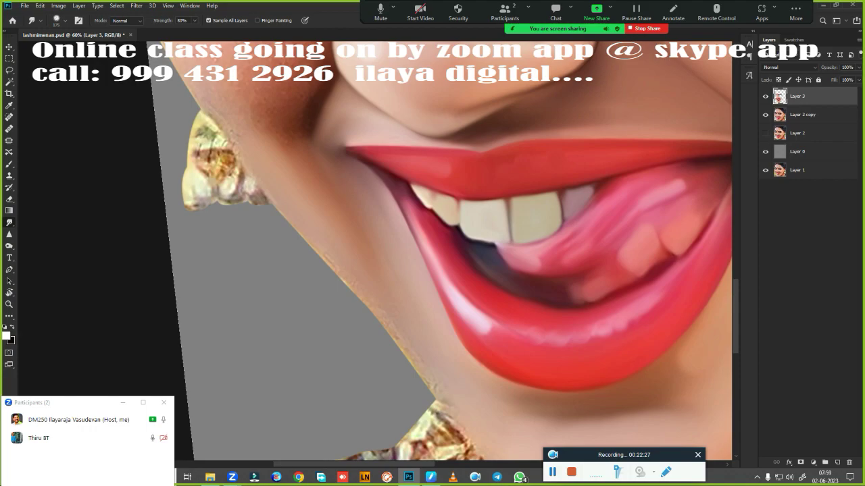
pyautogui.scroll(-2, 430, 377)
pyautogui.scroll(1, 429, 377)
pyautogui.scroll(1, 444, 382)
pyautogui.scroll(1, 448, 380)
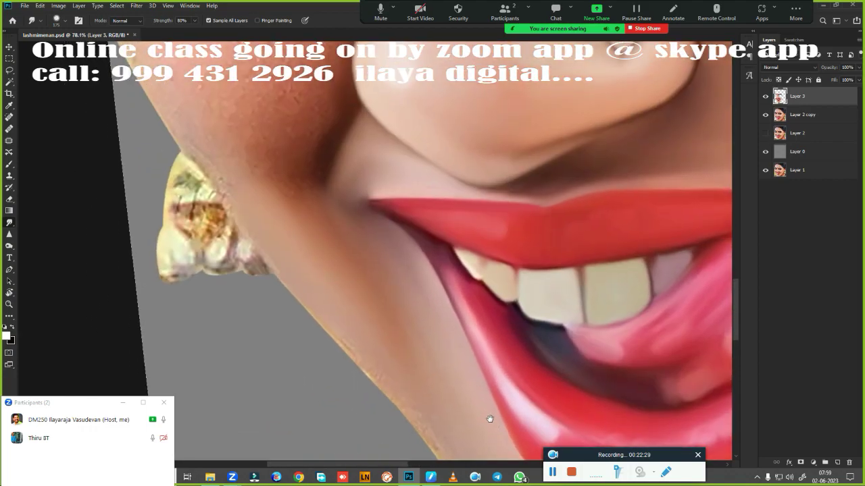
pyautogui.scroll(1, 486, 417)
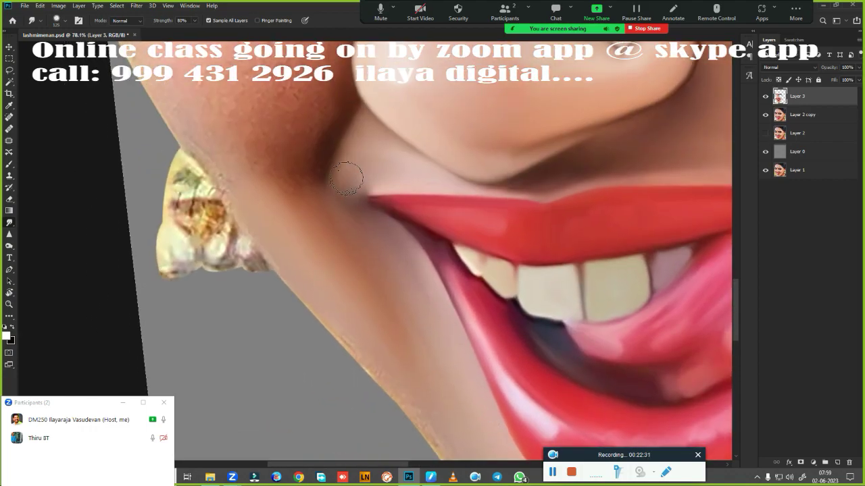
pyautogui.moveTo(349, 202)
pyautogui.mouseDown()
pyautogui.moveTo(348, 219)
pyautogui.moveTo(375, 220)
pyautogui.mouseUp()
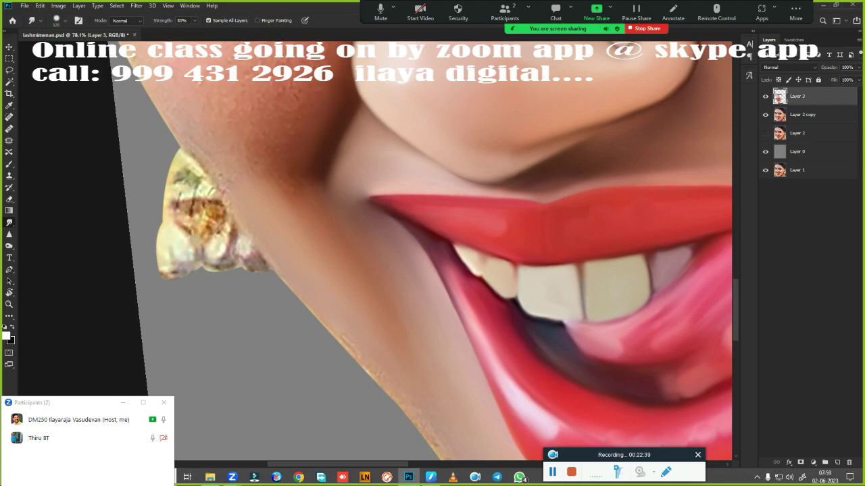
# Smear the neck shadow smooth and blend the freckled cheek near the jaw
pyautogui.press('[')
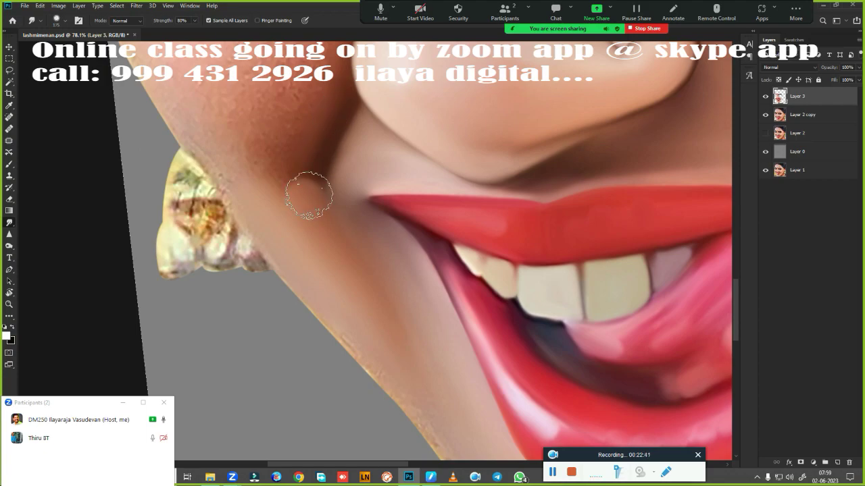
pyautogui.moveTo(309, 196); pyautogui.dragTo(299, 217)
pyautogui.press('[')
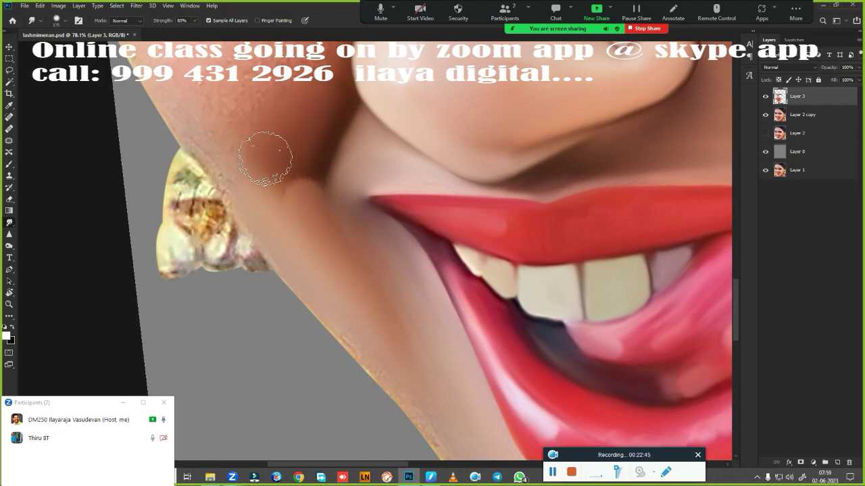
pyautogui.press(']')
pyautogui.moveTo(351, 257); pyautogui.dragTo(460, 379)
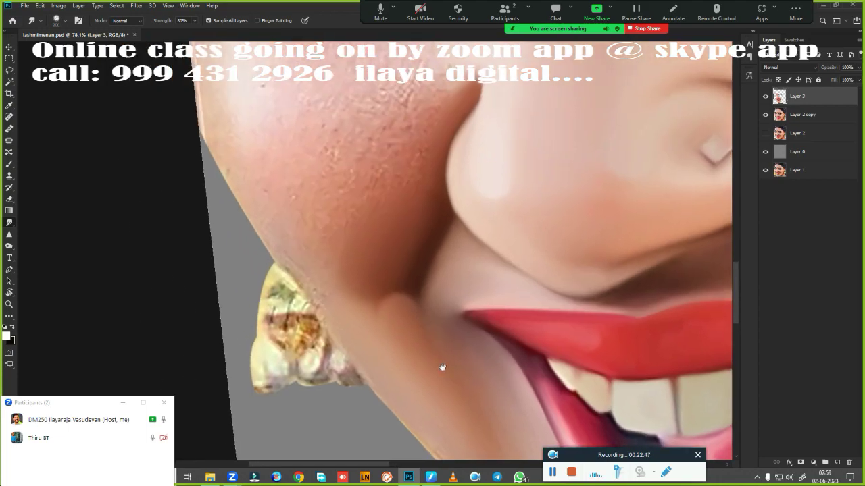
pyautogui.moveTo(418, 300); pyautogui.dragTo(405, 301)
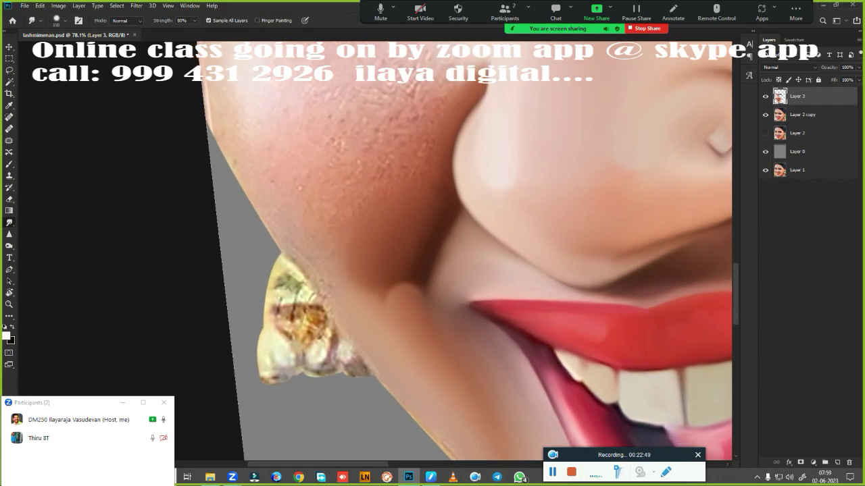
pyautogui.press(']')
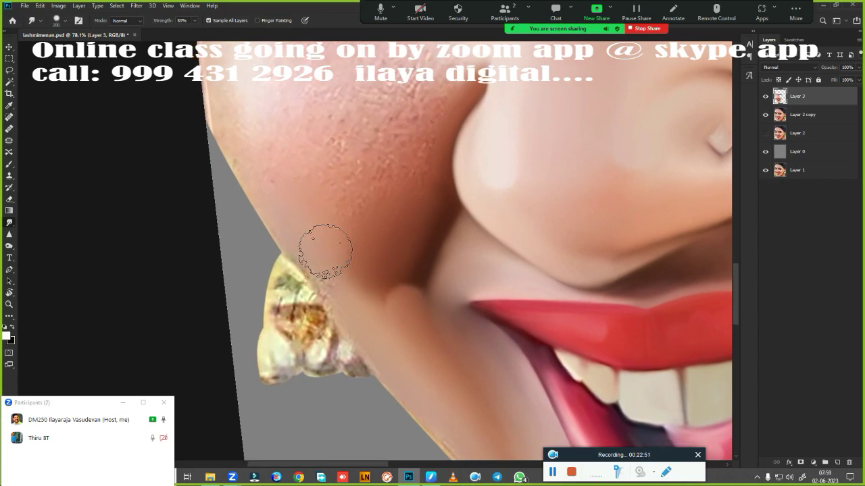
pyautogui.moveTo(335, 234)
pyautogui.mouseDown()
pyautogui.moveTo(347, 169)
pyautogui.moveTo(390, 177)
pyautogui.mouseUp()
# Smudge the forehead skin above the bindi and on its left and right sides
pyautogui.scroll(-2, 405, 270)
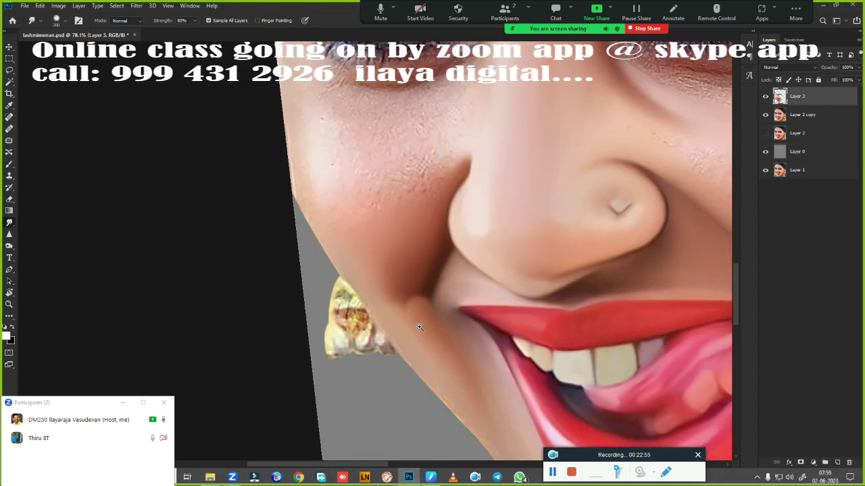
pyautogui.moveTo(340, 258); pyautogui.dragTo(590, 346)
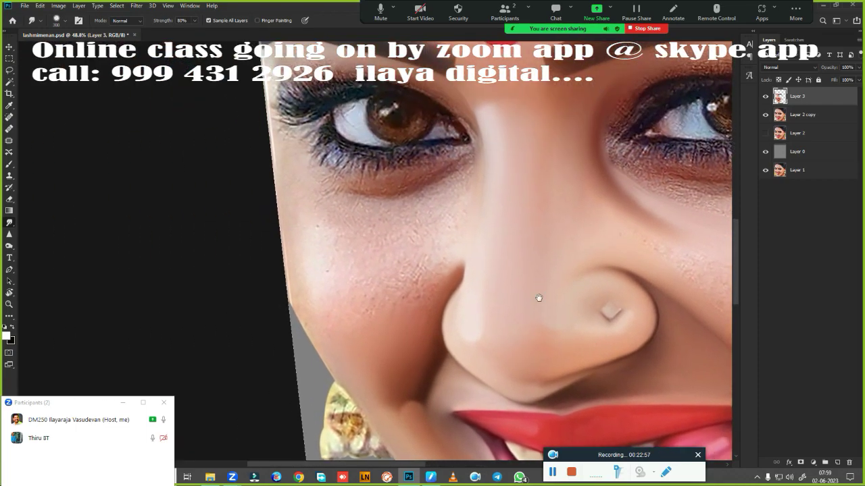
pyautogui.scroll(-3, 413, 261)
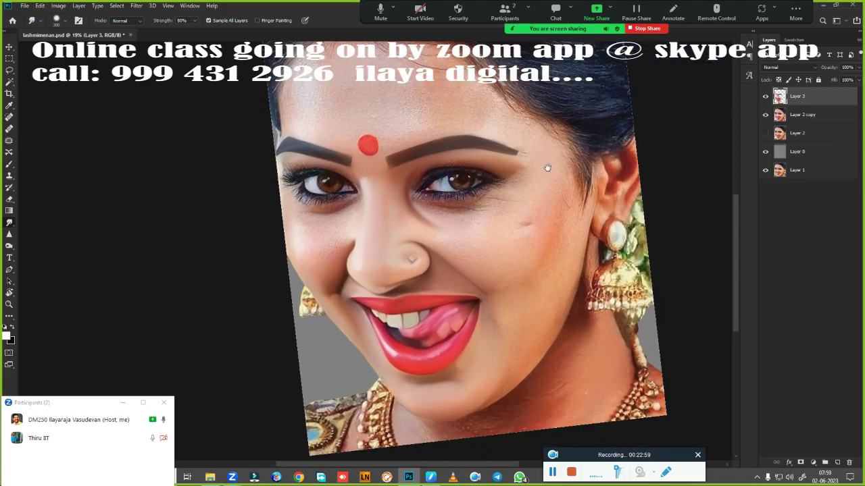
pyautogui.moveTo(687, 220)
pyautogui.mouseDown()
pyautogui.moveTo(566, 228)
pyautogui.moveTo(578, 246)
pyautogui.mouseUp()
pyautogui.scroll(2, 612, 186)
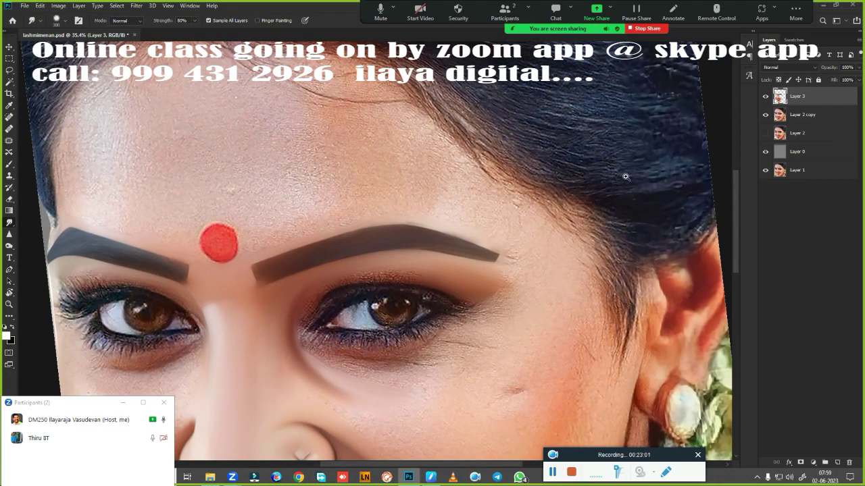
pyautogui.moveTo(332, 179)
pyautogui.mouseDown()
pyautogui.moveTo(433, 211)
pyautogui.moveTo(469, 204)
pyautogui.mouseUp()
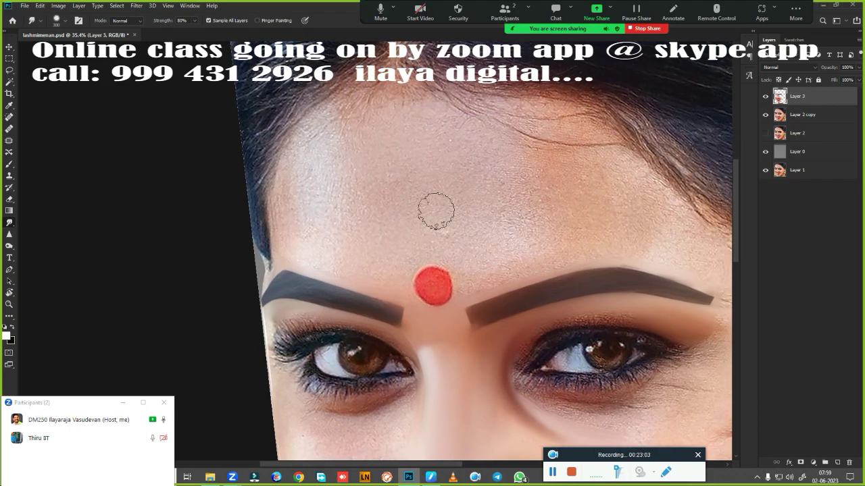
pyautogui.moveTo(320, 163)
pyautogui.mouseDown()
pyautogui.moveTo(313, 187)
pyautogui.moveTo(318, 155)
pyautogui.moveTo(322, 205)
pyautogui.mouseUp()
pyautogui.moveTo(497, 162); pyautogui.dragTo(508, 193)
pyautogui.moveTo(571, 206)
pyautogui.mouseDown()
pyautogui.moveTo(567, 189)
pyautogui.moveTo(575, 197)
pyautogui.mouseUp()
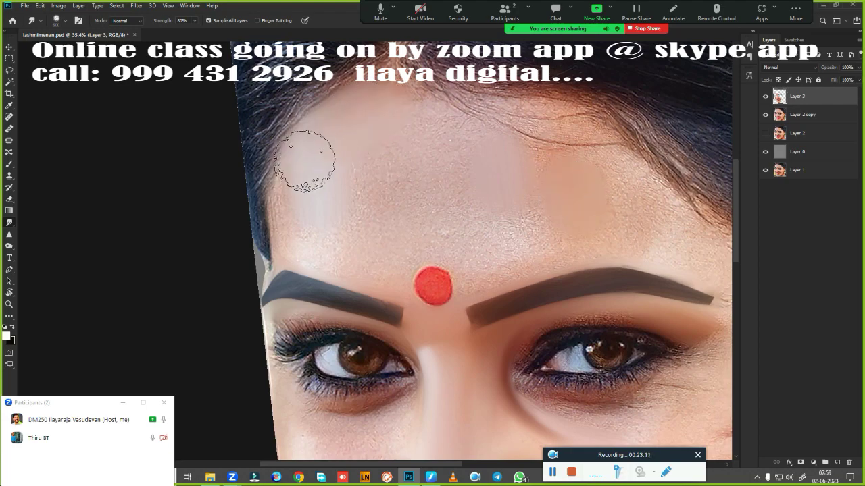
pyautogui.moveTo(294, 169); pyautogui.dragTo(295, 192)
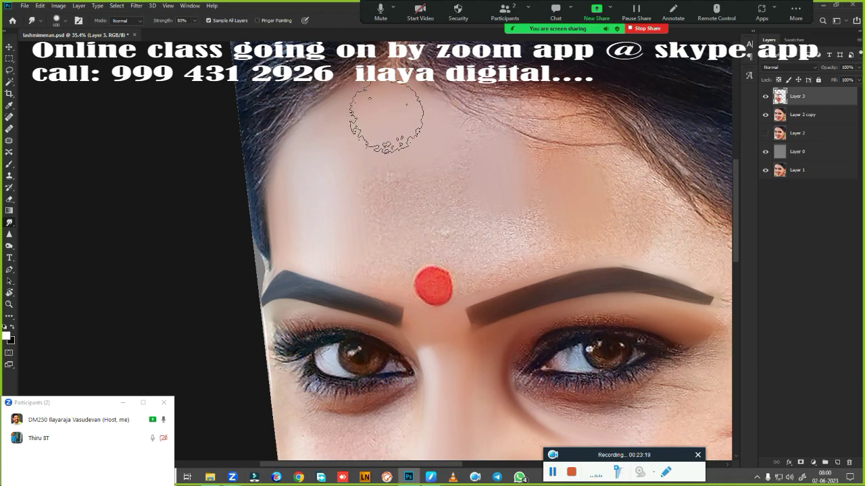
# Smooth the upper forehead near the hairline, varying the brush between 300 and 500
pyautogui.moveTo(434, 128); pyautogui.dragTo(550, 140)
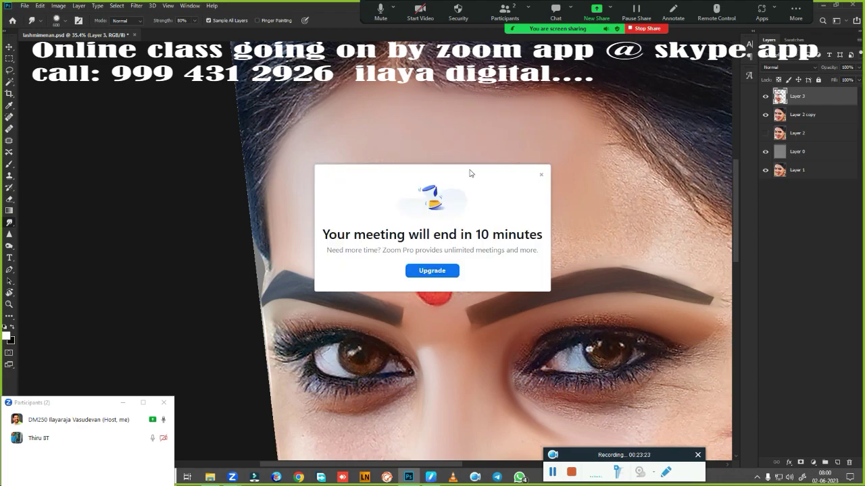
pyautogui.click(541, 176)
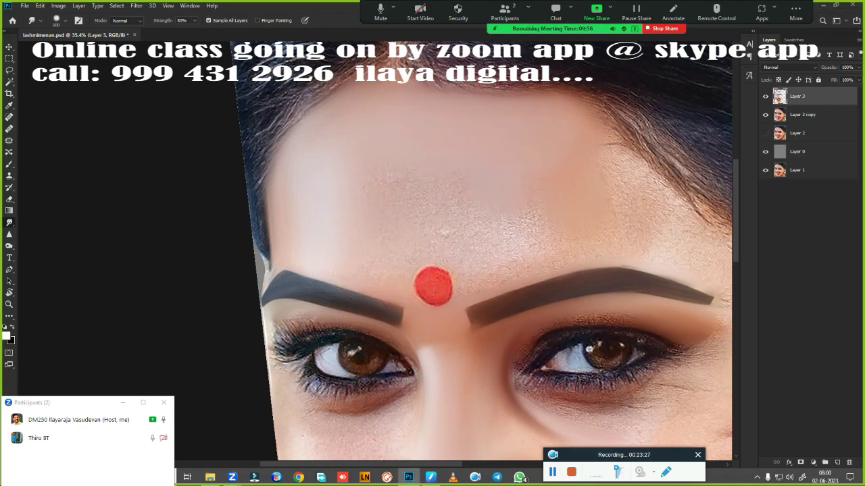
pyautogui.moveTo(385, 187)
pyautogui.mouseDown()
pyautogui.moveTo(443, 211)
pyautogui.moveTo(515, 135)
pyautogui.mouseUp()
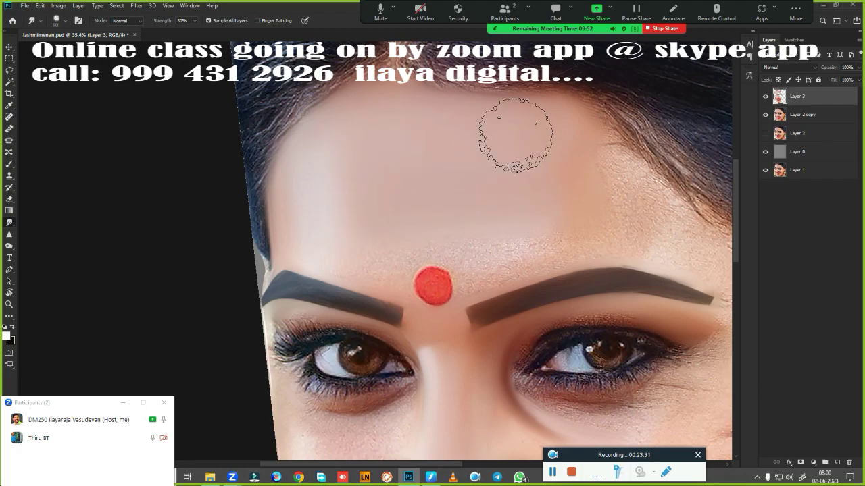
pyautogui.press('[')
pyautogui.press('[')
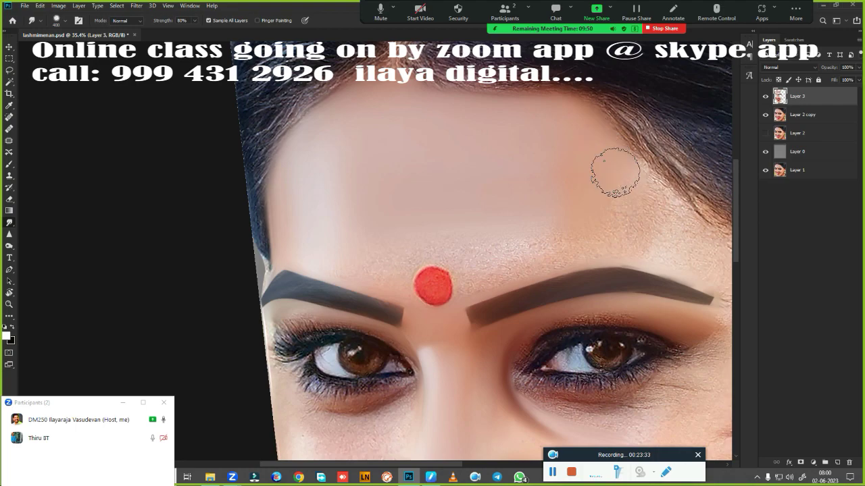
pyautogui.press(']')
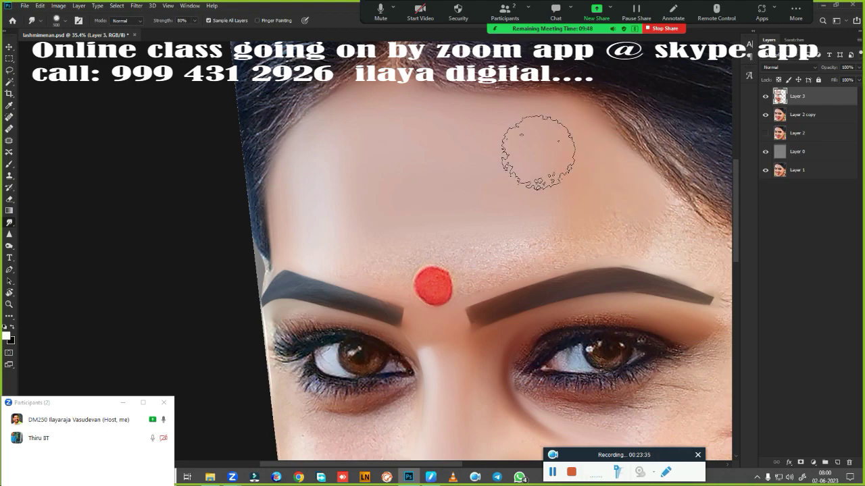
pyautogui.press('[')
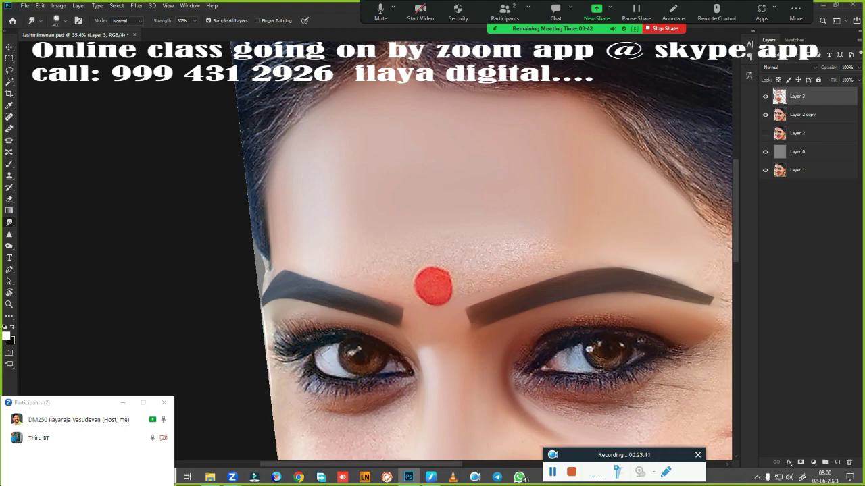
pyautogui.press('[')
pyautogui.press(']')
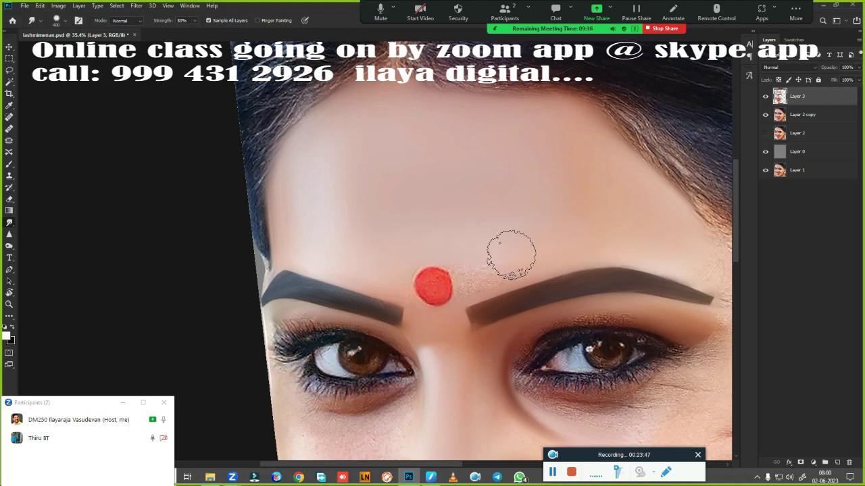
# Zoom in on the bindi and smudge away its grainy texture and the grainy patch beside it
pyautogui.scroll(3, 506, 262)
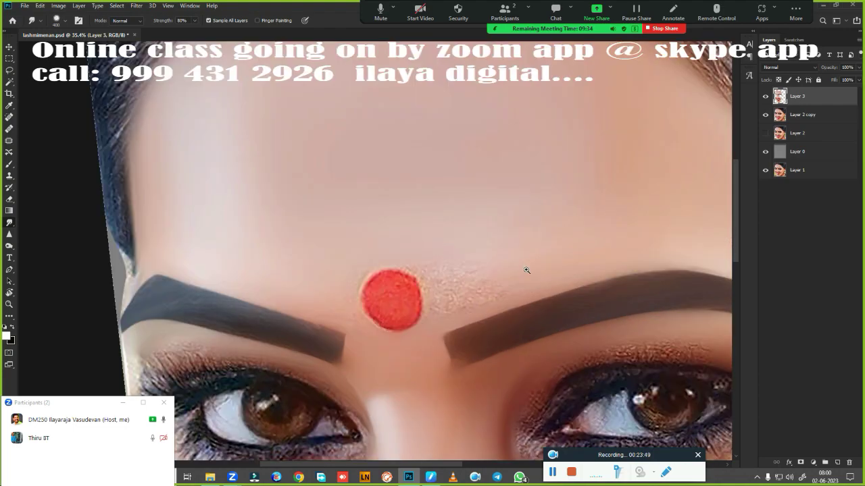
pyautogui.scroll(2, 525, 260)
pyautogui.moveTo(485, 195); pyautogui.dragTo(434, 231)
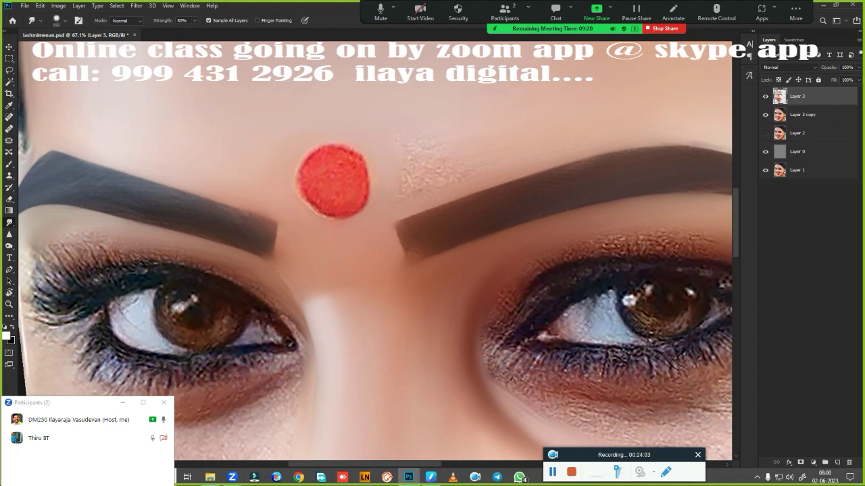
pyautogui.moveTo(394, 129); pyautogui.dragTo(410, 187)
pyautogui.moveTo(319, 183)
pyautogui.mouseDown()
pyautogui.moveTo(342, 179)
pyautogui.moveTo(317, 196)
pyautogui.moveTo(329, 173)
pyautogui.moveTo(338, 178)
pyautogui.moveTo(328, 170)
pyautogui.moveTo(322, 177)
pyautogui.mouseUp()
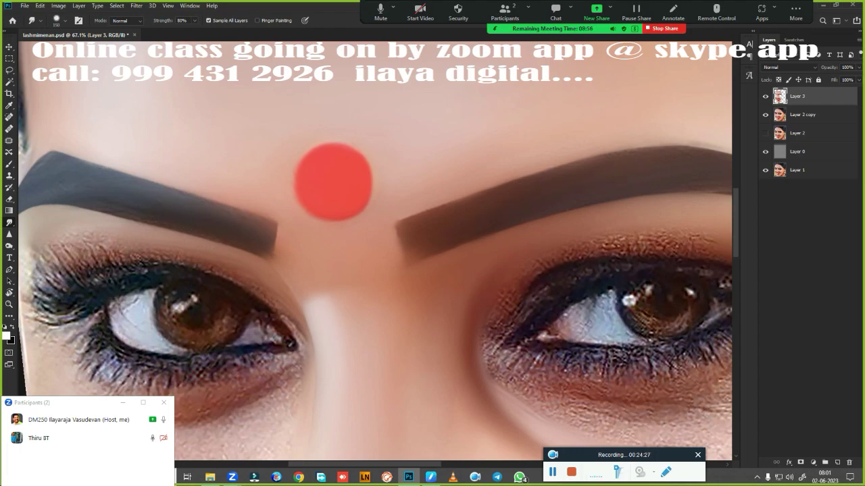
pyautogui.moveTo(449, 283)
pyautogui.mouseDown()
pyautogui.moveTo(275, 295)
pyautogui.moveTo(287, 286)
pyautogui.mouseUp()
pyautogui.moveTo(444, 233); pyautogui.dragTo(398, 236)
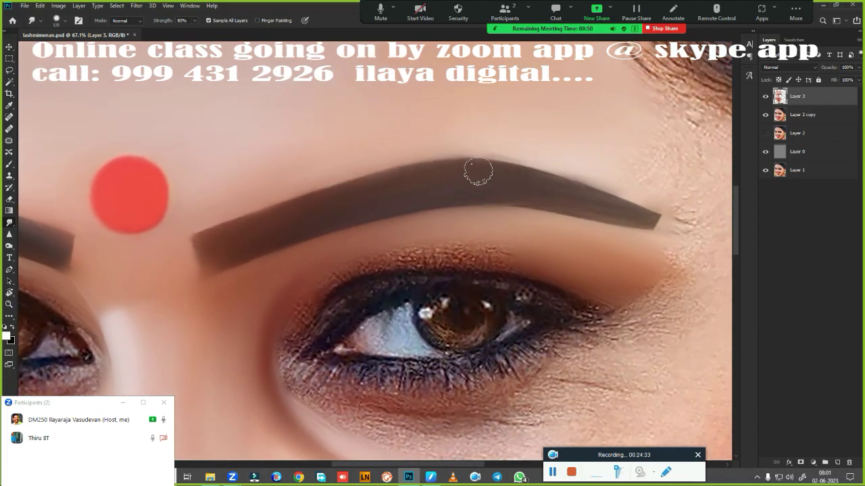
pyautogui.scroll(-3, 536, 247)
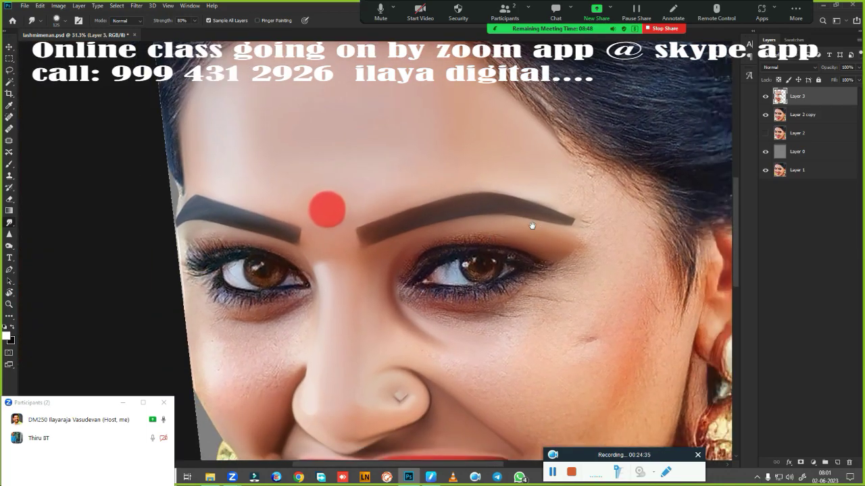
pyautogui.moveTo(534, 226); pyautogui.dragTo(444, 207)
pyautogui.scroll(2, 523, 317)
pyautogui.moveTo(522, 316); pyautogui.dragTo(505, 237)
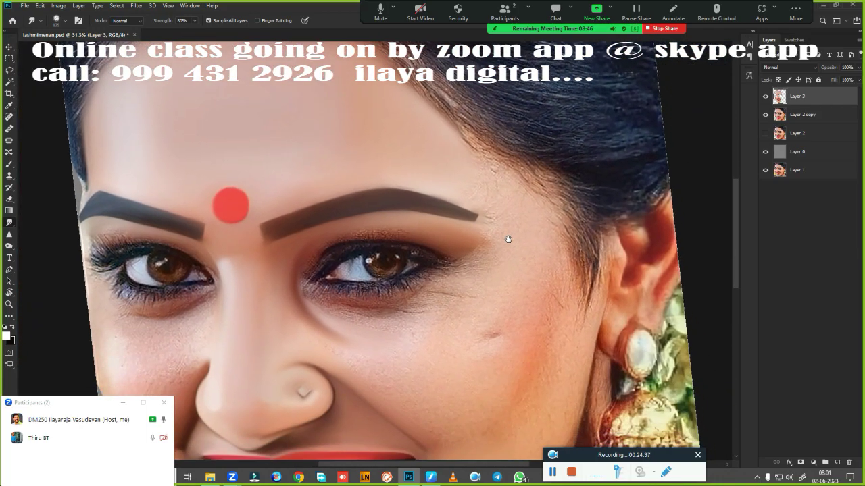
pyautogui.scroll(-1, 501, 244)
pyautogui.scroll(1, 501, 243)
pyautogui.scroll(-3, 518, 270)
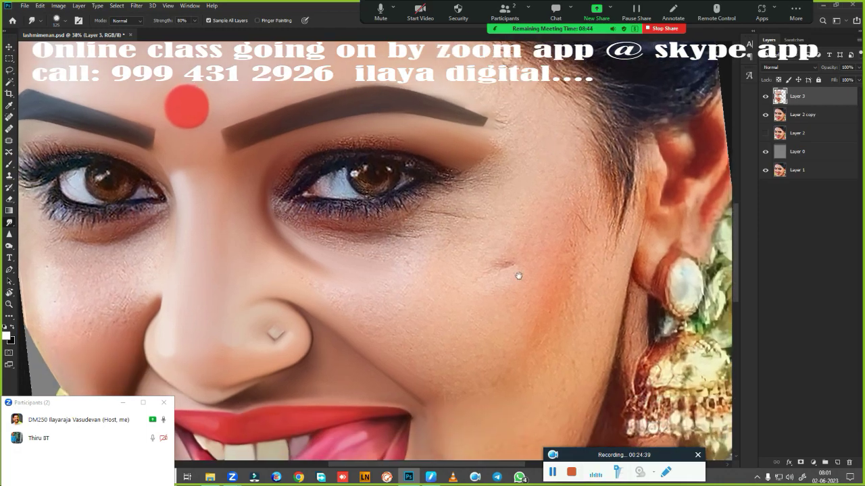
pyautogui.scroll(-2, 493, 264)
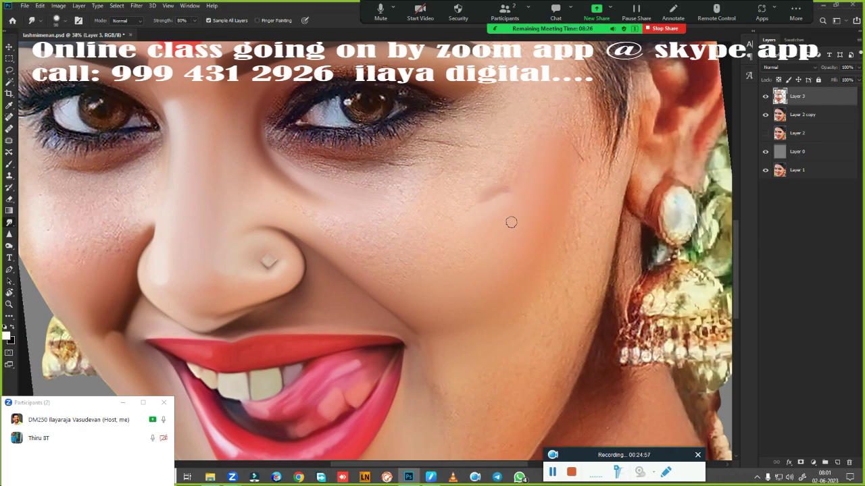
pyautogui.press('p')
pyautogui.scroll(3, 500, 253)
pyautogui.scroll(1, 486, 264)
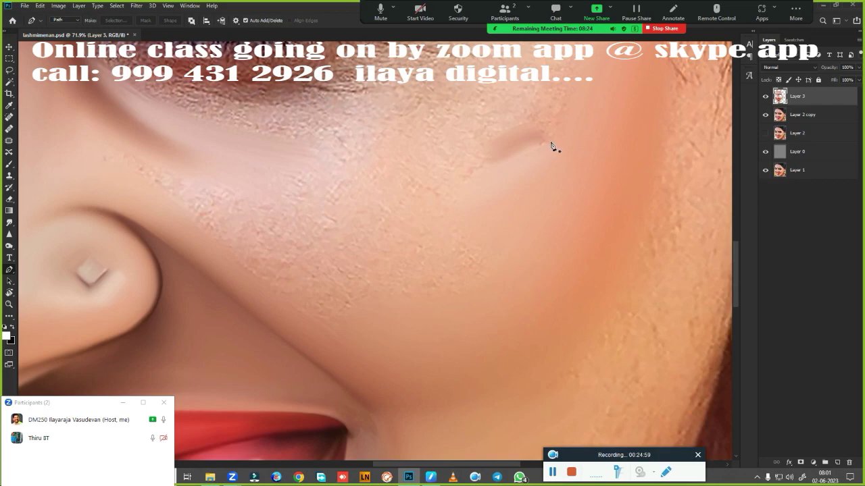
# Outline the cheek with a Pen path, select it, smudge inside, then deselect
pyautogui.moveTo(463, 190)
pyautogui.mouseDown()
pyautogui.moveTo(462, 223)
pyautogui.moveTo(429, 216)
pyautogui.moveTo(425, 233)
pyautogui.mouseUp()
pyautogui.moveTo(520, 258); pyautogui.dragTo(537, 250)
pyautogui.click(589, 202)
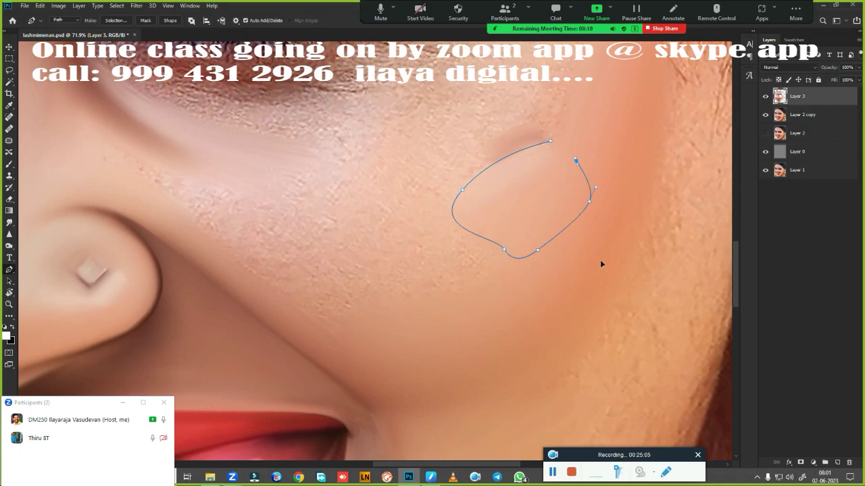
pyautogui.hotkey('ctrl', 'Return')
pyautogui.press('r')
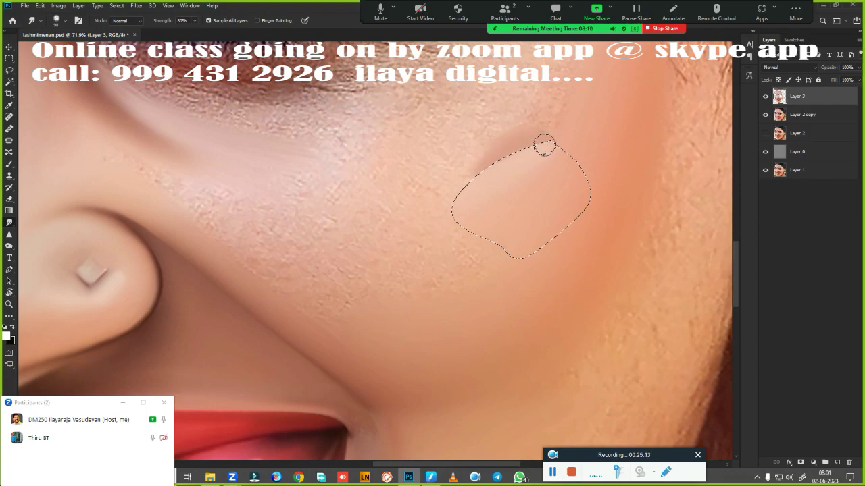
pyautogui.hotkey('ctrl', 'd')
# Try softening the dark cheek crease, then undo it to keep the line crisp
pyautogui.hotkey('ctrl', '0')
pyautogui.moveTo(486, 358)
pyautogui.mouseDown()
pyautogui.moveTo(559, 266)
pyautogui.moveTo(577, 280)
pyautogui.mouseUp()
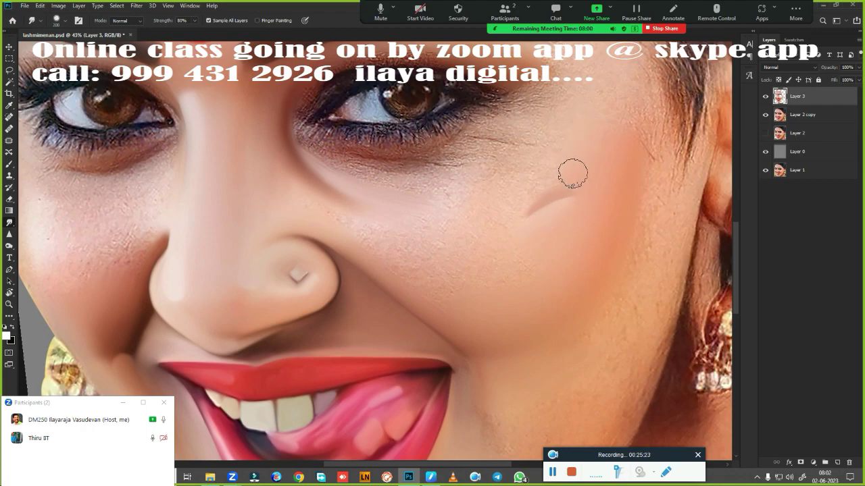
pyautogui.moveTo(533, 183); pyautogui.dragTo(535, 192)
pyautogui.hotkey('ctrl', 'z')
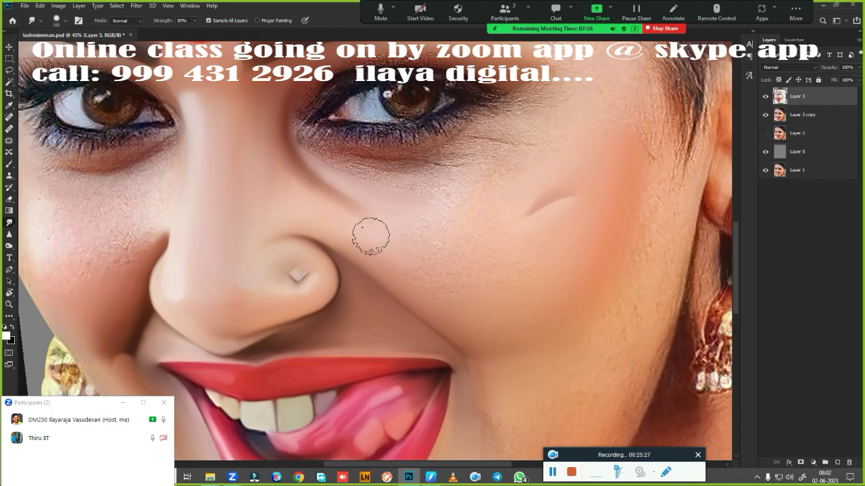
pyautogui.press(']')
pyautogui.press(']')
pyautogui.press(']')
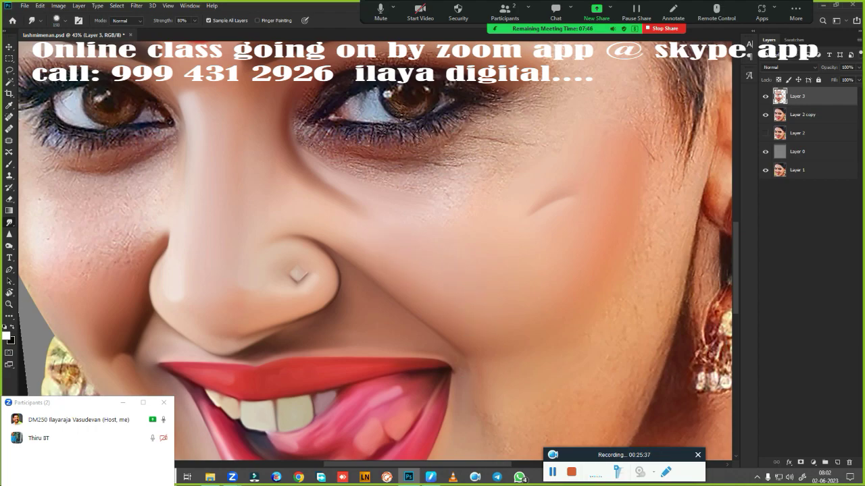
pyautogui.scroll(2, 471, 373)
pyautogui.scroll(-3, 534, 149)
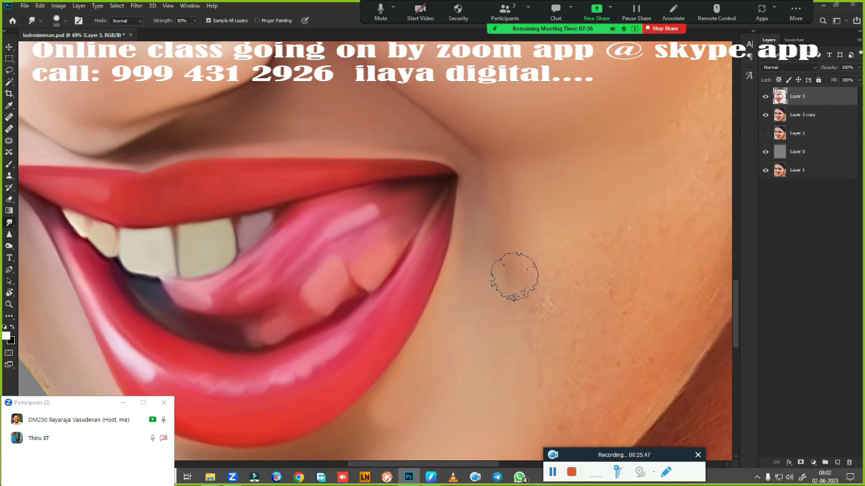
pyautogui.press(']')
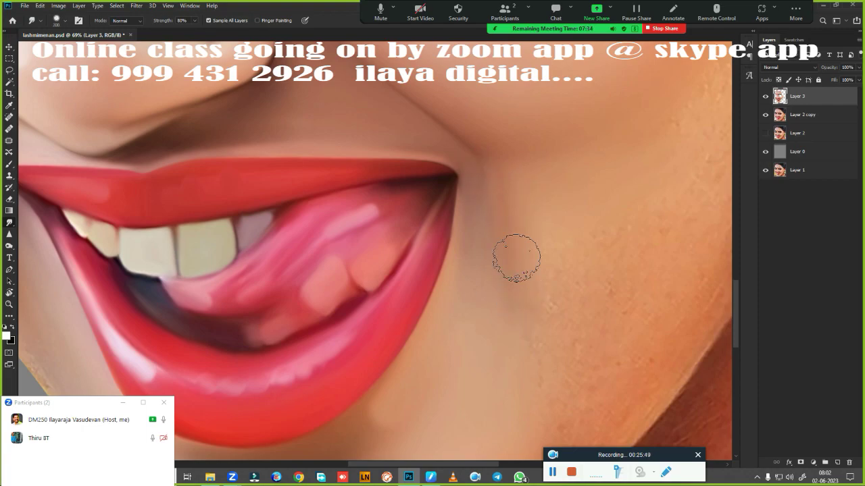
pyautogui.scroll(-4, 583, 250)
pyautogui.moveTo(583, 251); pyautogui.dragTo(514, 287)
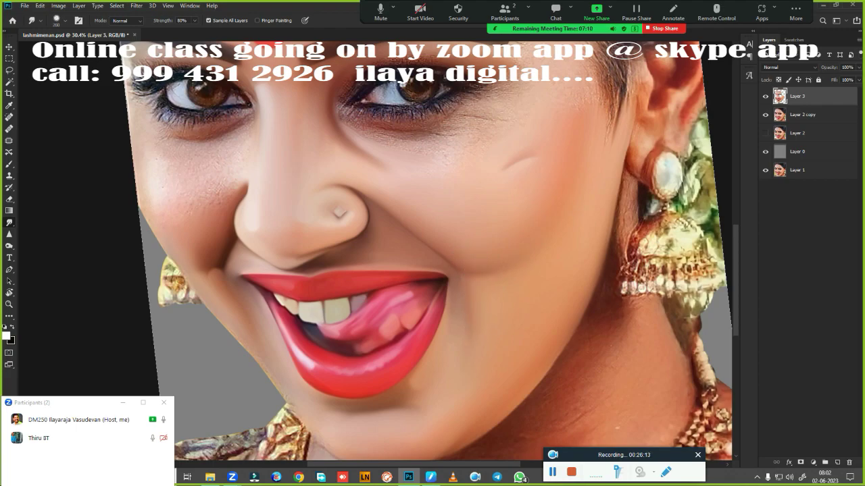
# Drag fine dark hair strands down over the cheek edge beside the ear
pyautogui.scroll(-3, 500, 328)
pyautogui.scroll(6, 445, 295)
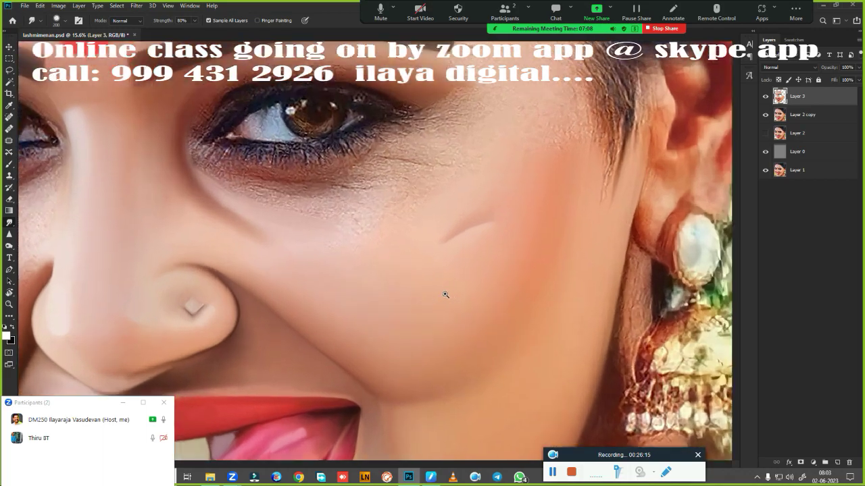
pyautogui.scroll(-3, 445, 294)
pyautogui.moveTo(445, 295)
pyautogui.mouseDown()
pyautogui.moveTo(568, 273)
pyautogui.moveTo(503, 271)
pyautogui.mouseUp()
pyautogui.scroll(2, 582, 307)
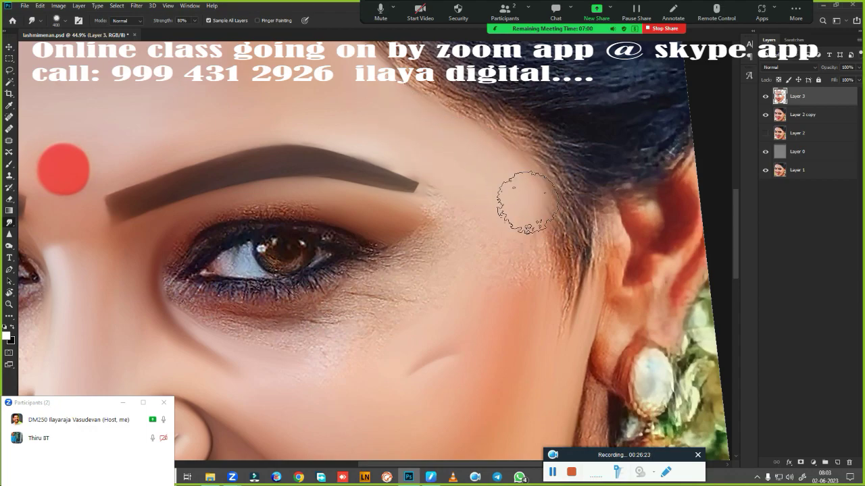
pyautogui.moveTo(571, 229); pyautogui.dragTo(571, 367)
pyautogui.moveTo(595, 236); pyautogui.dragTo(580, 297)
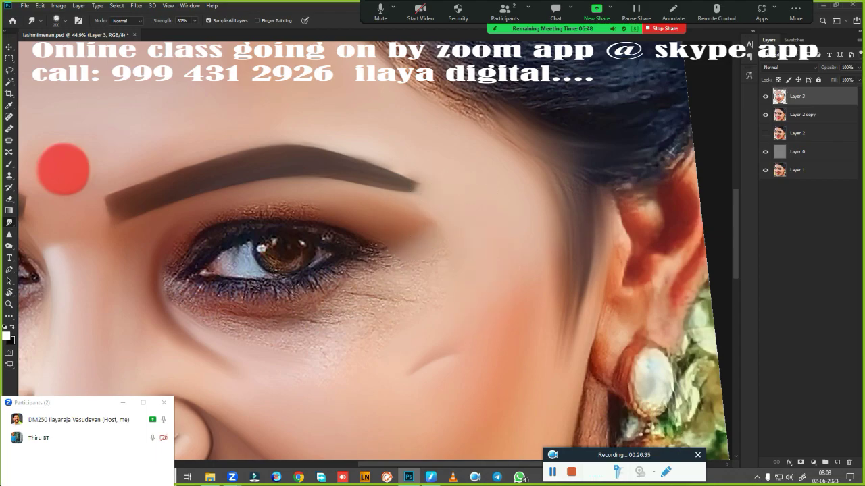
# Pan and zoom across the face to review the nose, lips, forehead and earring
pyautogui.moveTo(365, 370); pyautogui.dragTo(538, 266)
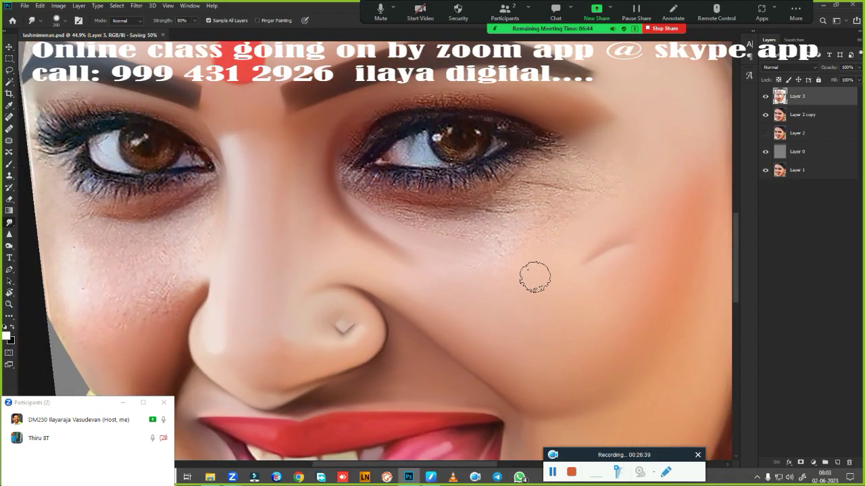
pyautogui.moveTo(263, 310); pyautogui.dragTo(513, 267)
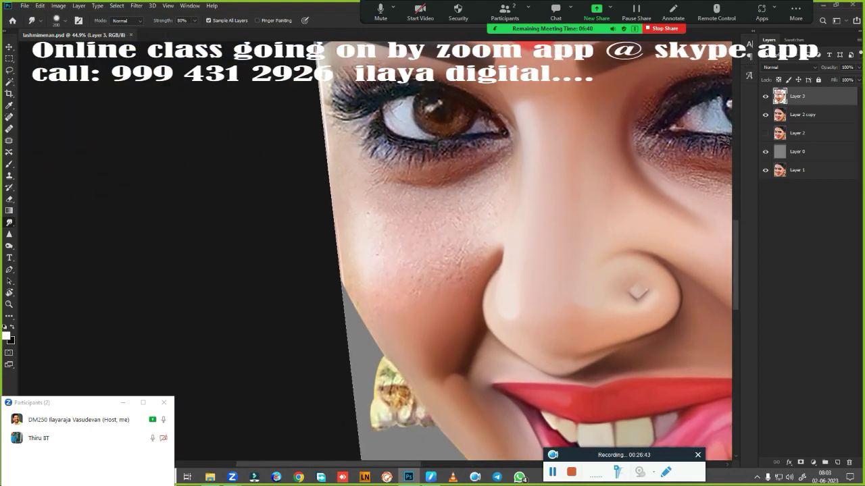
pyautogui.moveTo(362, 235)
pyautogui.mouseDown()
pyautogui.moveTo(372, 315)
pyautogui.moveTo(387, 328)
pyautogui.mouseUp()
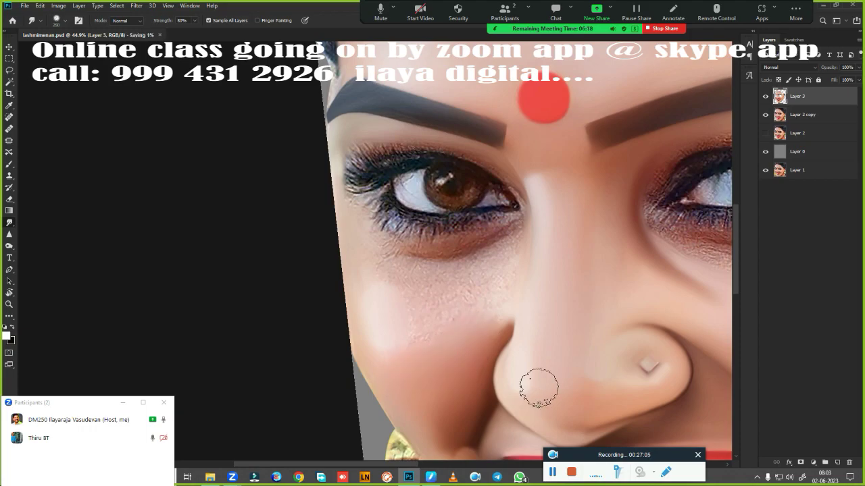
pyautogui.scroll(-3, 538, 388)
pyautogui.moveTo(649, 440); pyautogui.dragTo(466, 331)
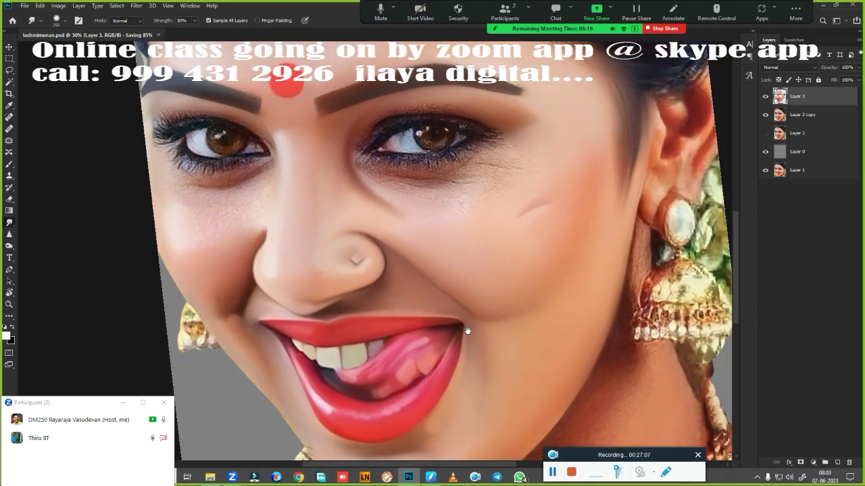
pyautogui.scroll(-3, 467, 330)
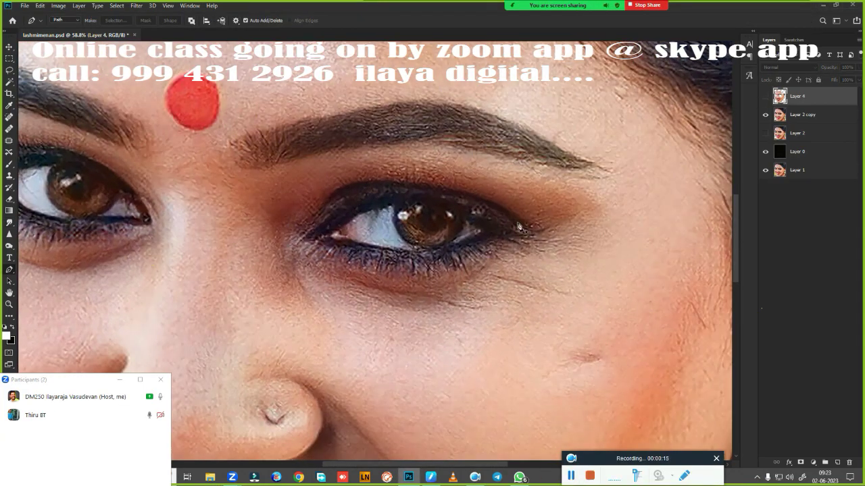
# Trace a Pen path around the eye from the inner corner along the lower lid
pyautogui.moveTo(304, 230); pyautogui.dragTo(294, 266)
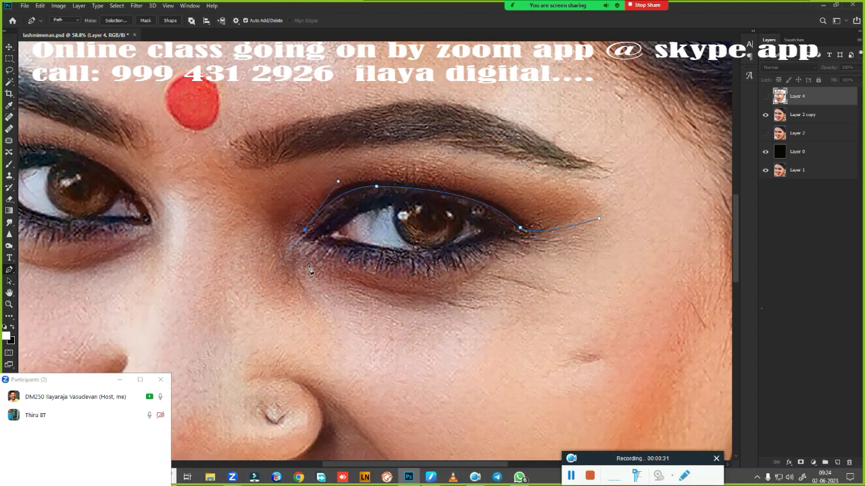
pyautogui.moveTo(575, 277); pyautogui.dragTo(591, 283)
pyautogui.click(512, 350)
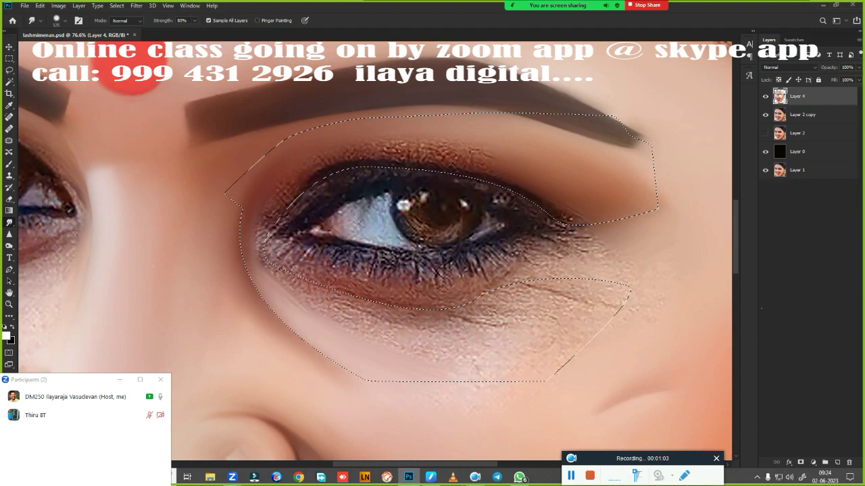
# Smudge the upper-lid eyeshadow and under-eye skin smooth, and flatten the eye white to an even tone
pyautogui.moveTo(569, 202)
pyautogui.mouseDown()
pyautogui.moveTo(347, 148)
pyautogui.moveTo(274, 203)
pyautogui.mouseUp()
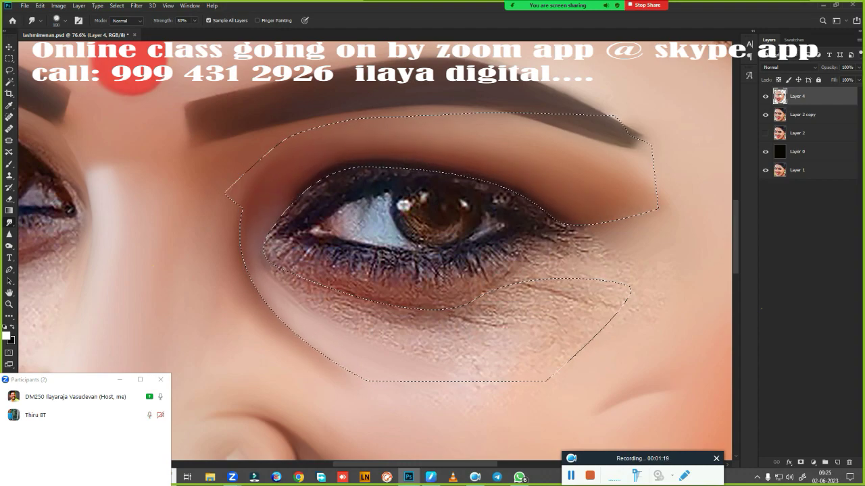
pyautogui.moveTo(338, 311)
pyautogui.mouseDown()
pyautogui.moveTo(466, 303)
pyautogui.moveTo(521, 290)
pyautogui.moveTo(525, 353)
pyautogui.moveTo(500, 318)
pyautogui.mouseUp()
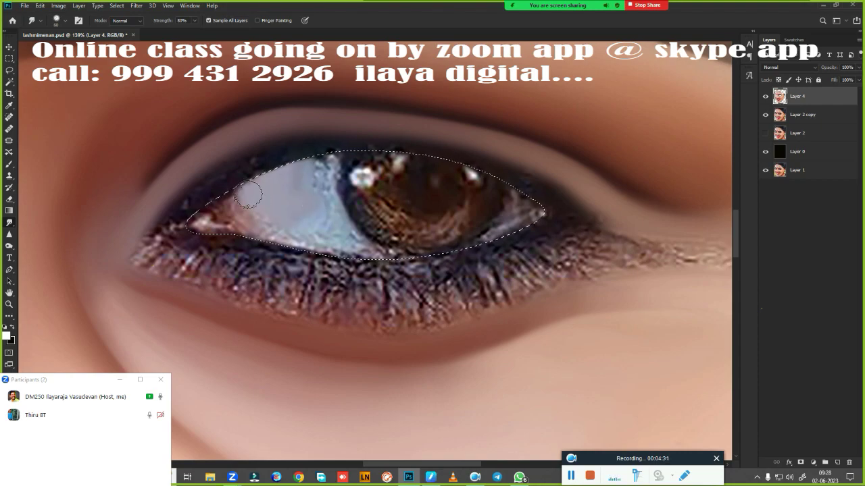
pyautogui.moveTo(338, 189)
pyautogui.mouseDown()
pyautogui.moveTo(280, 183)
pyautogui.moveTo(311, 274)
pyautogui.mouseUp()
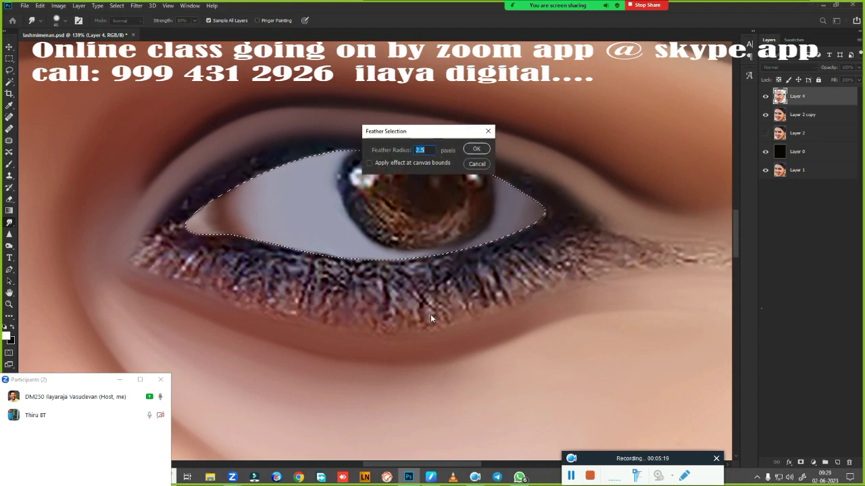
# Paint smooth dark lines along the upper and lower eyelid edges with the Mixer Brush
pyautogui.moveTo(316, 154); pyautogui.dragTo(544, 206)
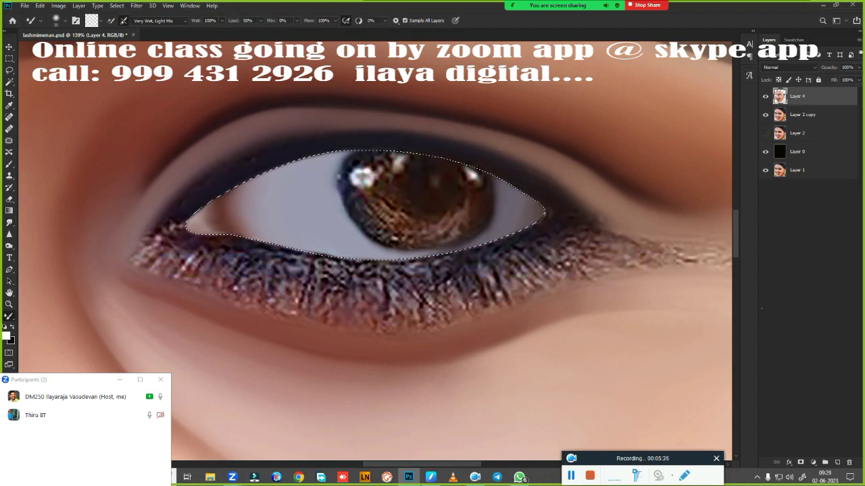
pyautogui.moveTo(621, 233)
pyautogui.mouseDown()
pyautogui.moveTo(425, 266)
pyautogui.moveTo(240, 248)
pyautogui.mouseUp()
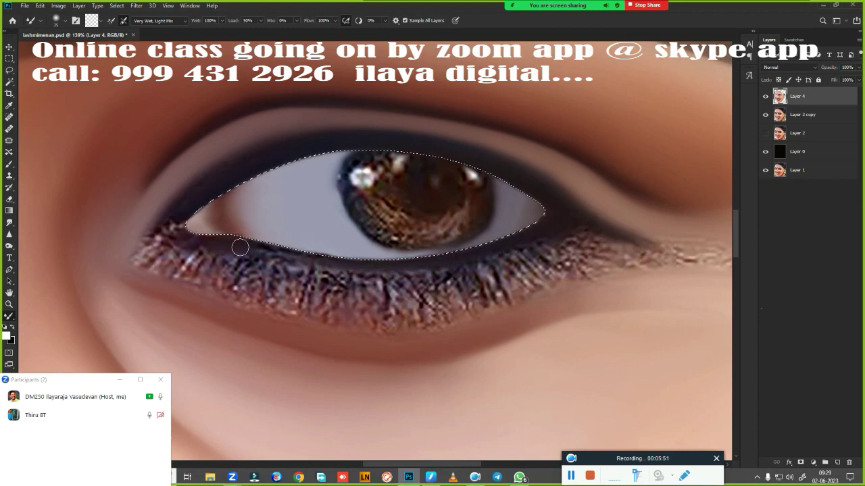
pyautogui.moveTo(286, 131); pyautogui.dragTo(574, 201)
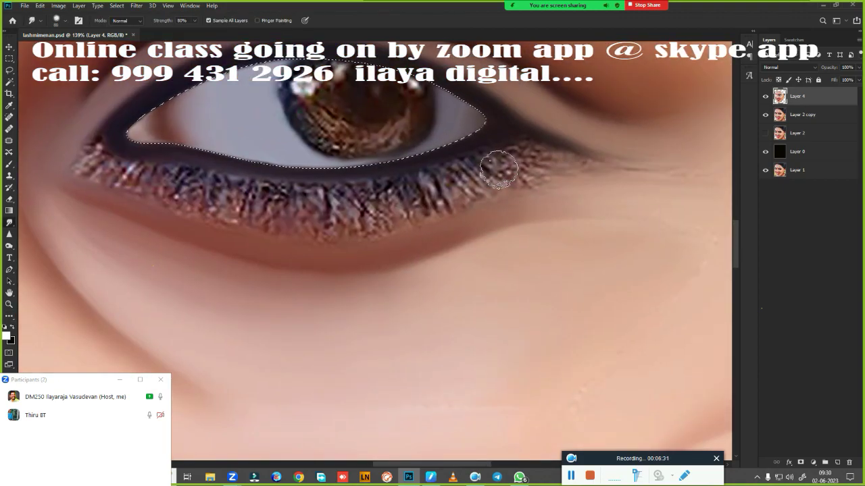
# Smudge the lower lash line toward the corner and blend away the inner-corner speckles
pyautogui.moveTo(628, 162)
pyautogui.mouseDown()
pyautogui.moveTo(429, 183)
pyautogui.moveTo(180, 180)
pyautogui.mouseUp()
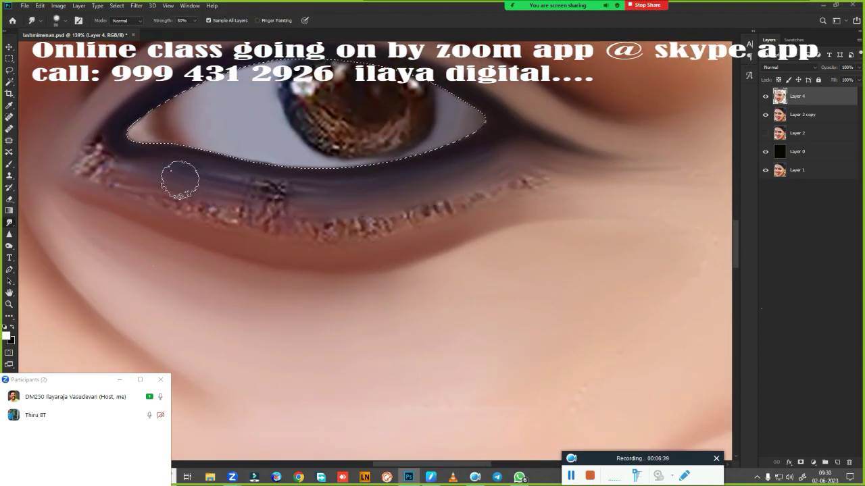
pyautogui.moveTo(456, 266)
pyautogui.mouseDown()
pyautogui.moveTo(406, 241)
pyautogui.moveTo(336, 252)
pyautogui.mouseUp()
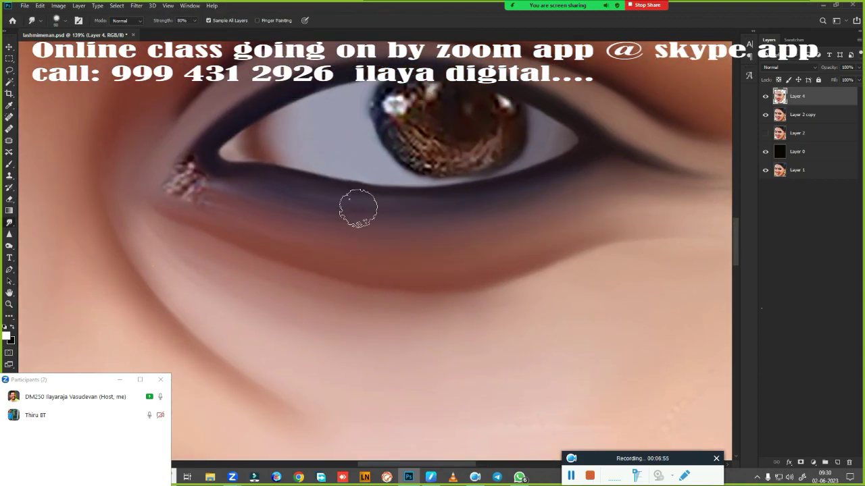
pyautogui.moveTo(173, 177); pyautogui.dragTo(209, 186)
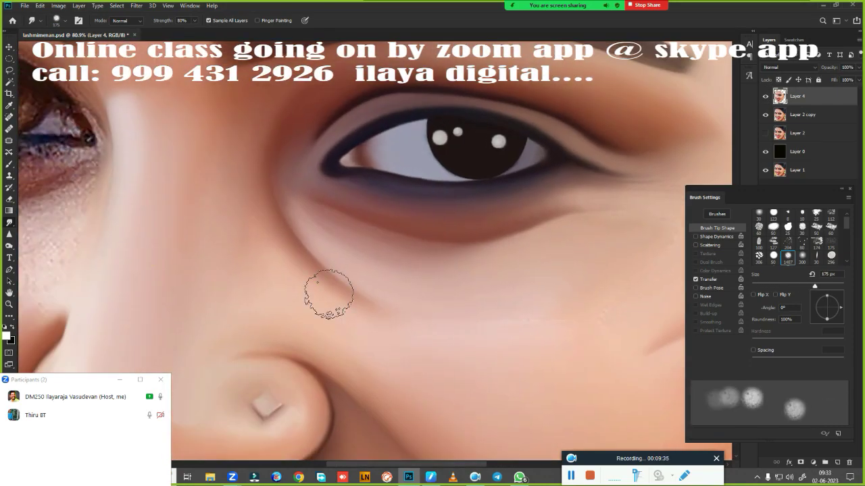
# Shrink the Smudge brush with [ to blend the skin around the second eye
pyautogui.press('[')
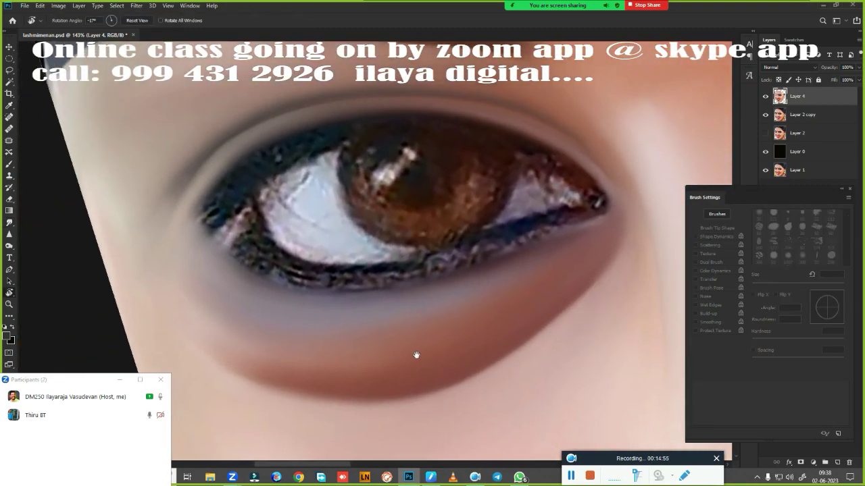
# Outline the second eye's white and paint its lower lash line into a dark band
pyautogui.moveTo(523, 163); pyautogui.dragTo(665, 246)
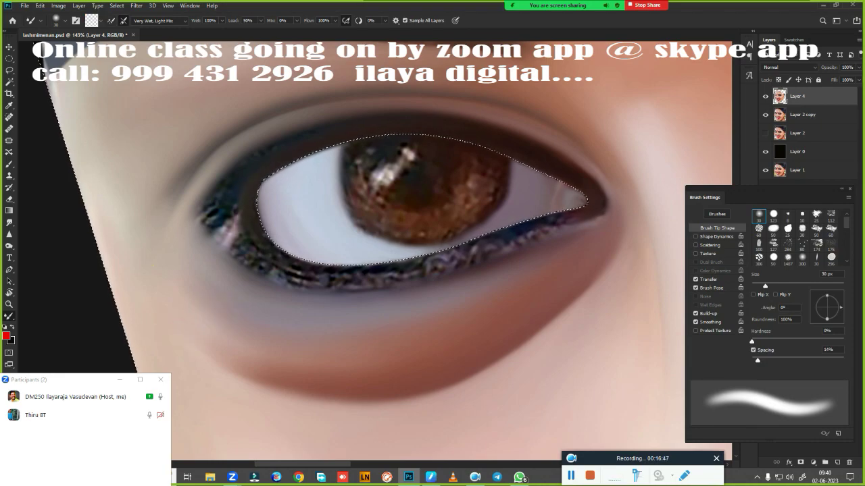
pyautogui.moveTo(267, 246); pyautogui.dragTo(567, 223)
pyautogui.hotkey('ctrl', 'd')
pyautogui.moveTo(573, 182); pyautogui.dragTo(396, 266)
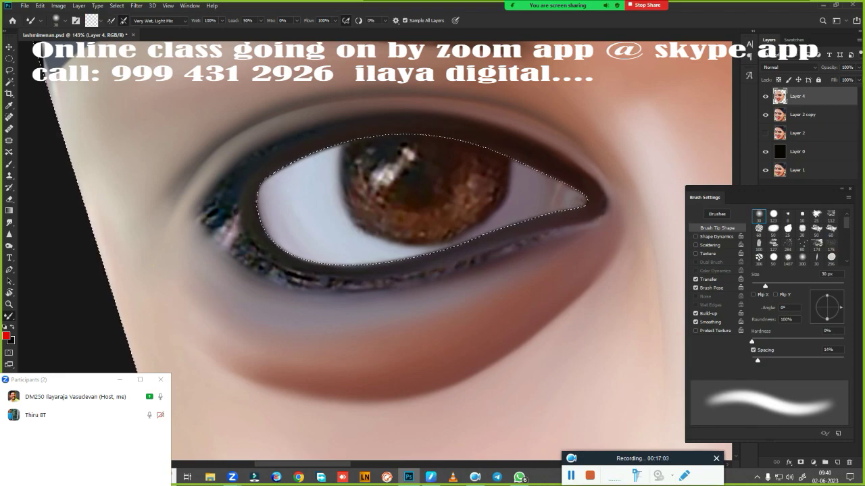
# Smudge the second eye's lower lash line smooth and downsize the brush for the upper lashes
pyautogui.scroll(1, 343, 354)
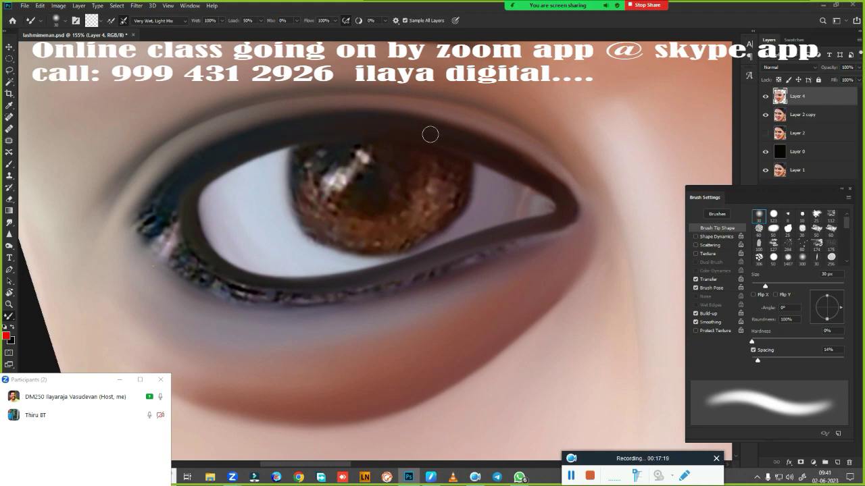
pyautogui.press('r')
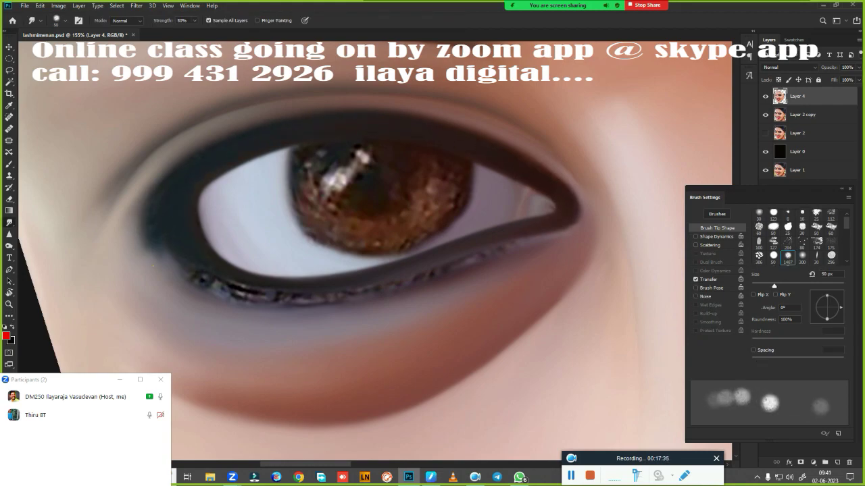
pyautogui.moveTo(226, 290); pyautogui.dragTo(453, 292)
pyautogui.press(']')
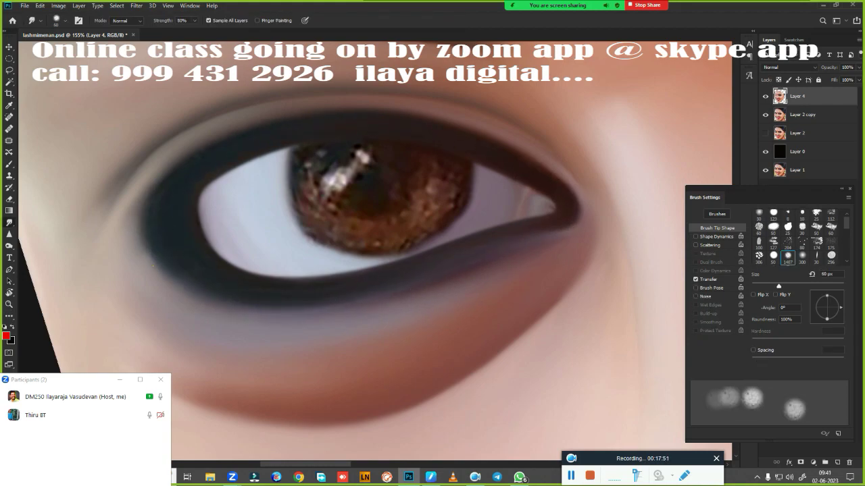
pyautogui.press('[')
pyautogui.press('[')
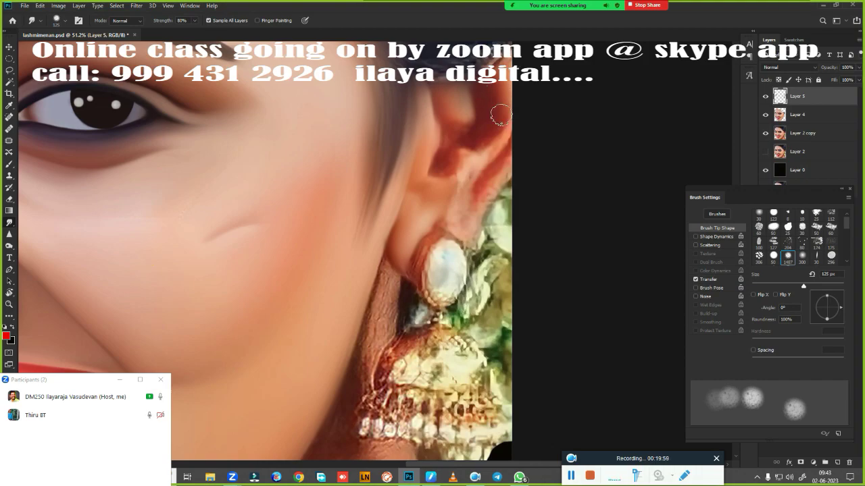
# Bring up the brush presets on the canvas to continue painting the face
pyautogui.rightClick(331, 150)
pyautogui.rightClick(301, 115)
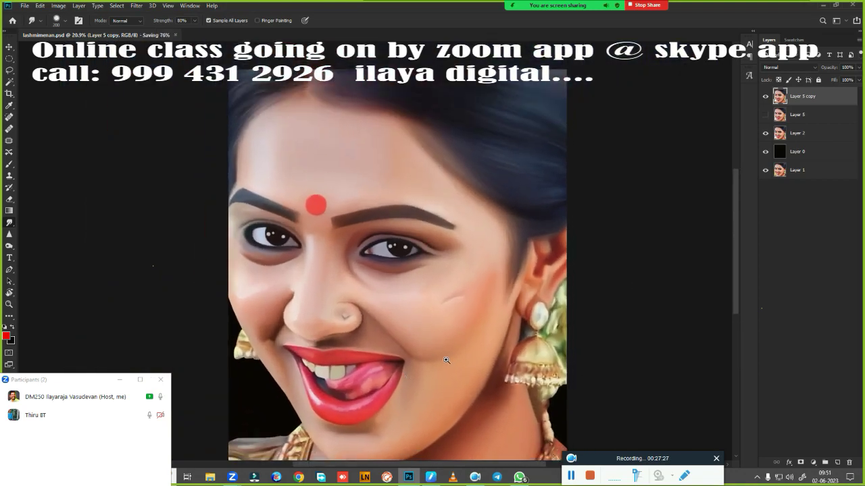
# Raise the image saturation to +44 in Hue/Saturation
pyautogui.moveTo(715, 150)
pyautogui.mouseDown()
pyautogui.moveTo(734, 150)
pyautogui.moveTo(672, 148)
pyautogui.moveTo(724, 153)
pyautogui.mouseUp()
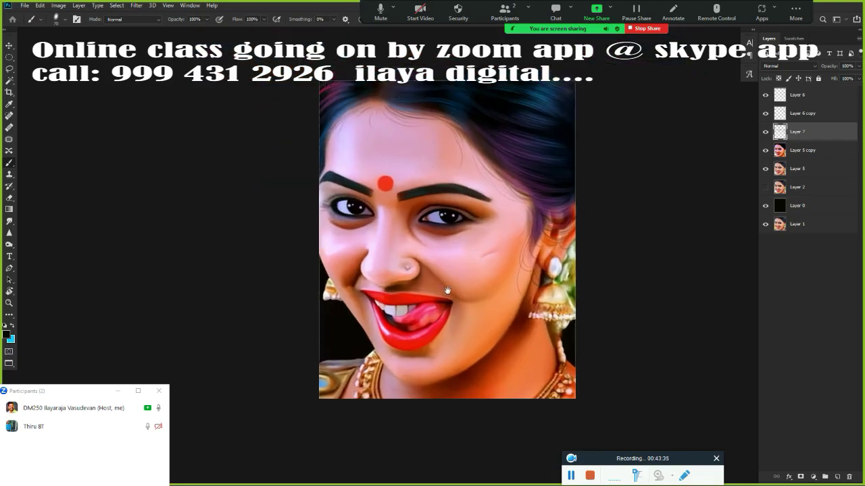
# Pick yellow as the foreground colour and paint golden strands into the hairline
pyautogui.click(11, 328)
pyautogui.click(646, 253)
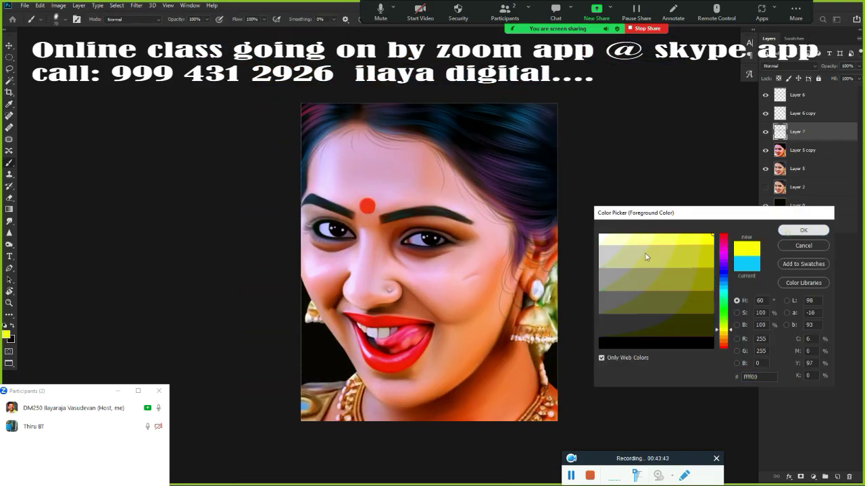
pyautogui.click(803, 229)
pyautogui.scroll(5, 418, 310)
pyautogui.moveTo(726, 374); pyautogui.dragTo(431, 257)
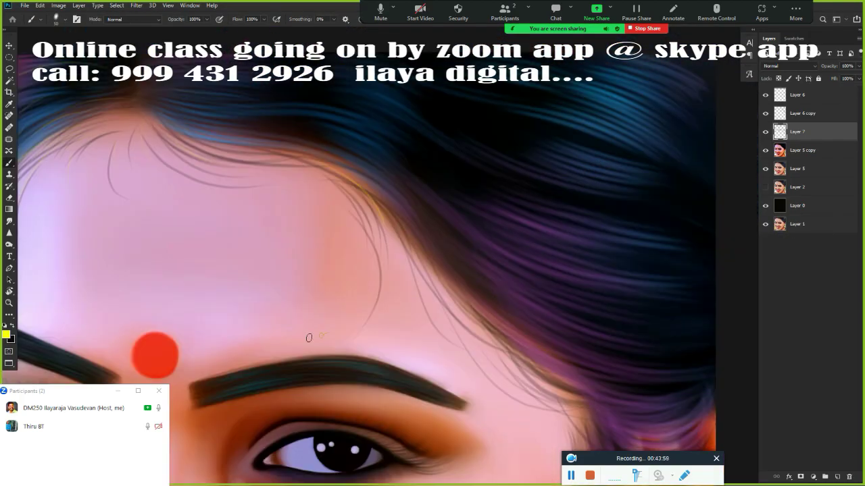
pyautogui.scroll(-5, 431, 257)
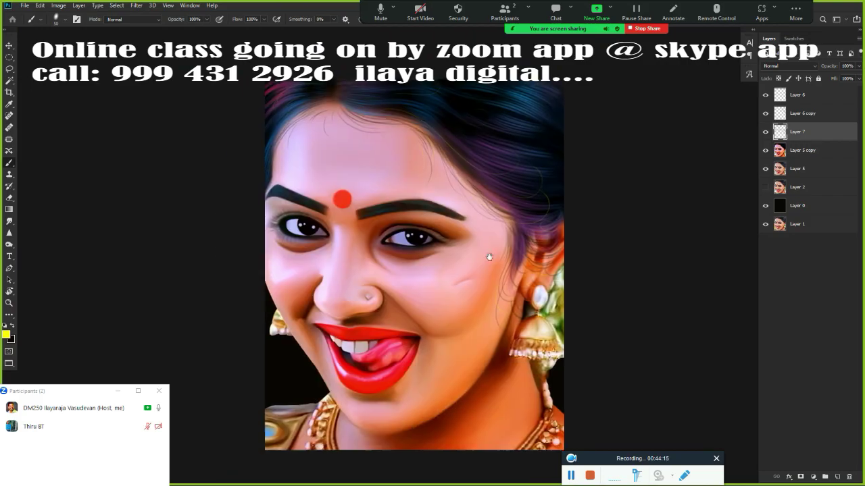
# Set the paint colour to white, view the hair beside the eye, and add a new layer
pyautogui.click(11, 333)
pyautogui.click(609, 215)
pyautogui.click(803, 230)
pyautogui.scroll(5, 227, 179)
pyautogui.hscroll(3, 434, 212)
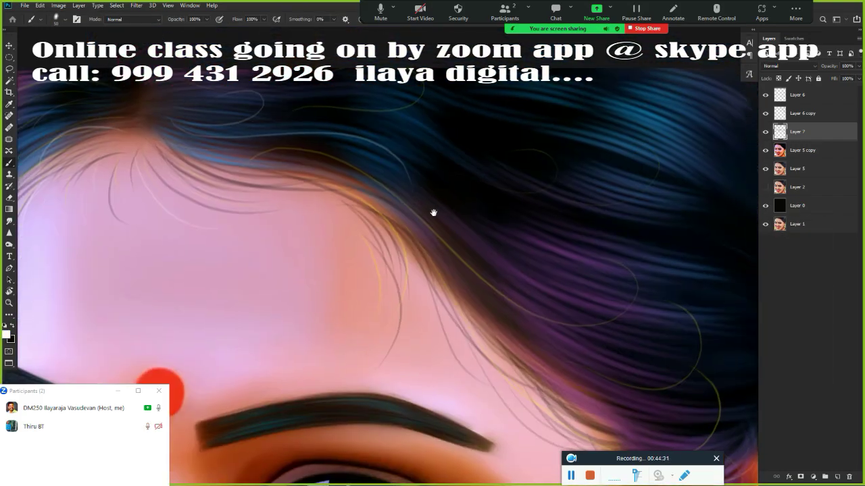
pyautogui.scroll(-3, 434, 212)
pyautogui.moveTo(669, 378); pyautogui.dragTo(605, 220)
pyautogui.scroll(-5, 606, 220)
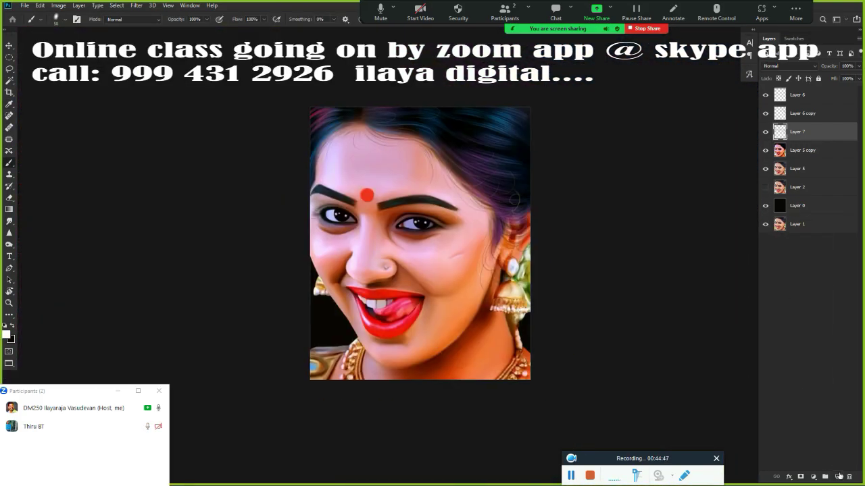
pyautogui.scroll(5, 390, 302)
pyautogui.hotkey('ctrl', 'shift', 'alt', 'n')
# Choose a brush preset and yellow as the painting colour for the iris glow
pyautogui.rightClick(417, 213)
pyautogui.click(11, 333)
pyautogui.click(723, 329)
pyautogui.press('Return')
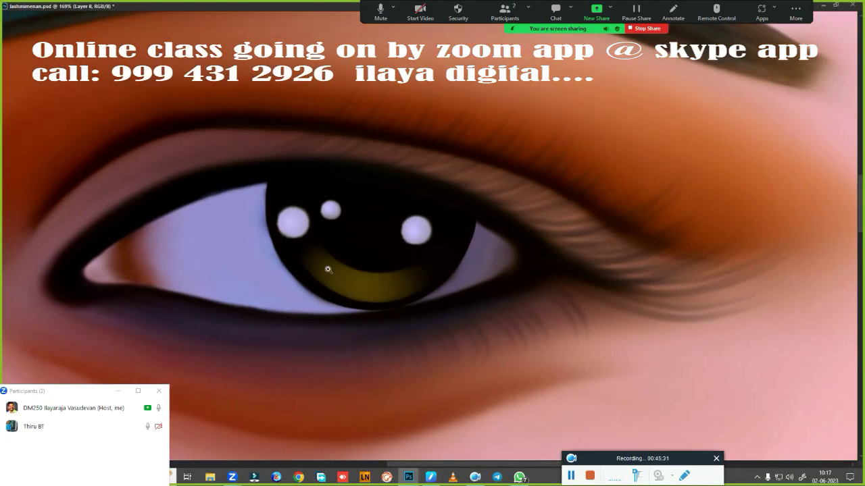
# Undo the stray crescent stroke and move the copied iris glow onto the left eye
pyautogui.scroll(1, 327, 270)
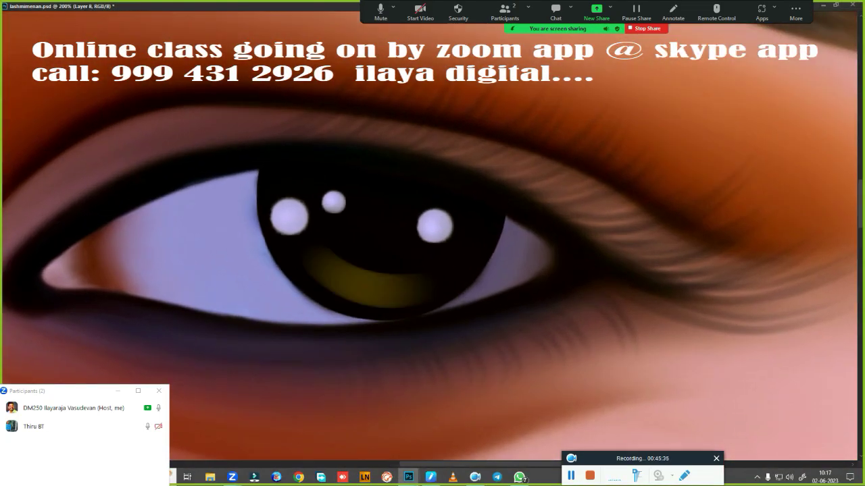
pyautogui.hotkey('ctrl', 'z')
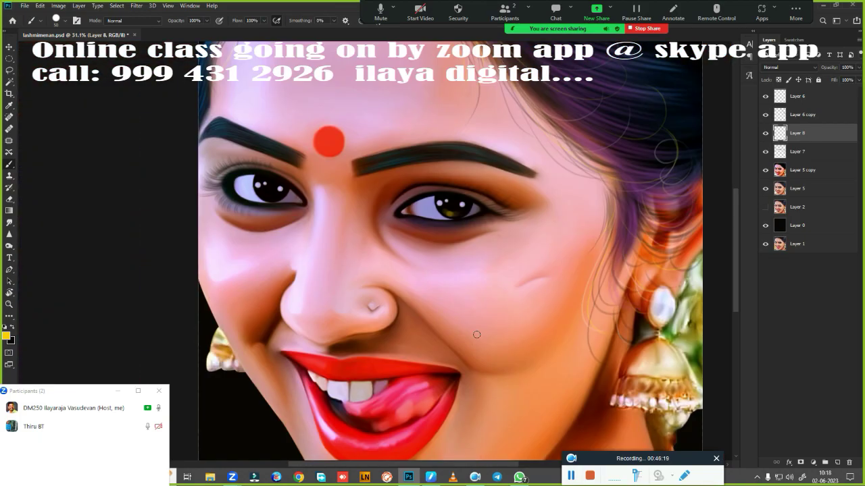
pyautogui.press('v')
pyautogui.moveTo(449, 209); pyautogui.dragTo(268, 201)
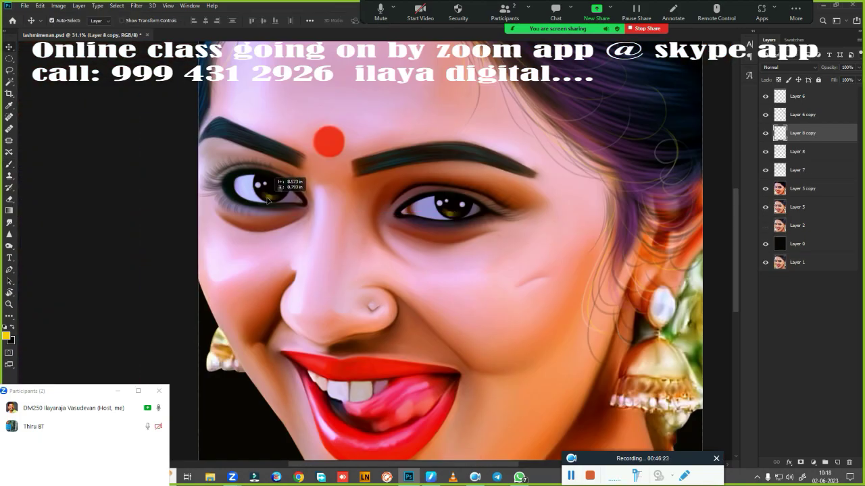